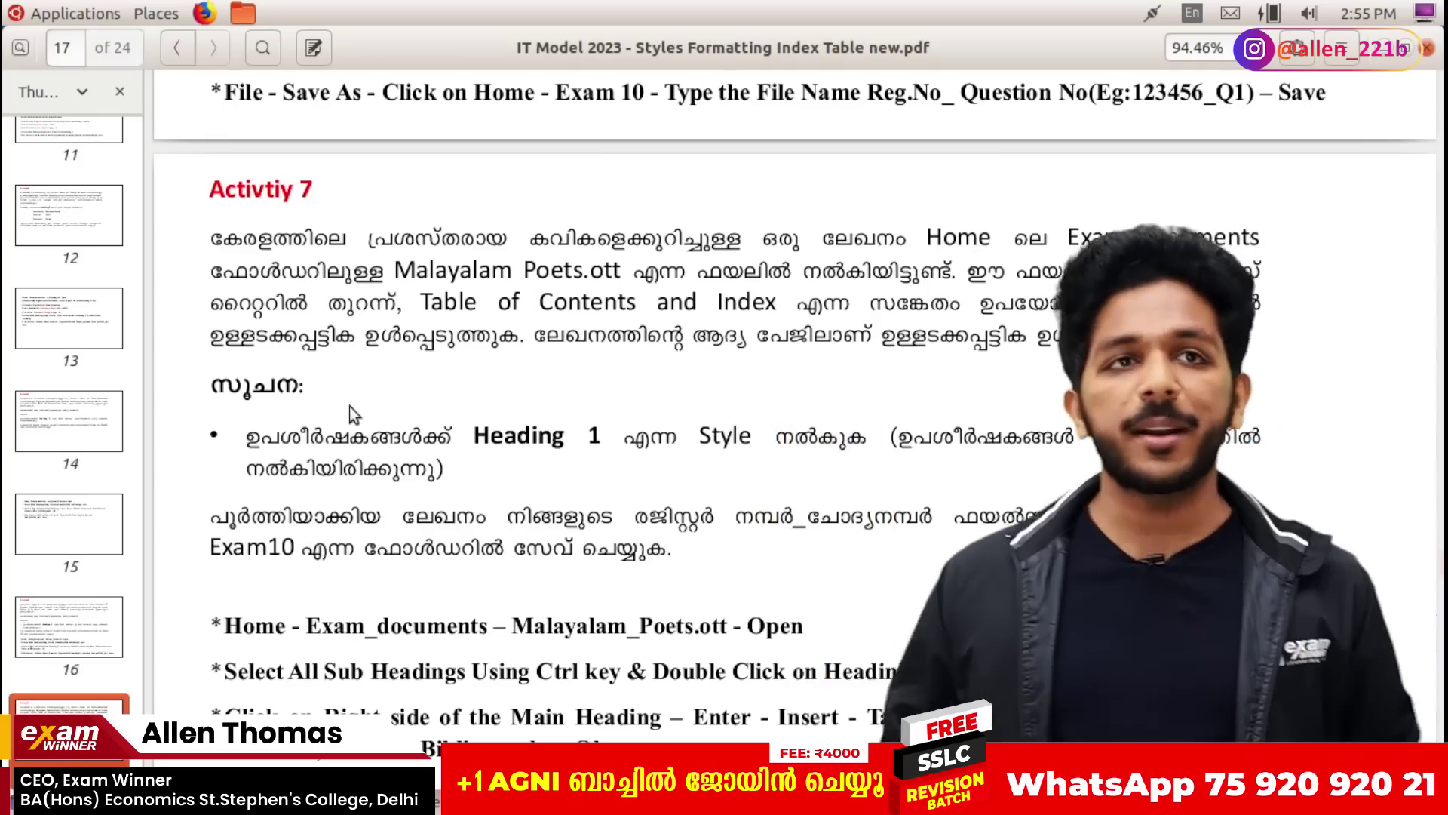
Step: Browse the exam PDF through the Activity 7, 9 and 10 pages and from the start to Activity 1
scroll(351, 409, down, 10)
scroll(388, 400, down, 15)
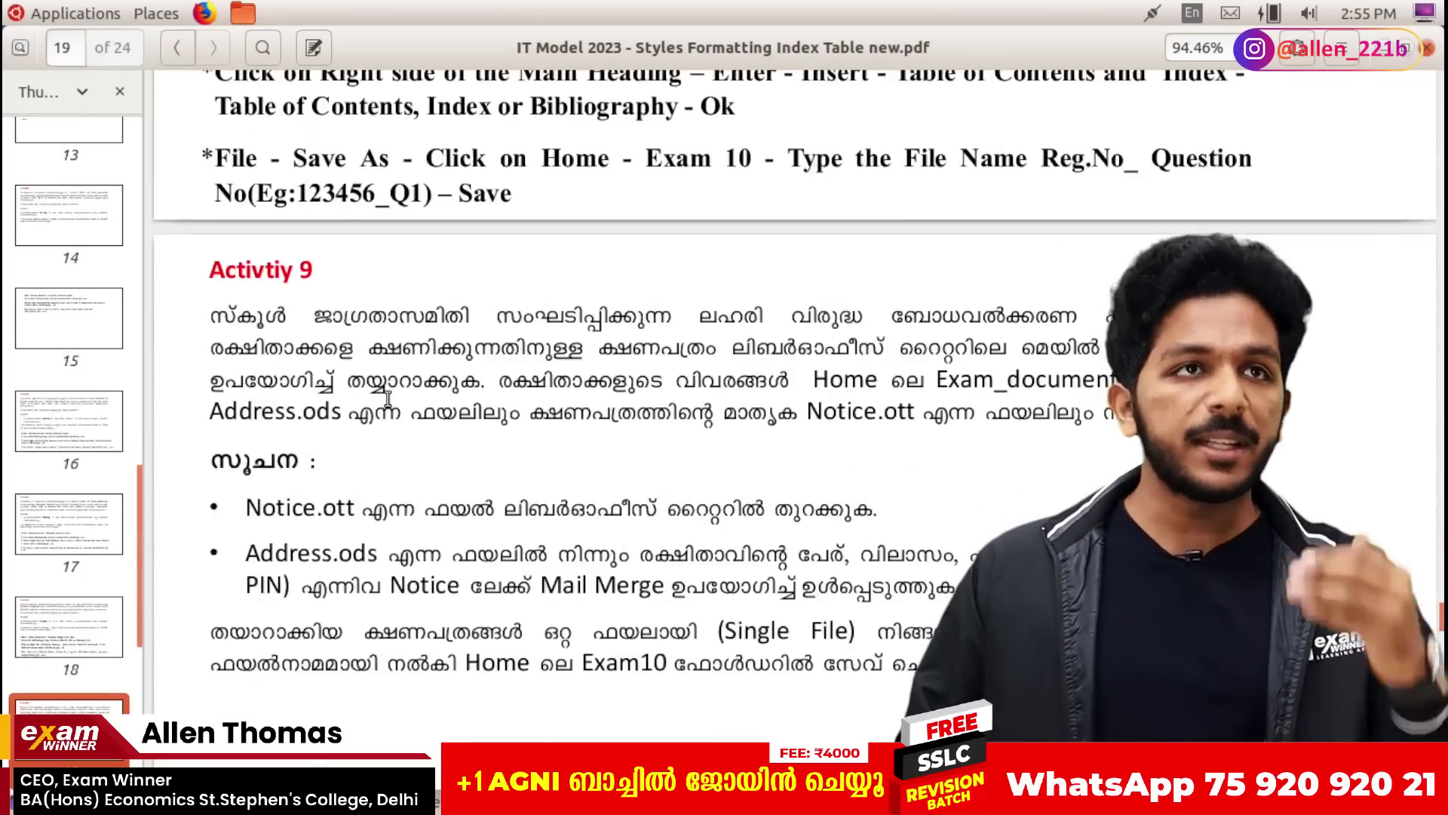
scroll(388, 415, down, 6)
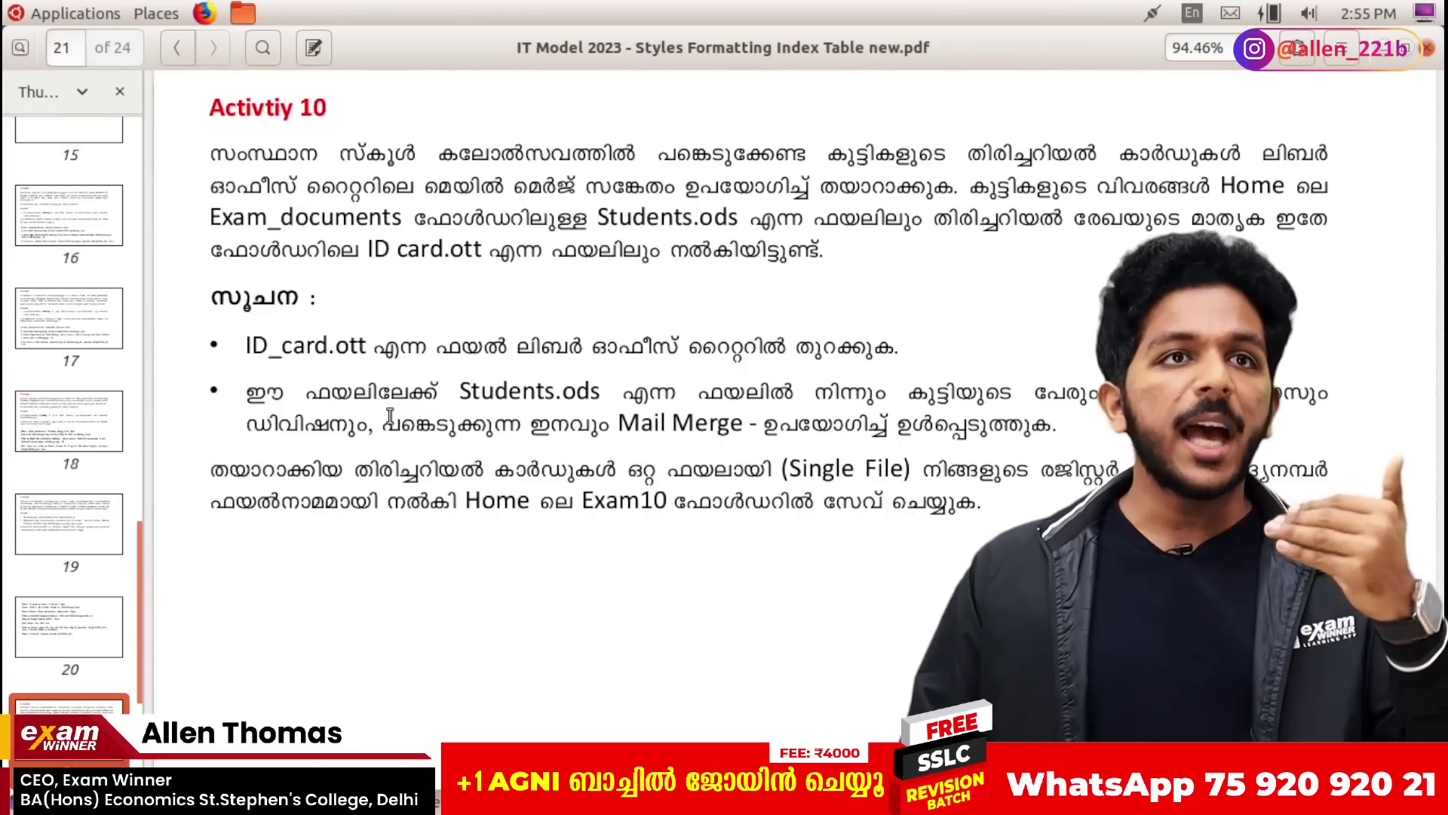
scroll(582, 390, up, 1)
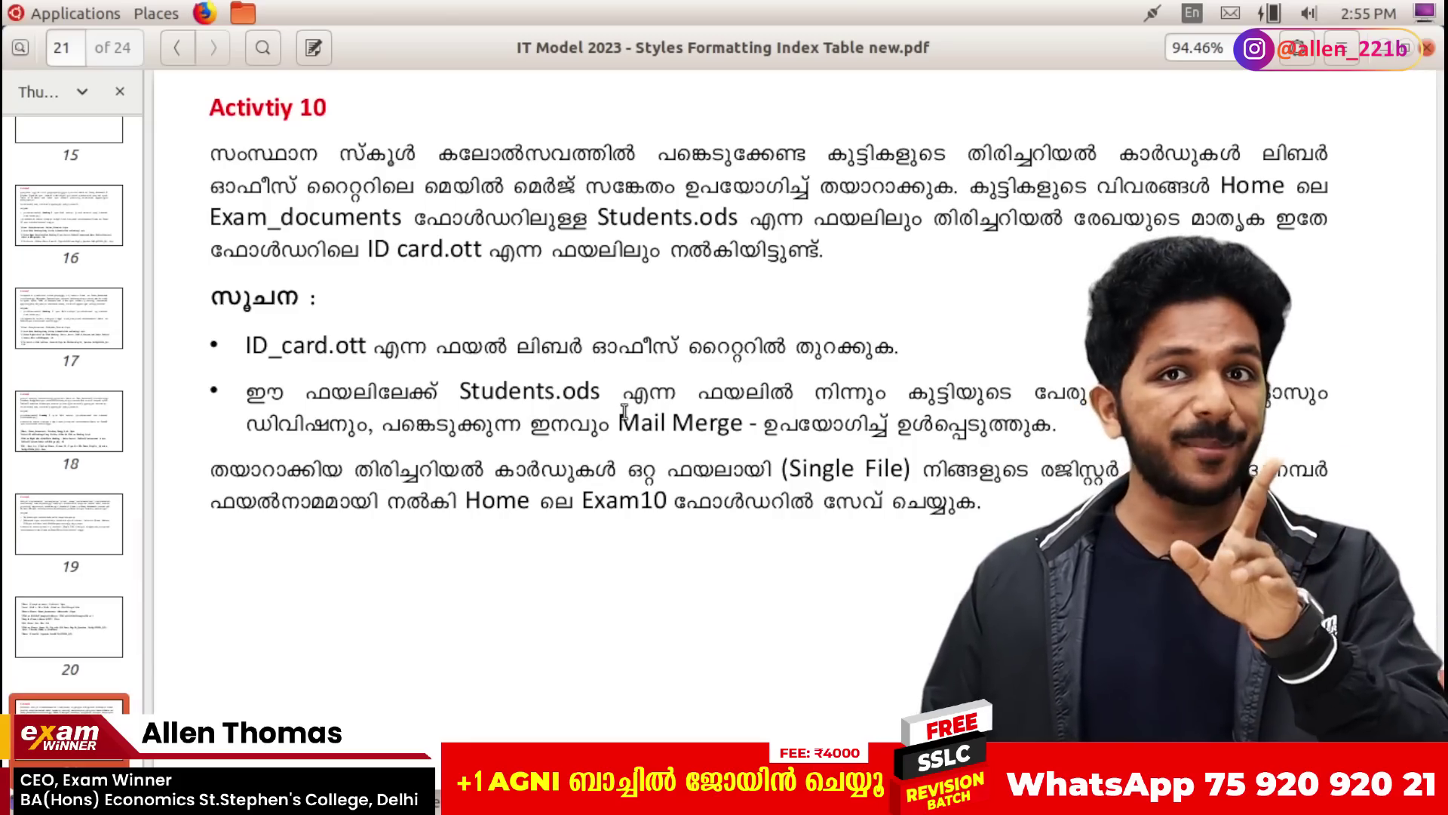
scroll(624, 412, down, 15)
key(ctrl+Home)
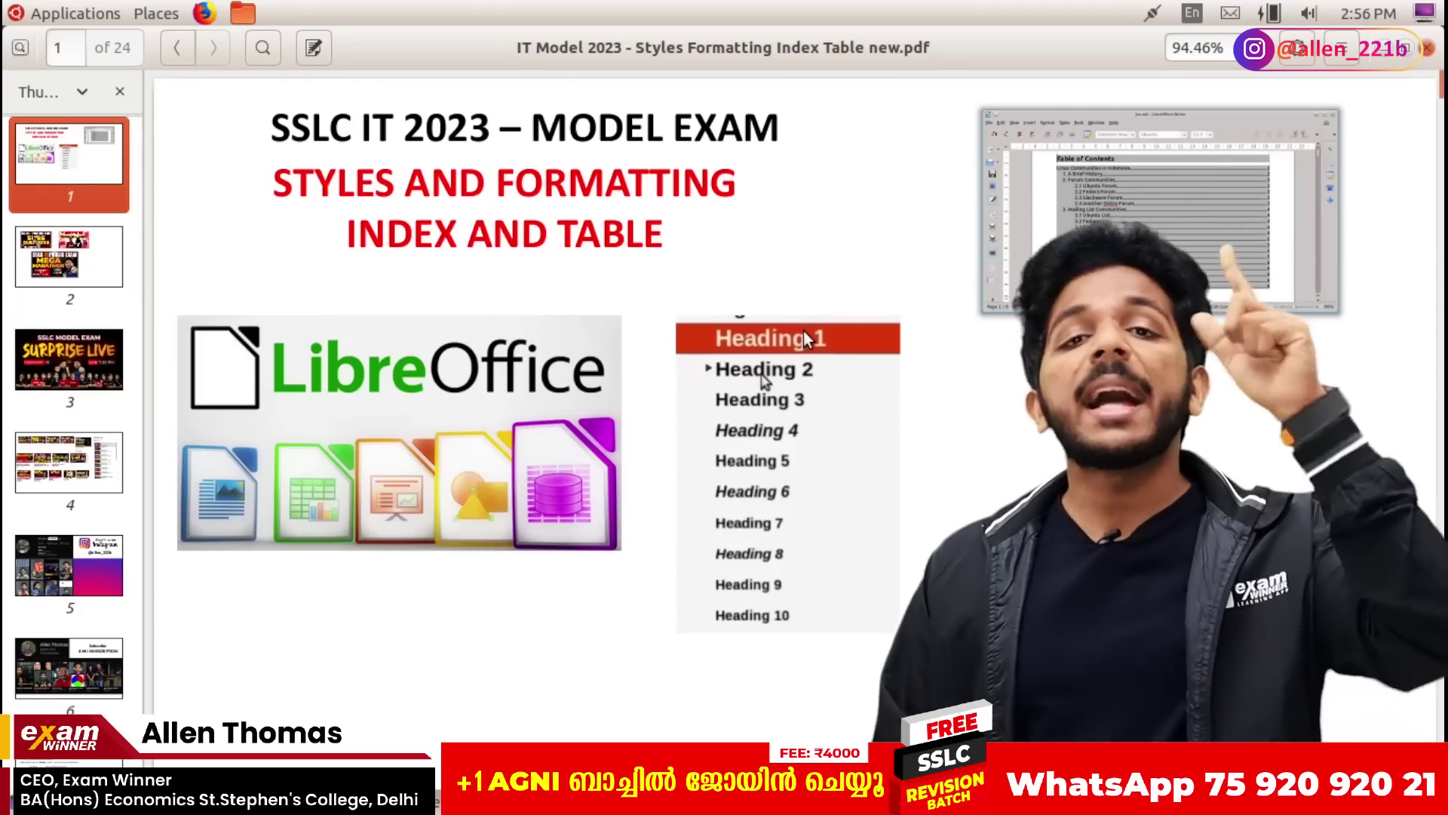
scroll(804, 332, down, 5)
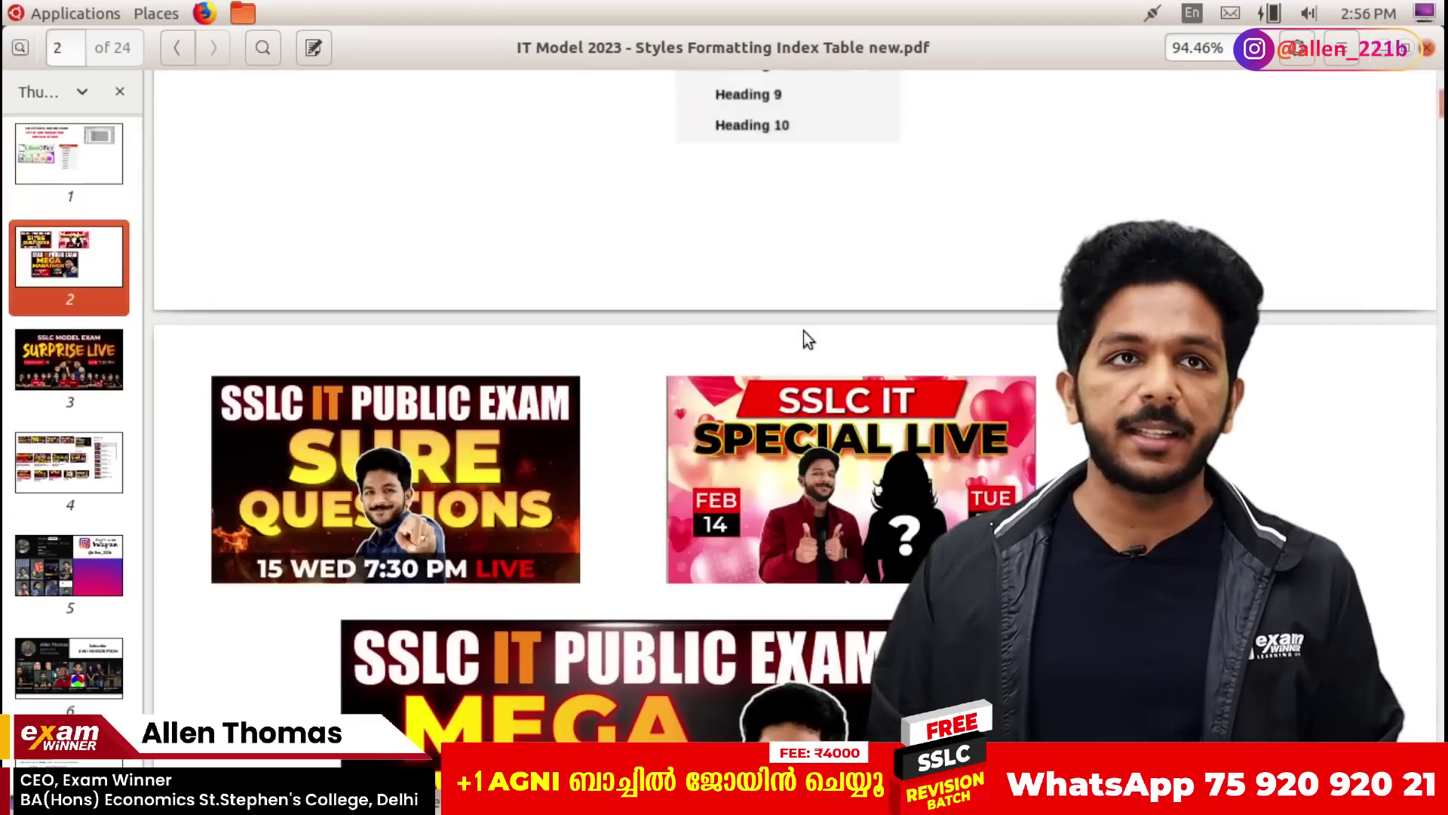
scroll(803, 332, down, 15)
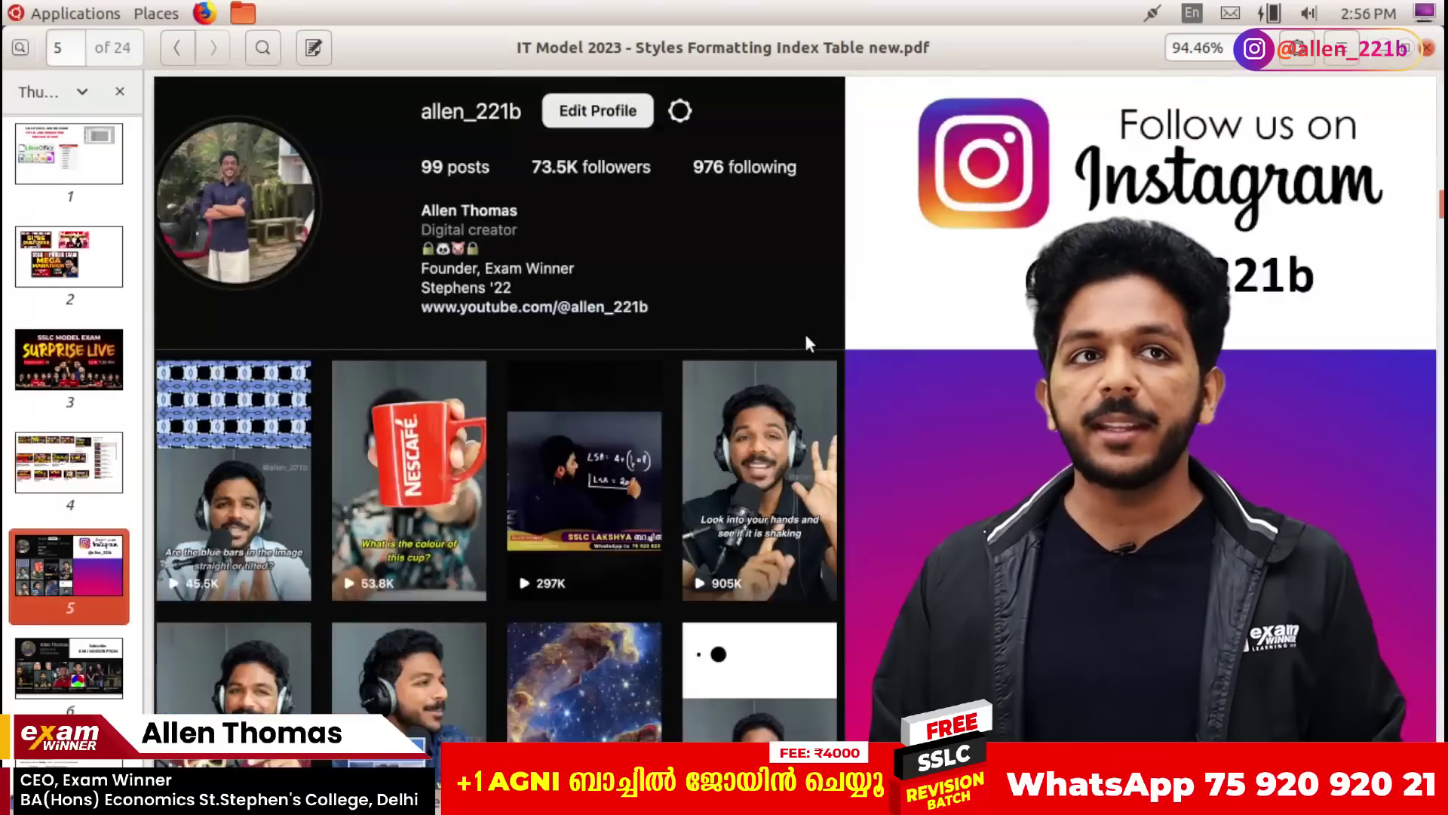
scroll(805, 336, down, 15)
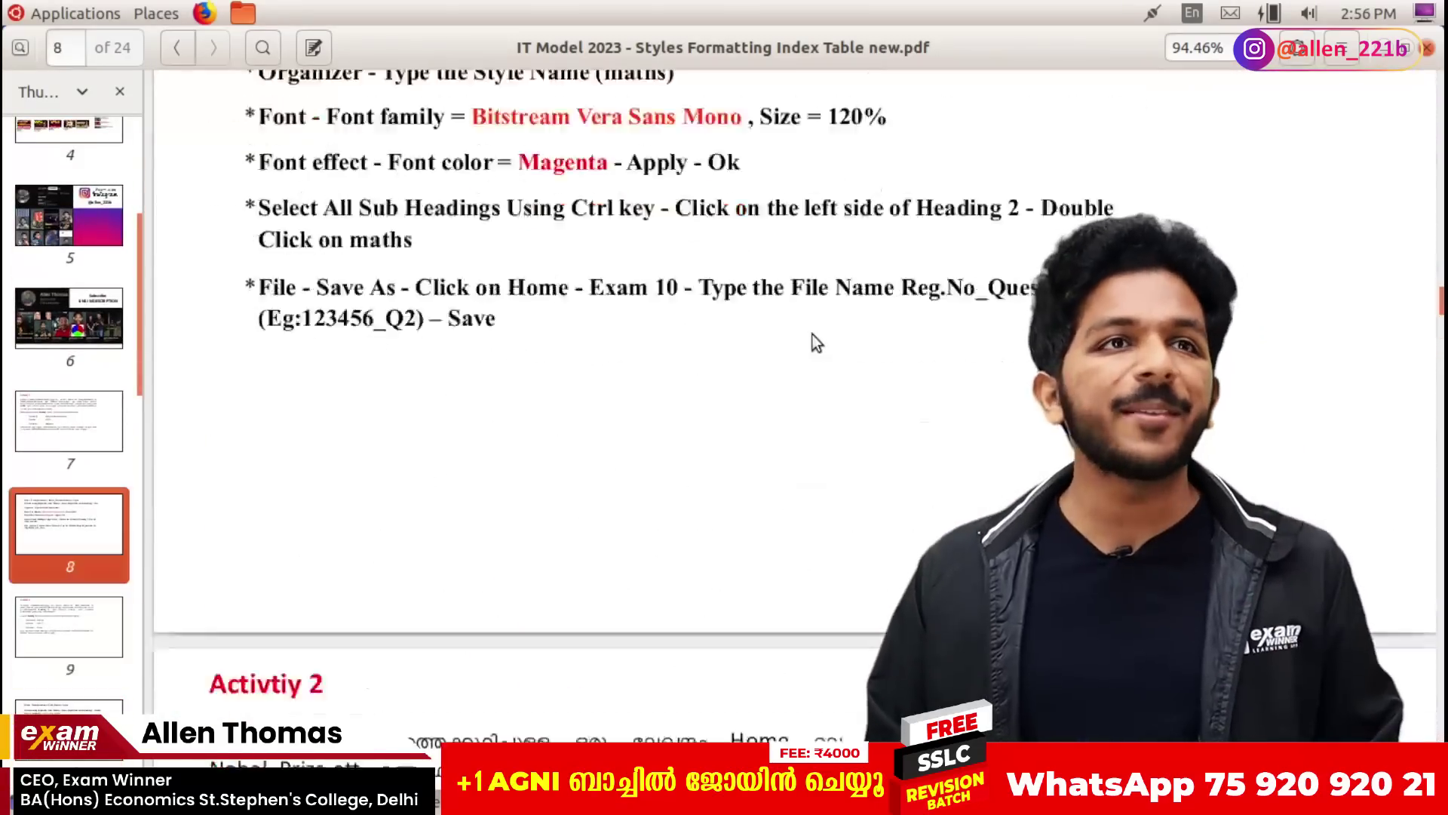
scroll(813, 333, up, 10)
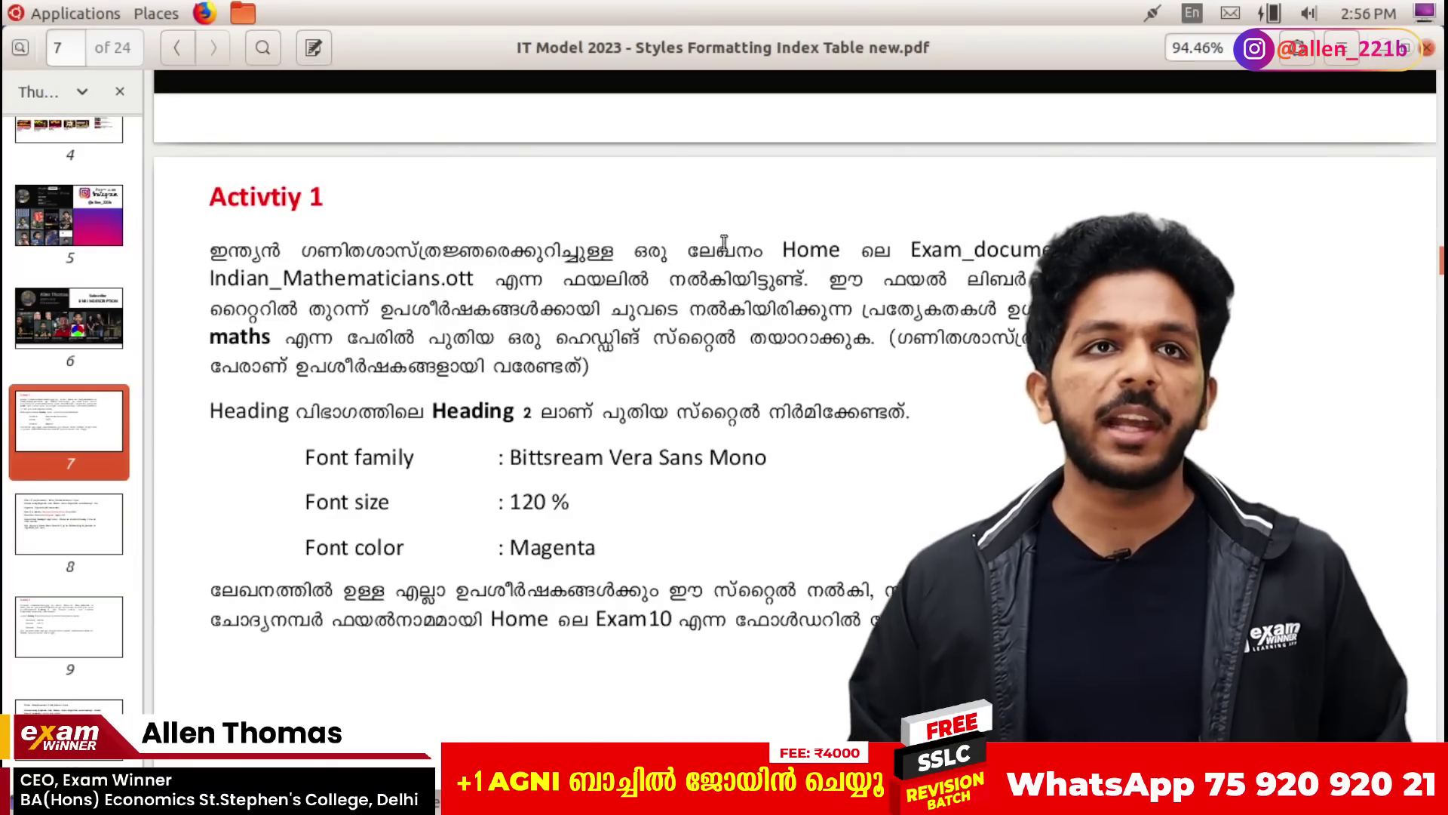
Step: Check the file named in Activity 1 and open Indian_Mathematicians.ott from the Exam_documents folder
triple_click(811, 250)
click(480, 278)
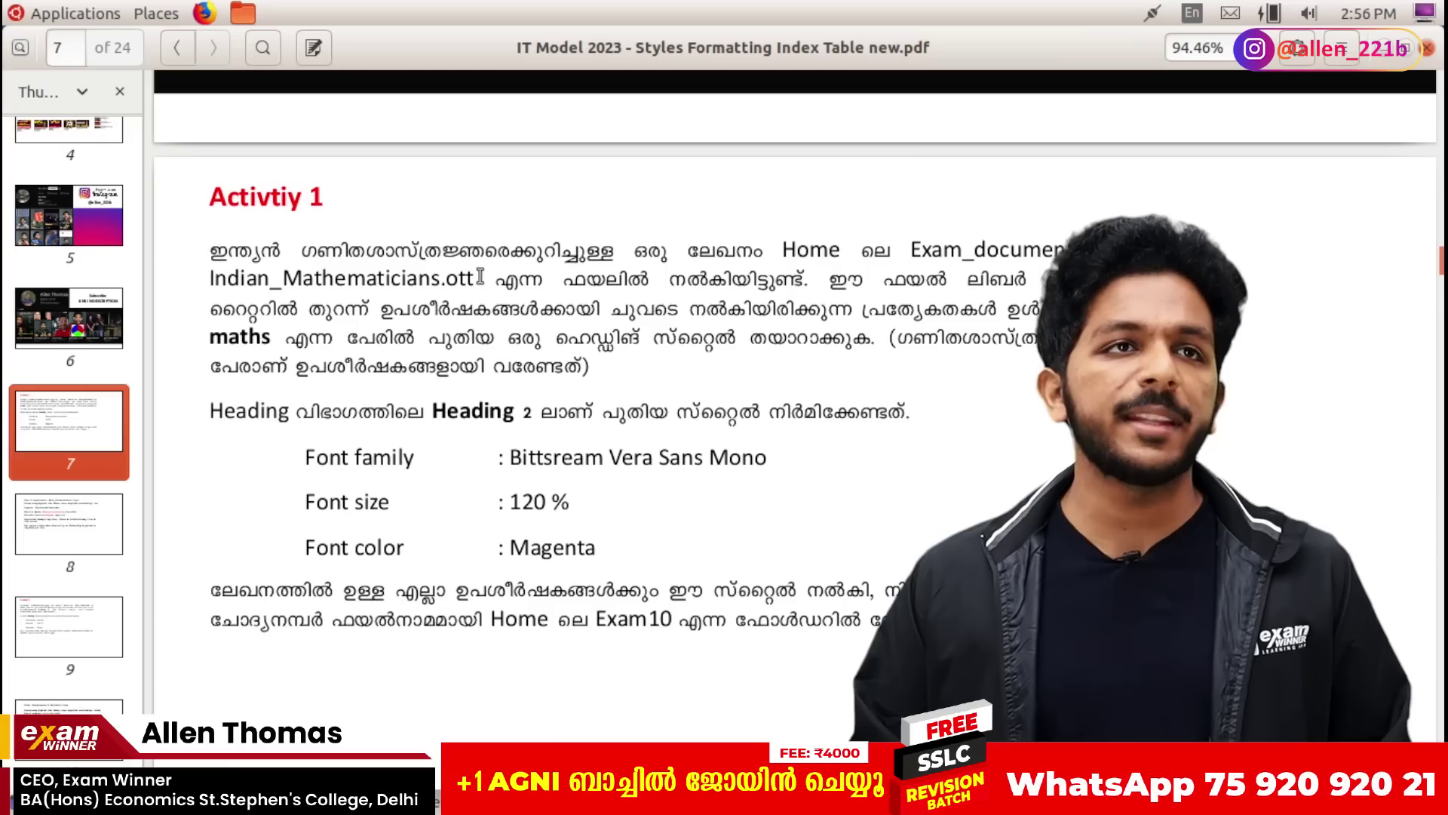
drag(480, 277, 227, 277)
click(234, 276)
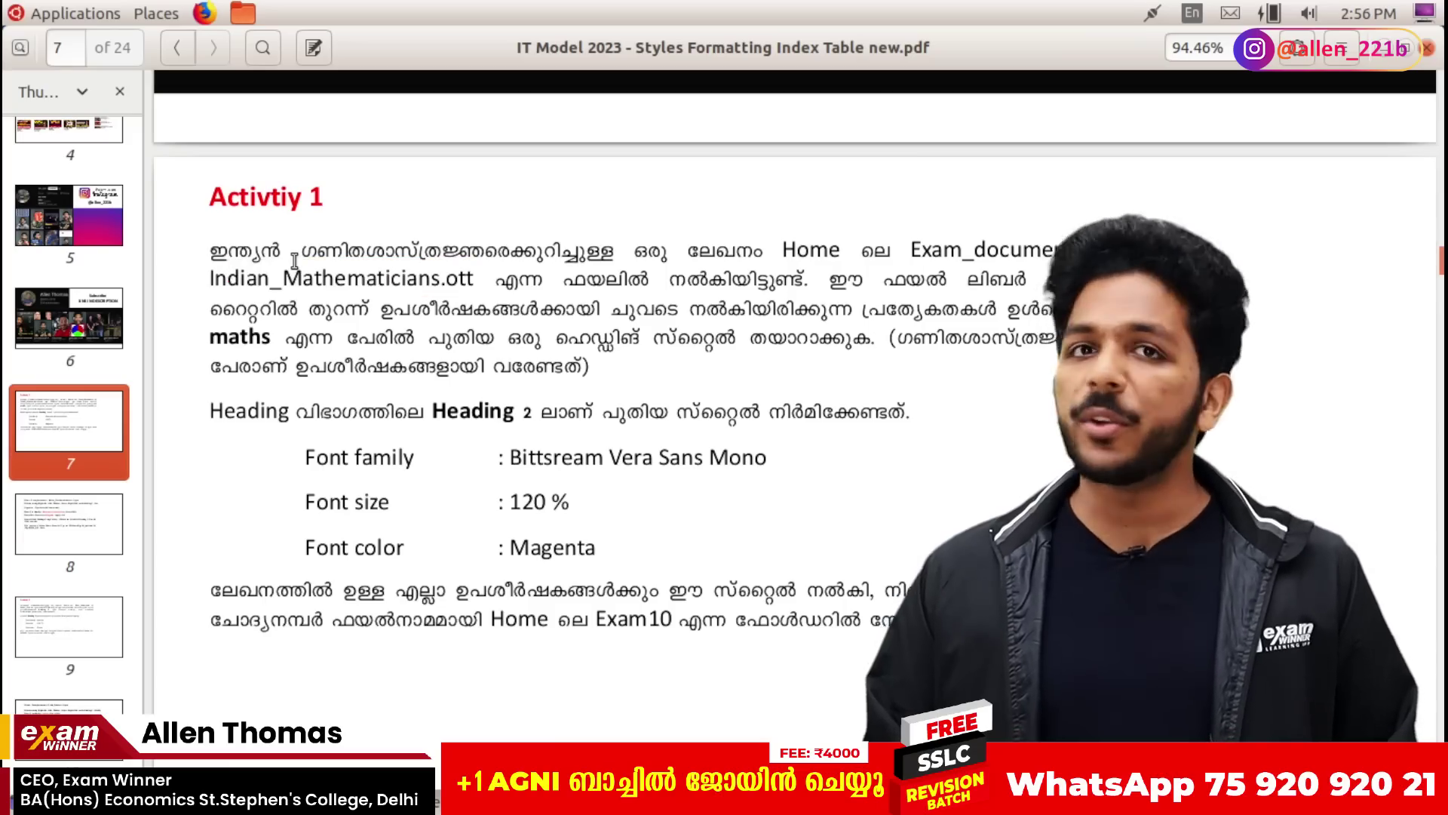
key(alt+Tab)
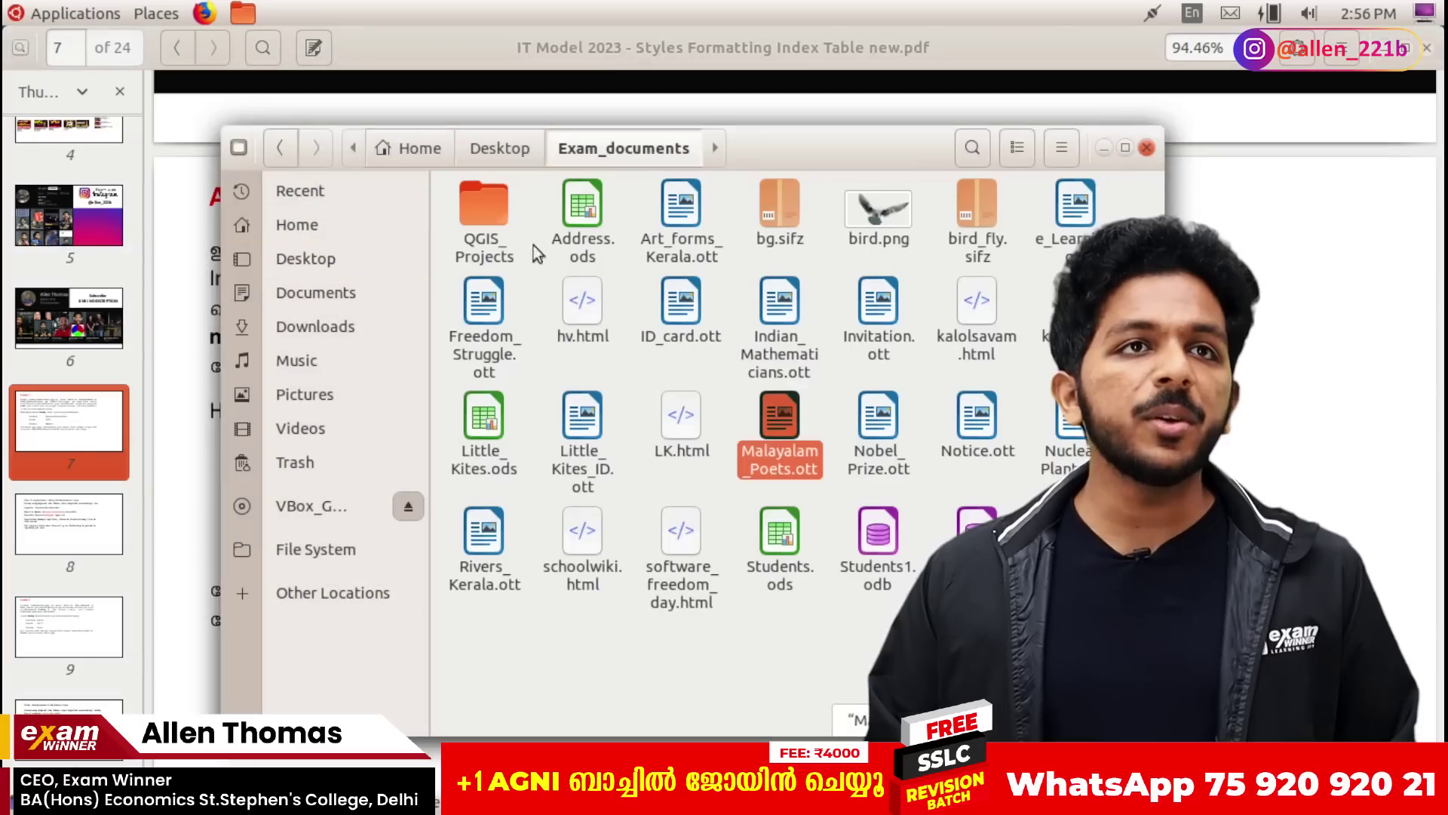
double_click(785, 355)
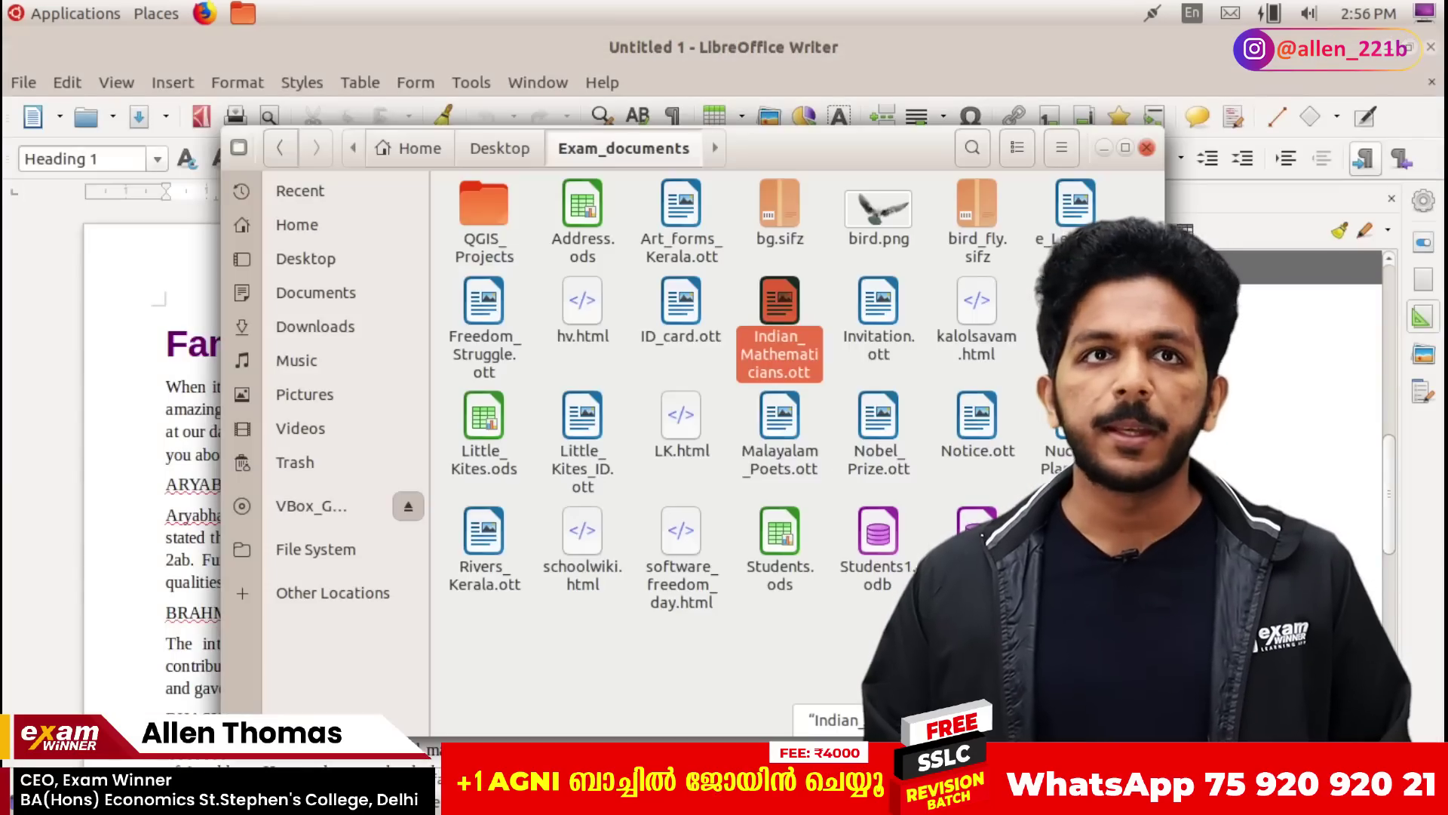
Step: Return to the PDF and read Activity 1's style requirements and the solution line on creating a new style under Heading 2
key(alt+Tab)
key(alt+Tab)
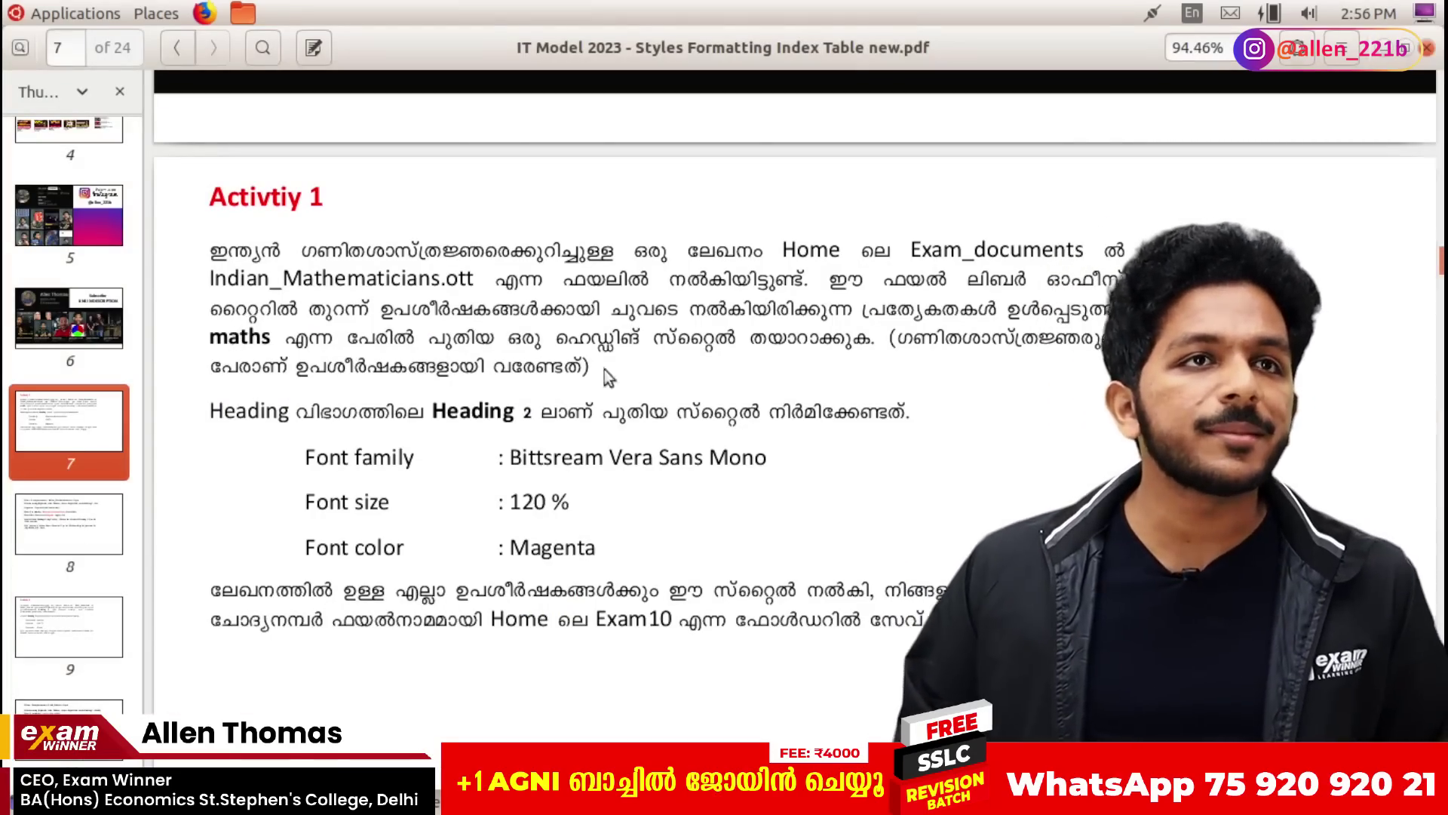
scroll(558, 527, down, 1)
scroll(528, 505, up, 1)
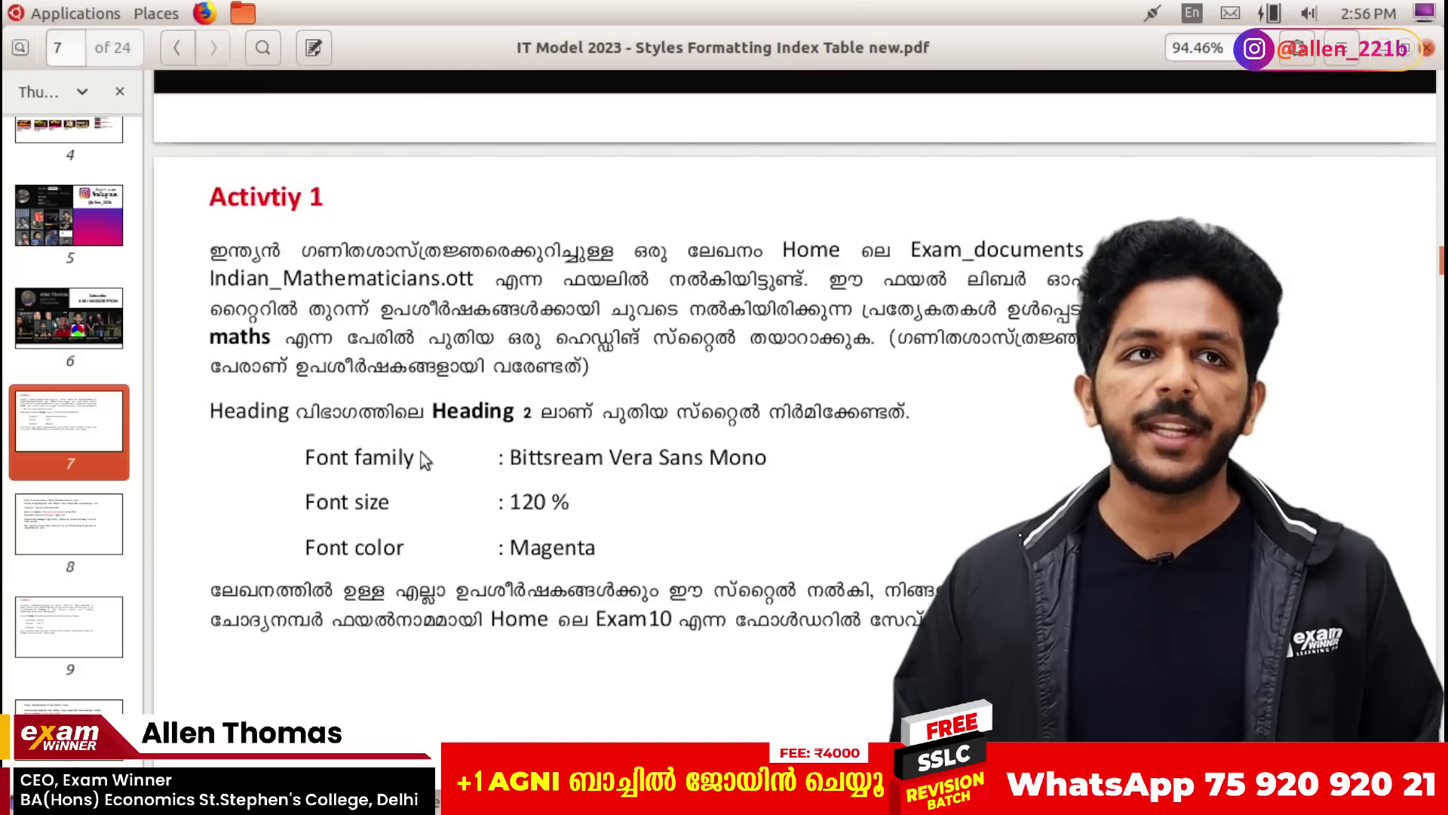
scroll(430, 445, down, 7)
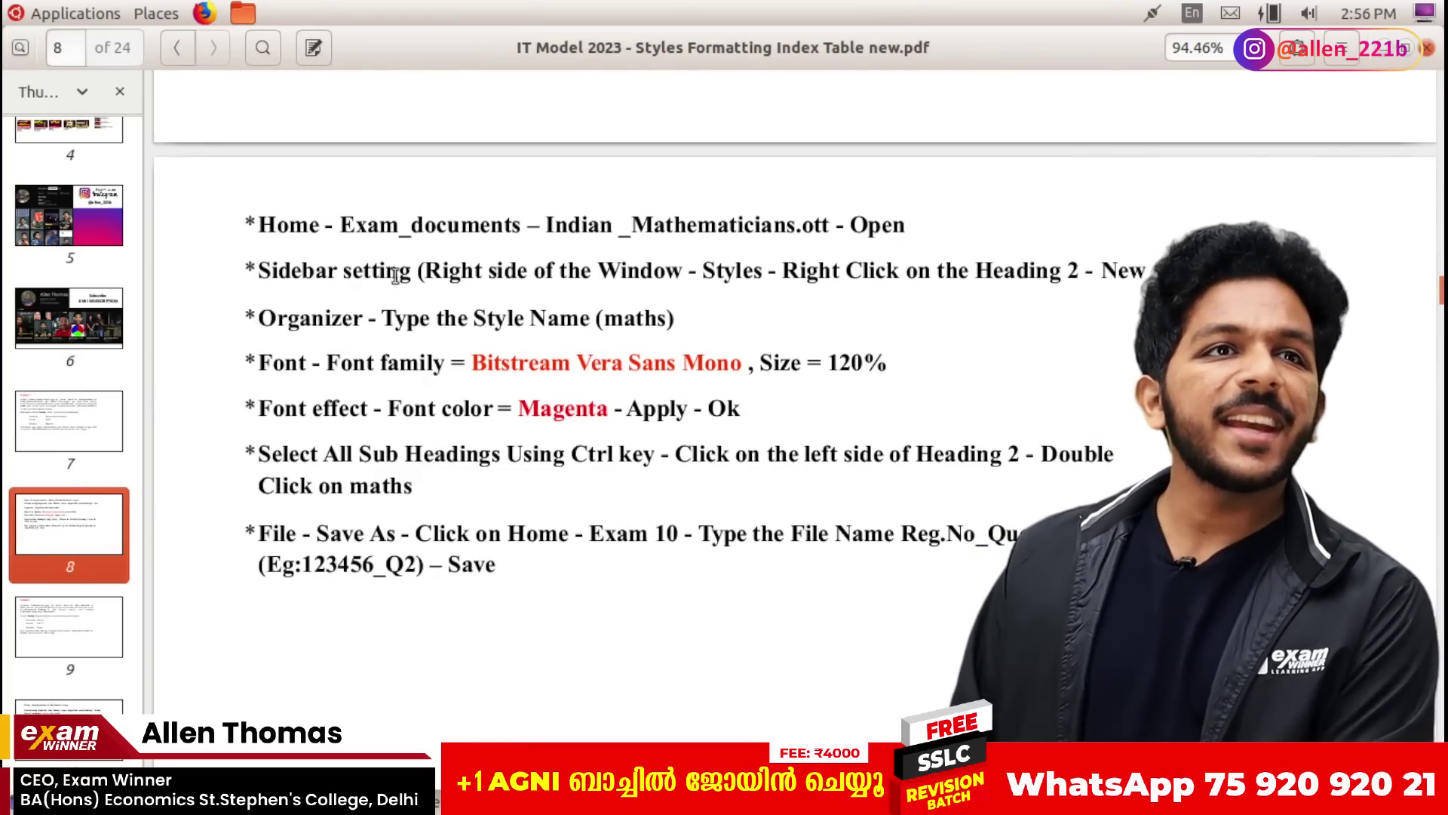
triple_click(330, 277)
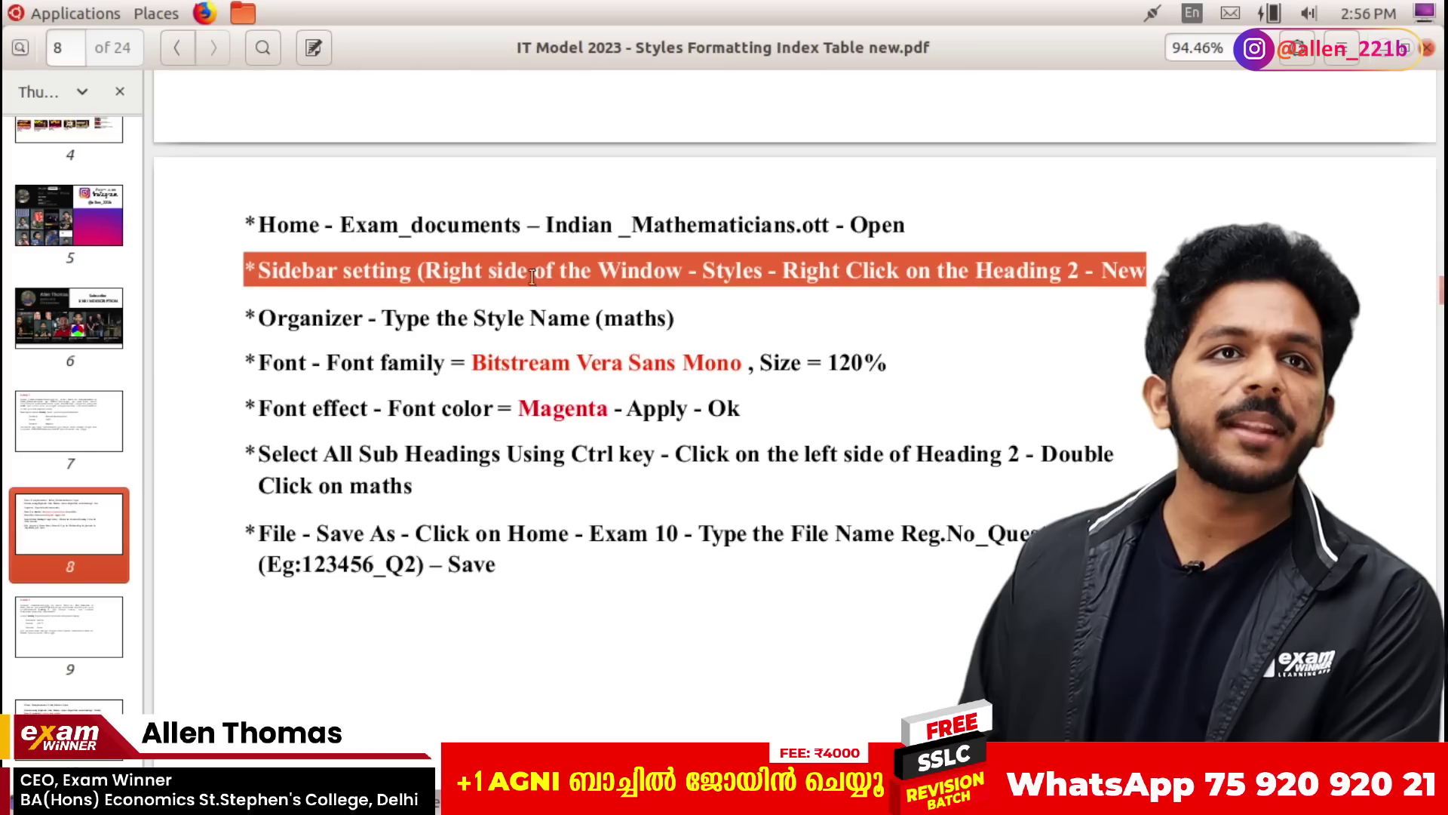
drag(762, 275, 1087, 266)
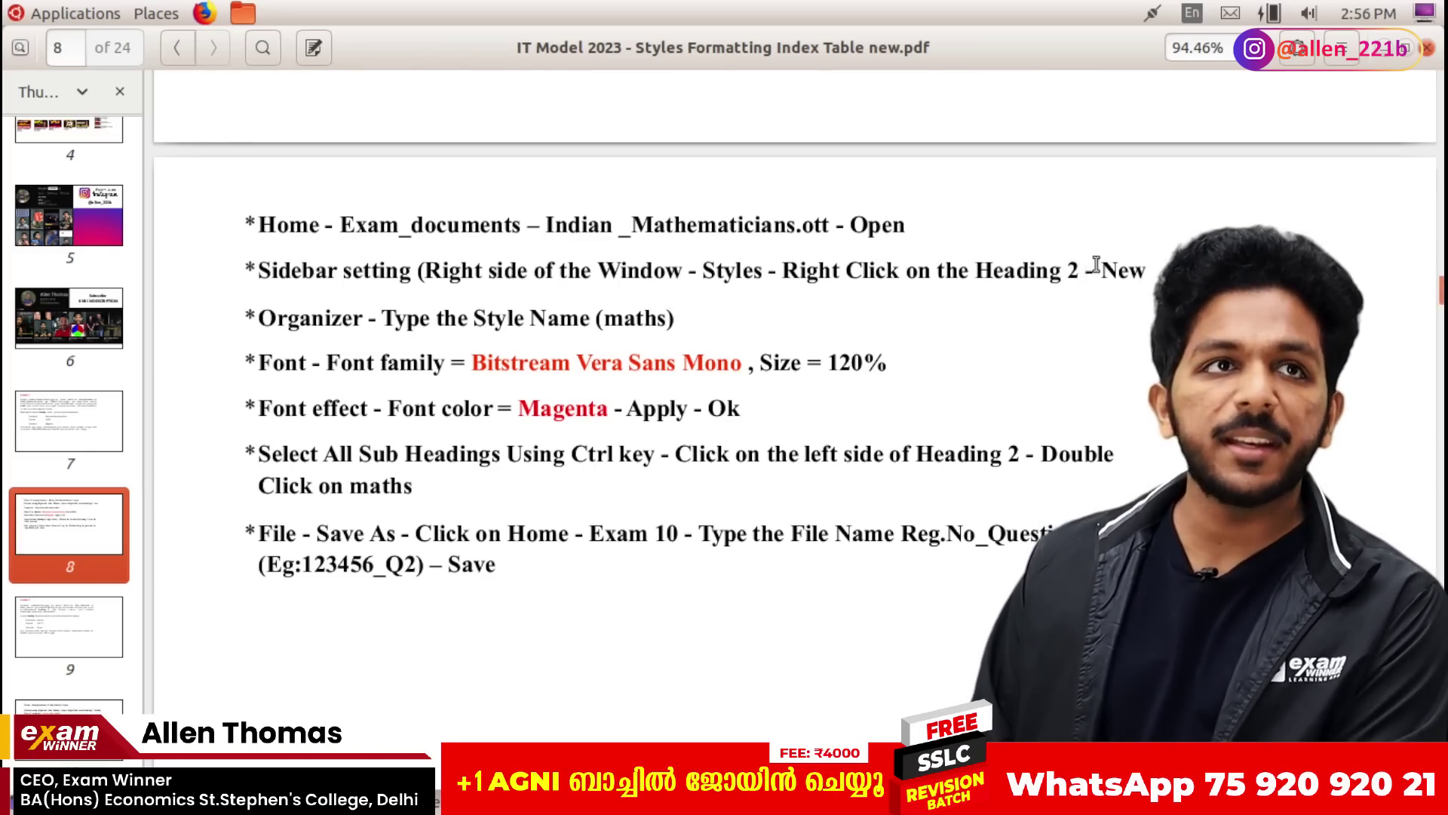
scroll(837, 384, up, 10)
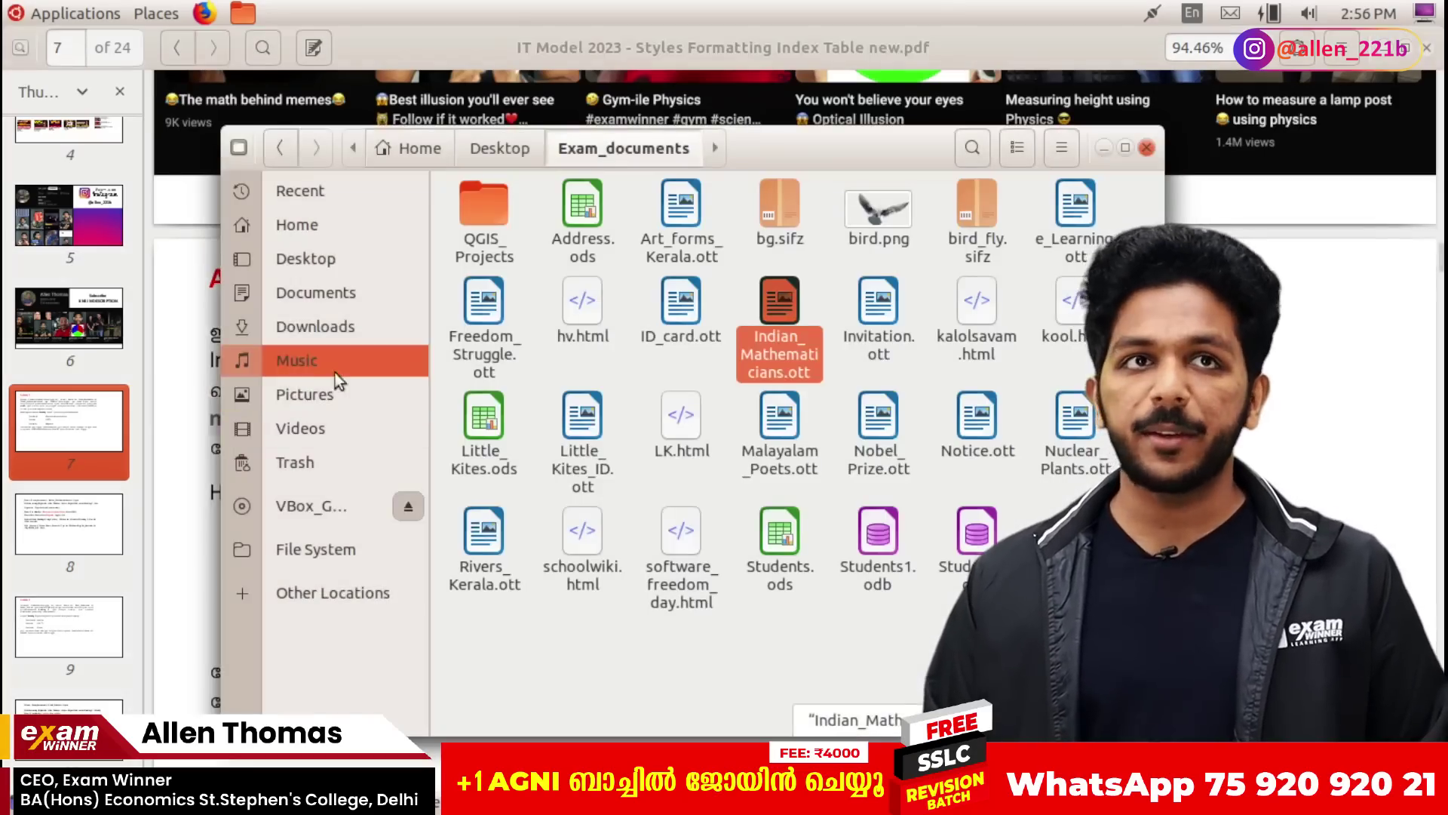
Step: Switch to the Famous Indian Mathematicians document in LibreOffice Writer
key(alt+Tab)
key(alt+Tab)
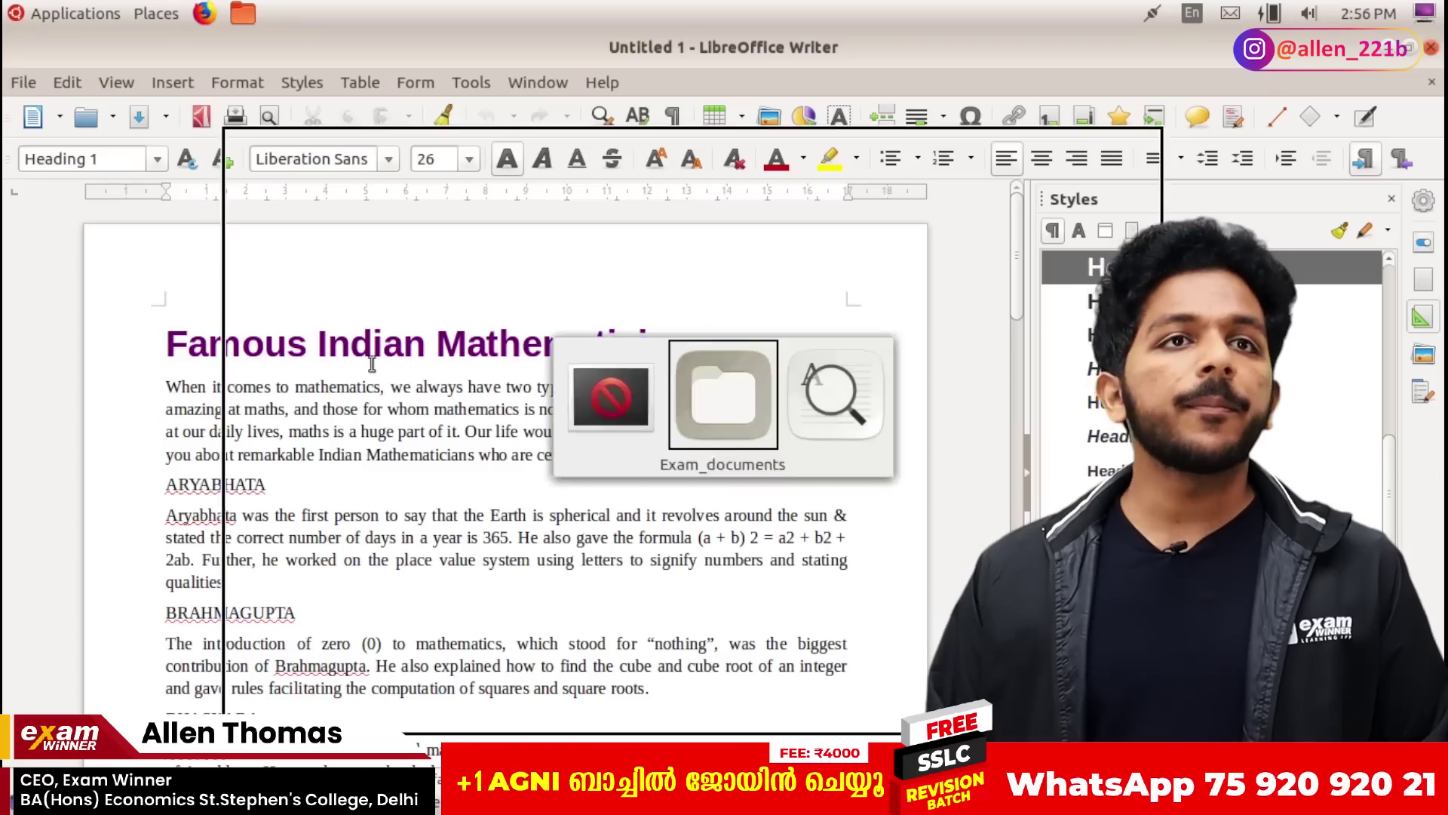
key(alt+Tab)
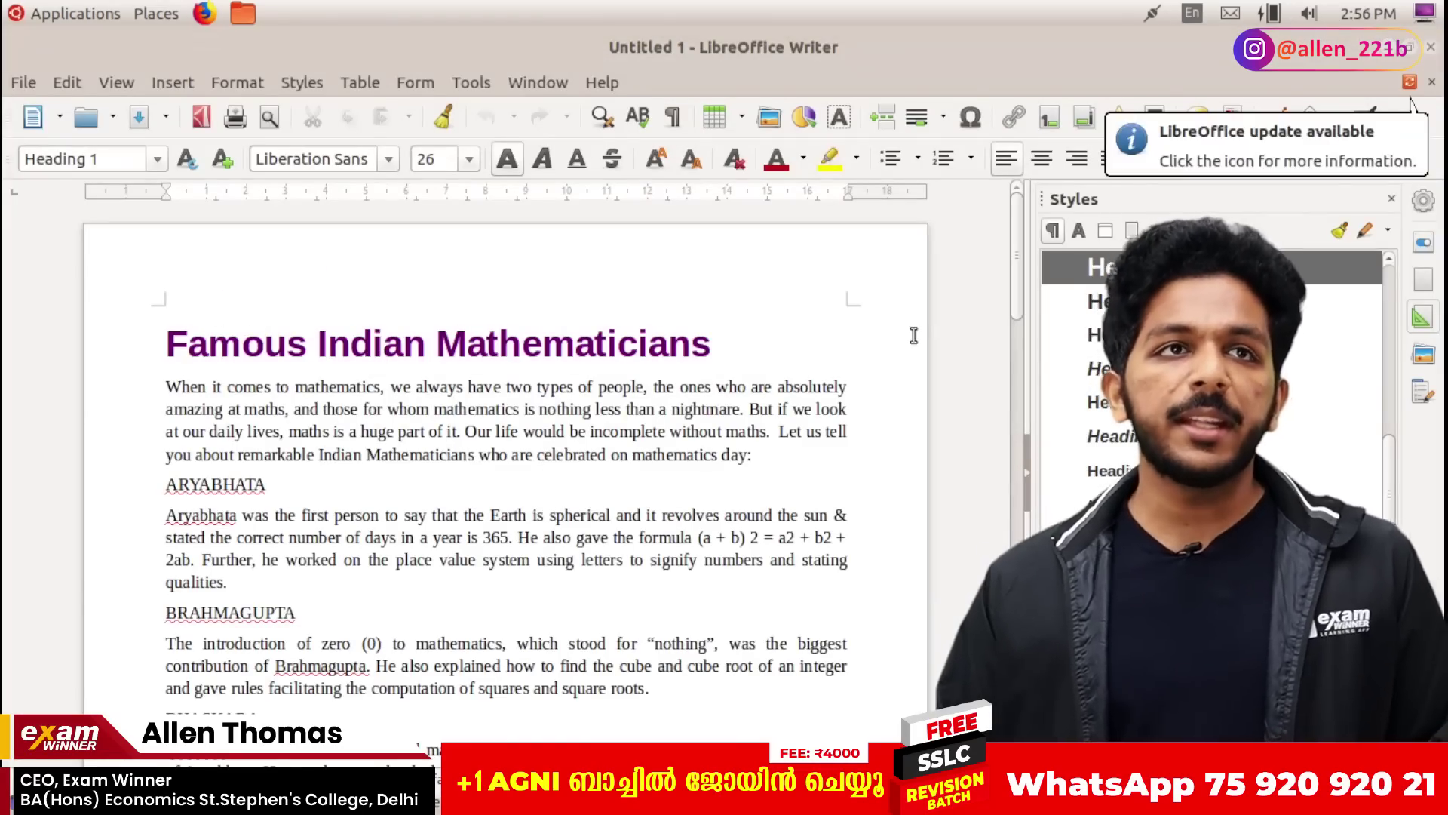
Step: Close the Styles sidebar, look through the paragraph style list, and bring the sidebar back
click(1392, 199)
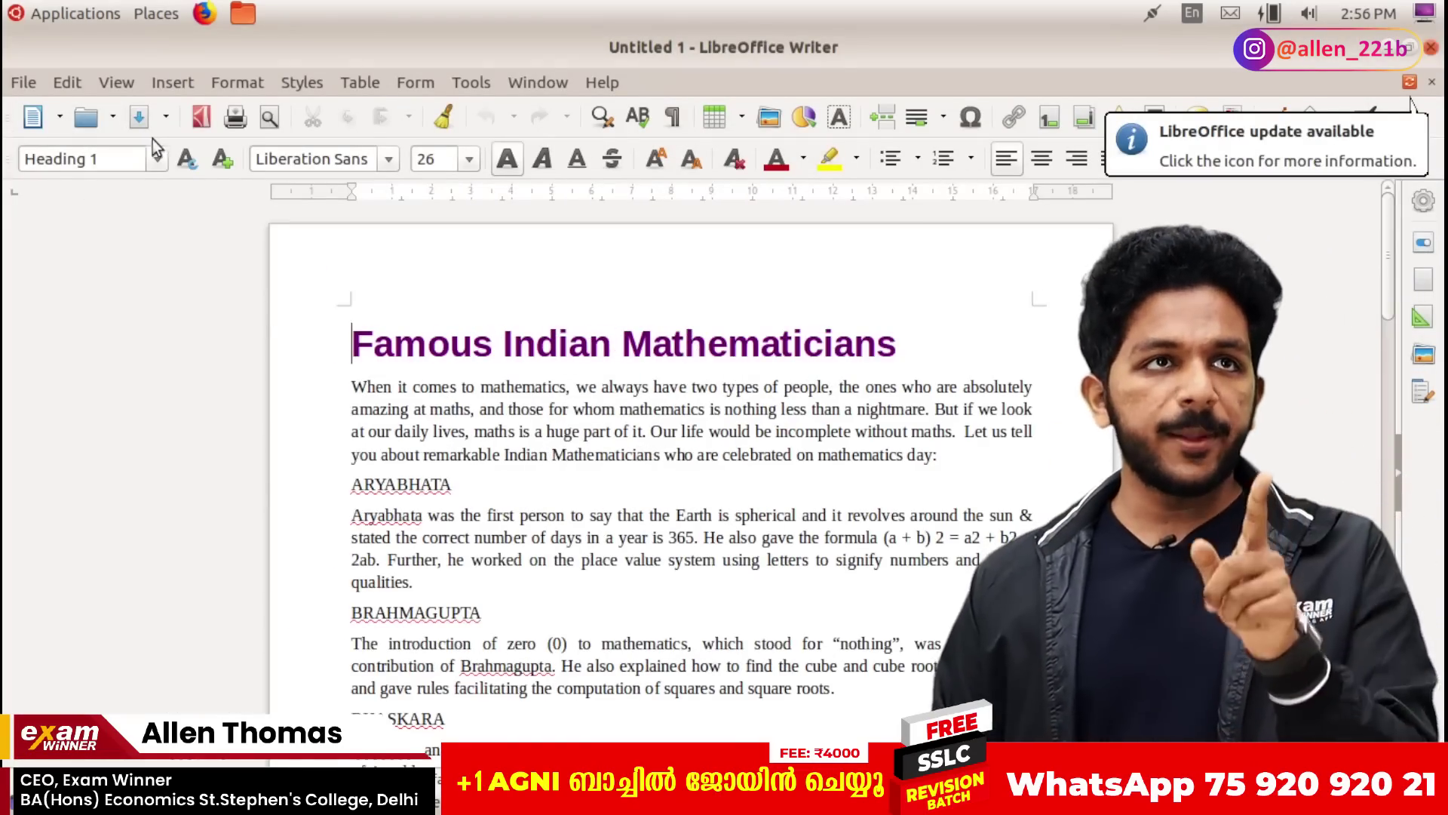
click(158, 159)
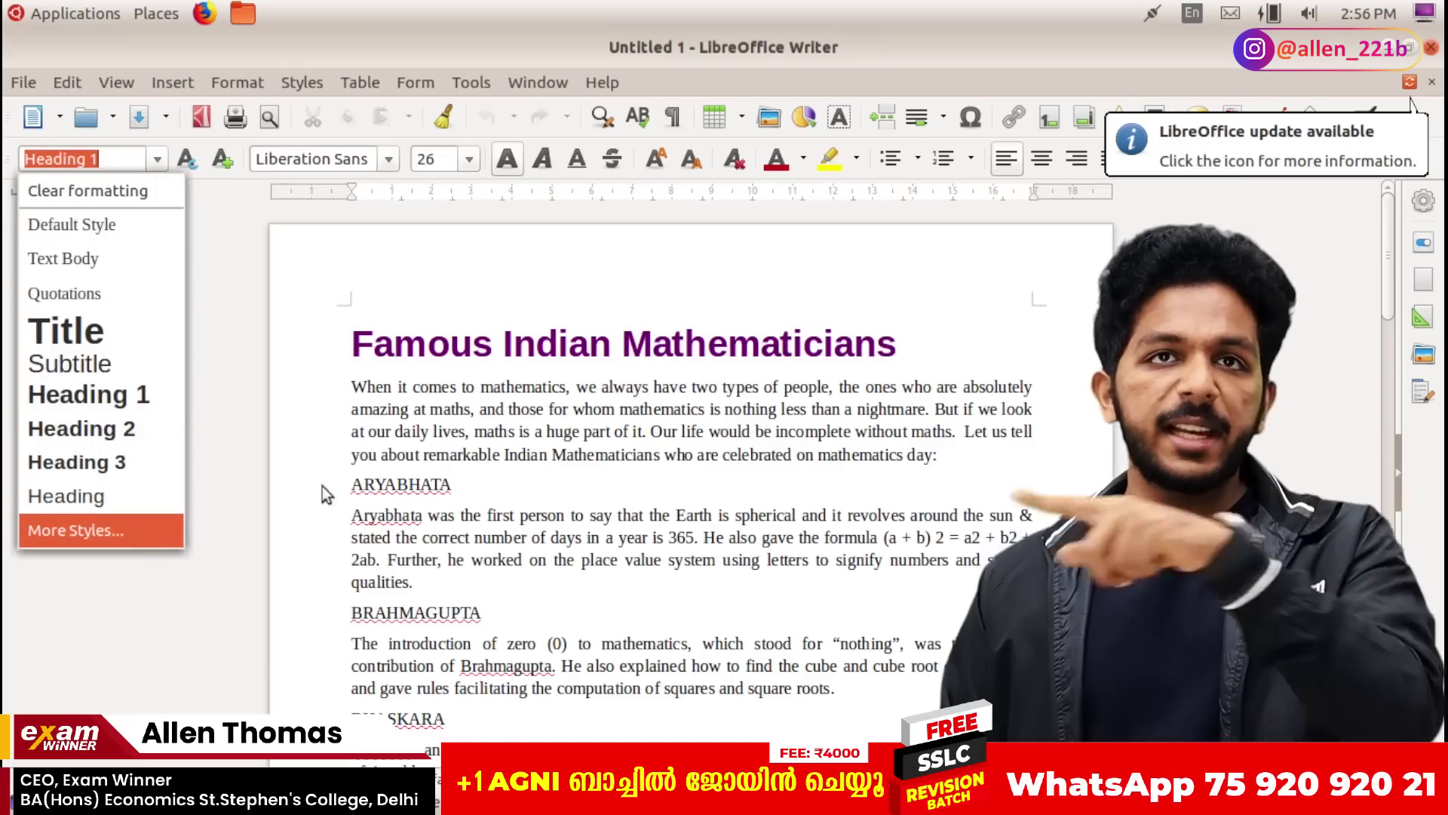
key(Escape)
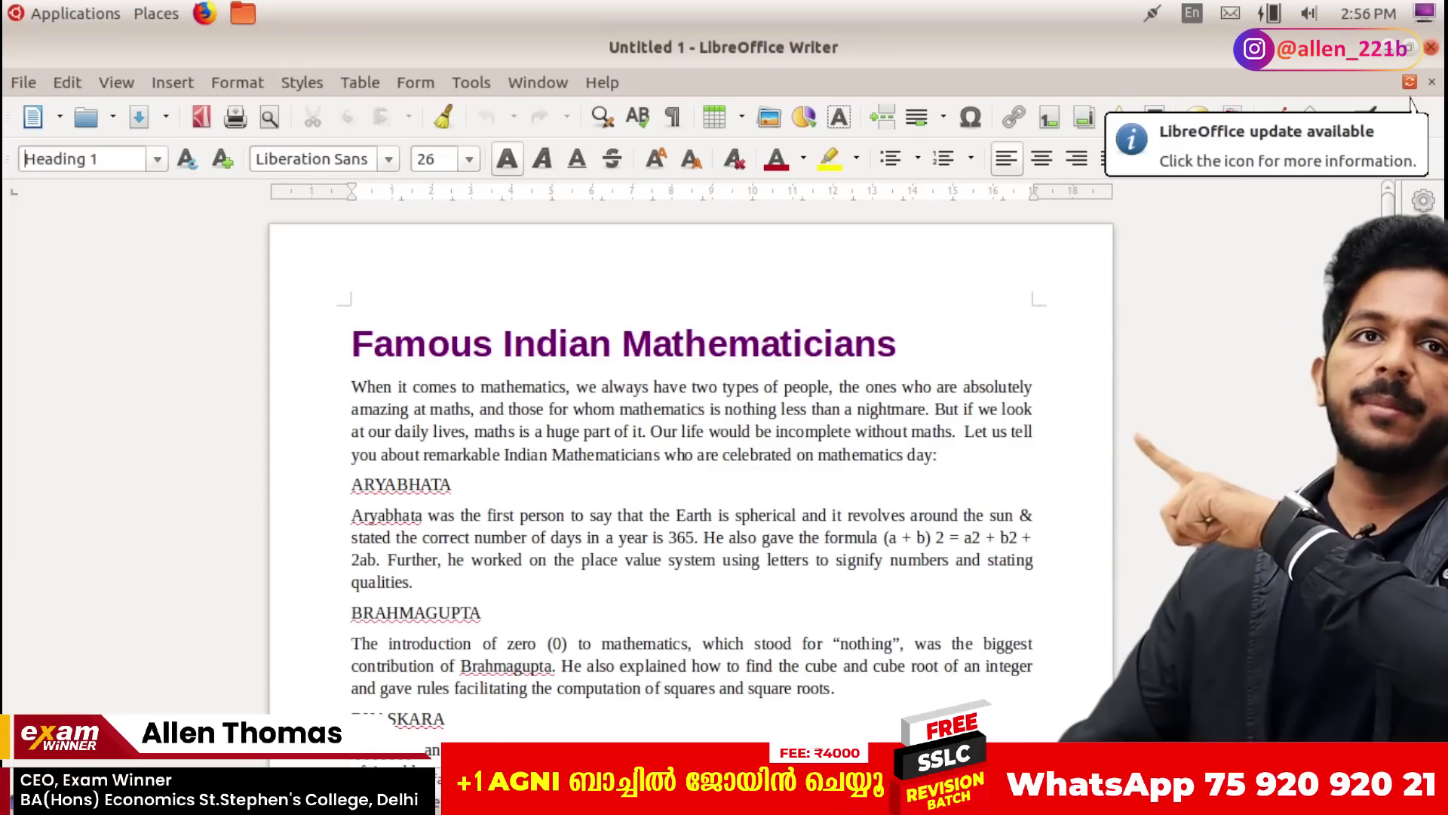
key(F11)
Step: Start a new paragraph style based on Heading 2
scroll(585, 292, down, 2)
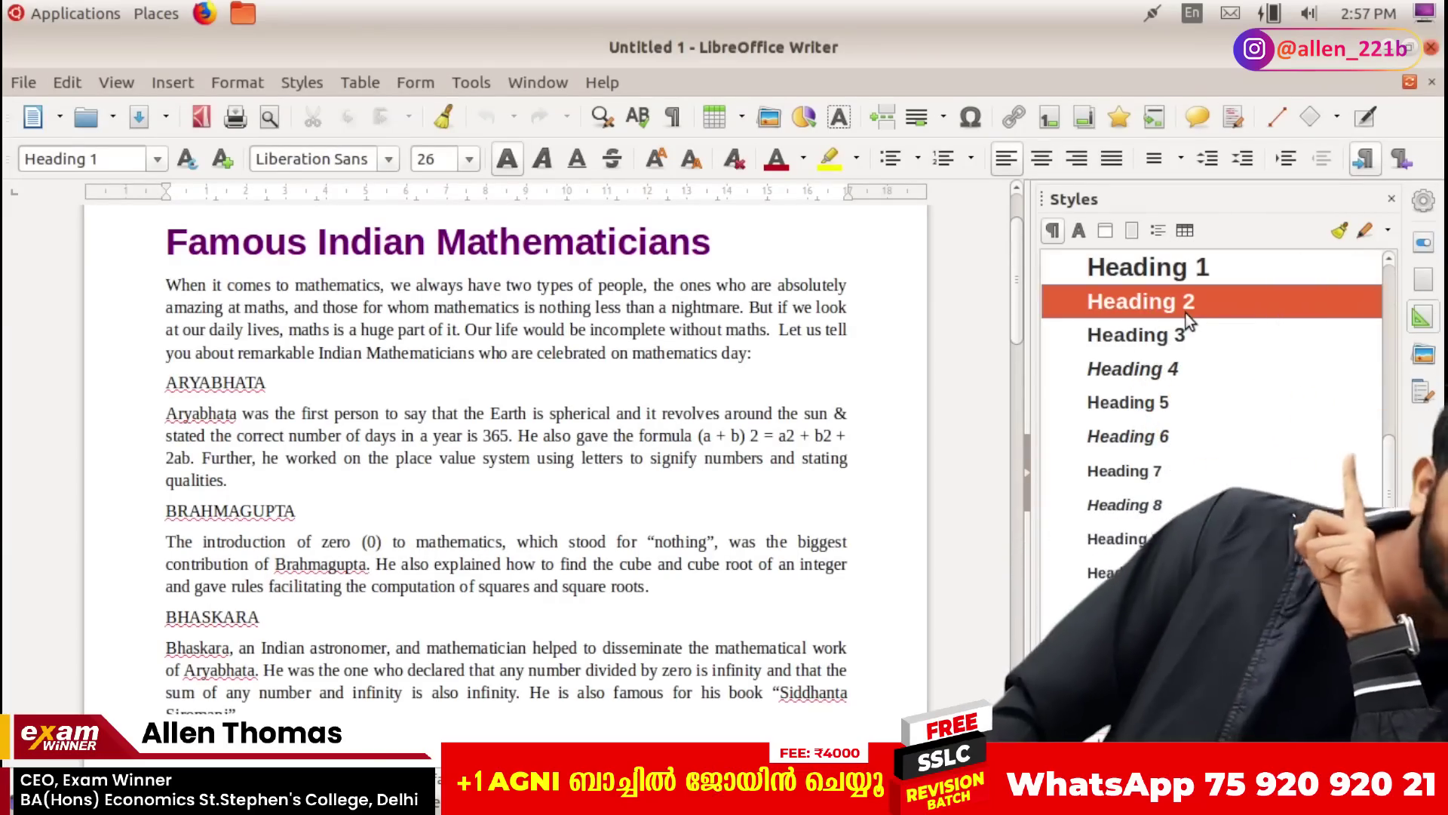
right_click(1185, 313)
click(1220, 329)
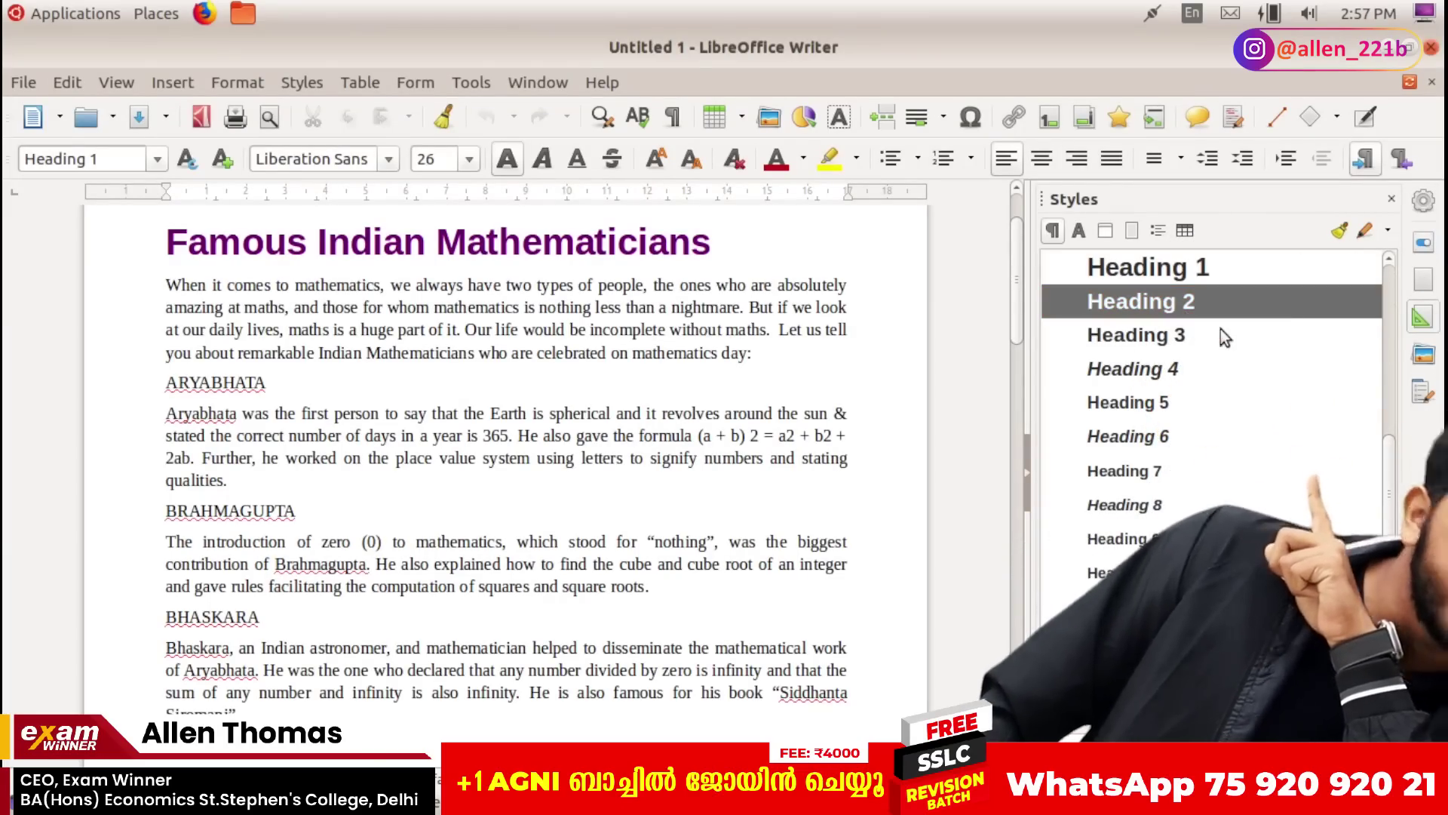
Step: Name the new paragraph style maths, taking the name from Activity 1 in the PDF
key(alt+Tab)
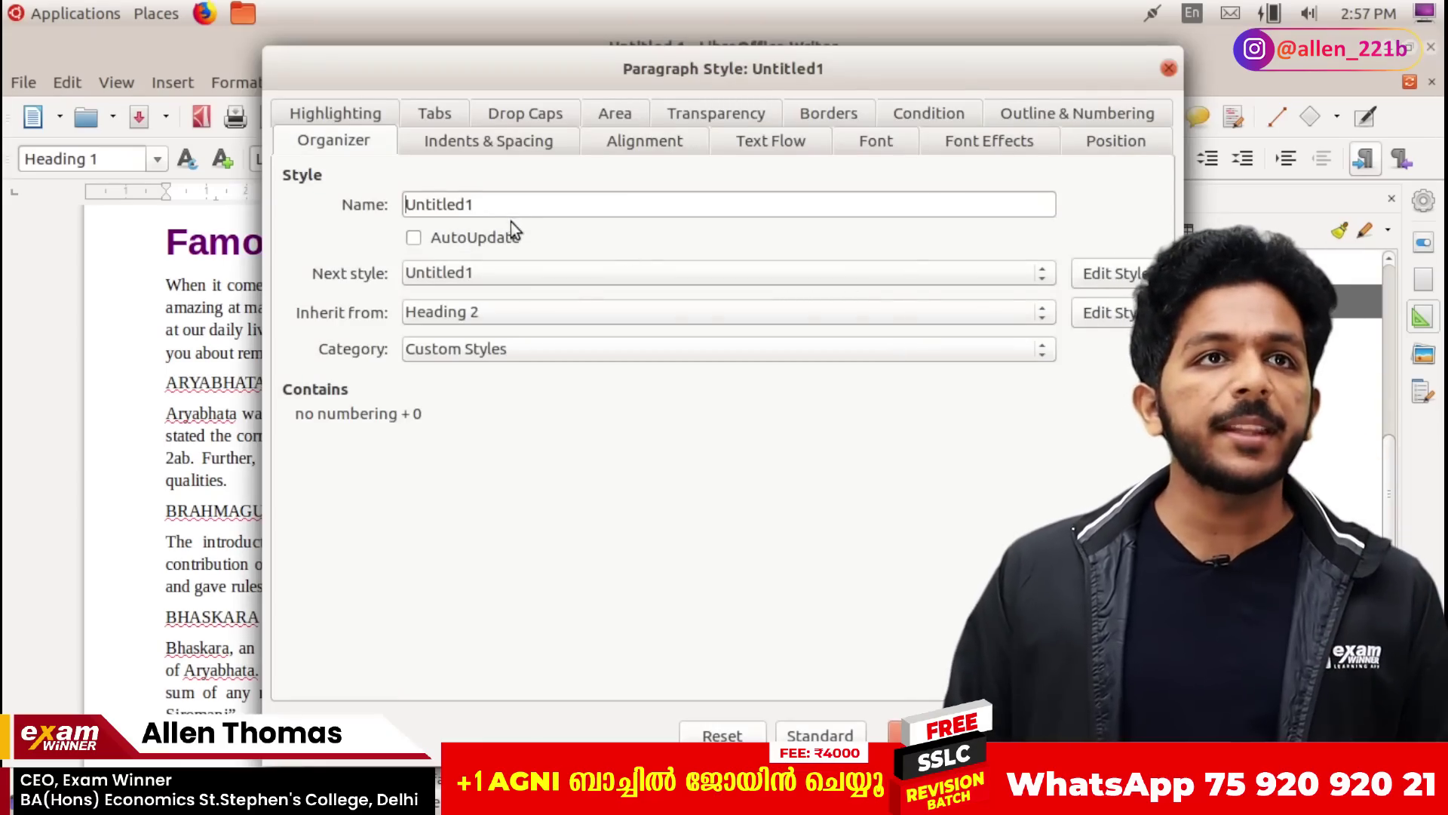
key(alt+Tab)
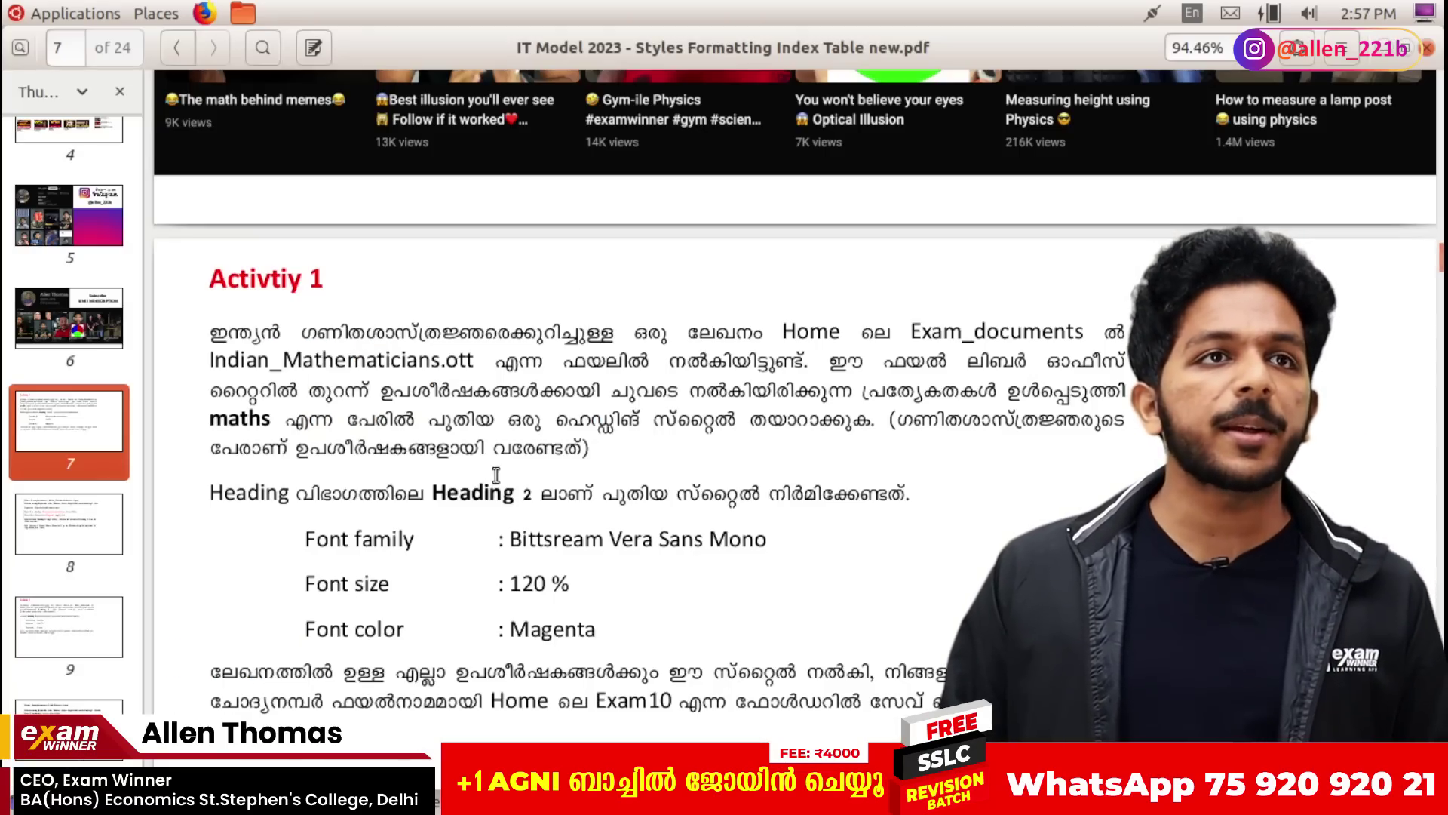
double_click(240, 419)
key(ctrl+c)
key(alt+Tab)
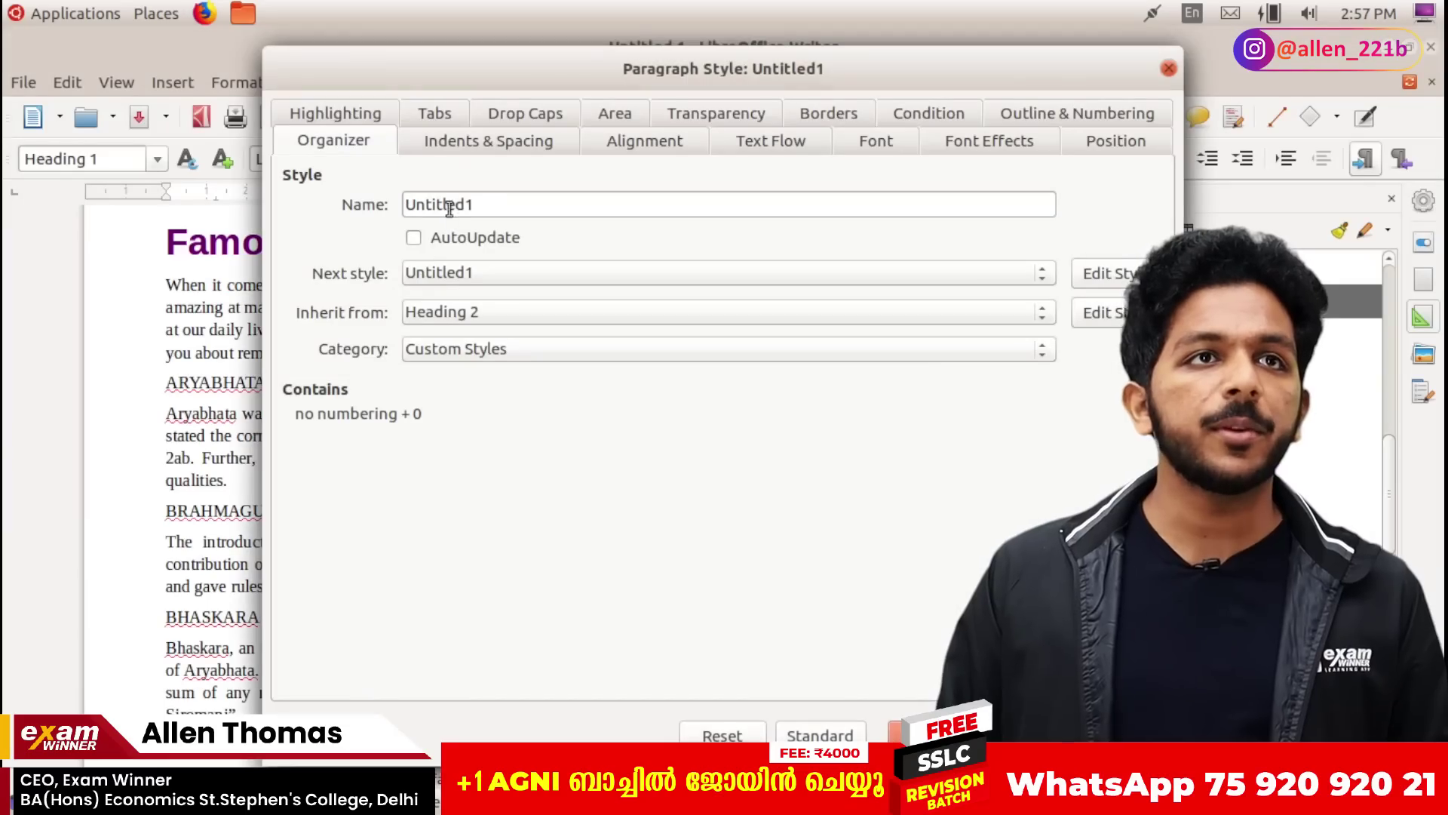
key(ctrl+v)
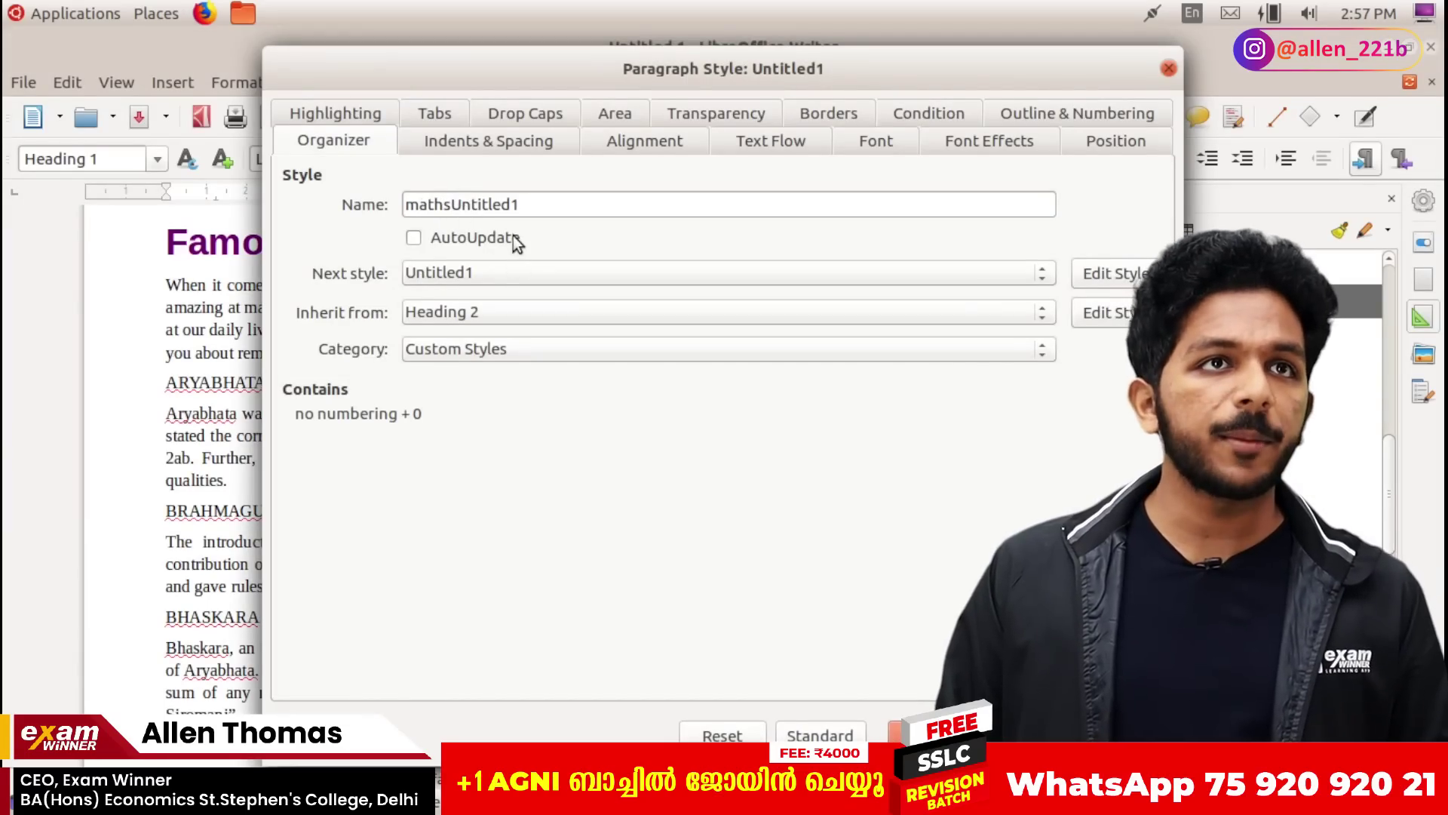
key(ctrl+a)
text(ma)
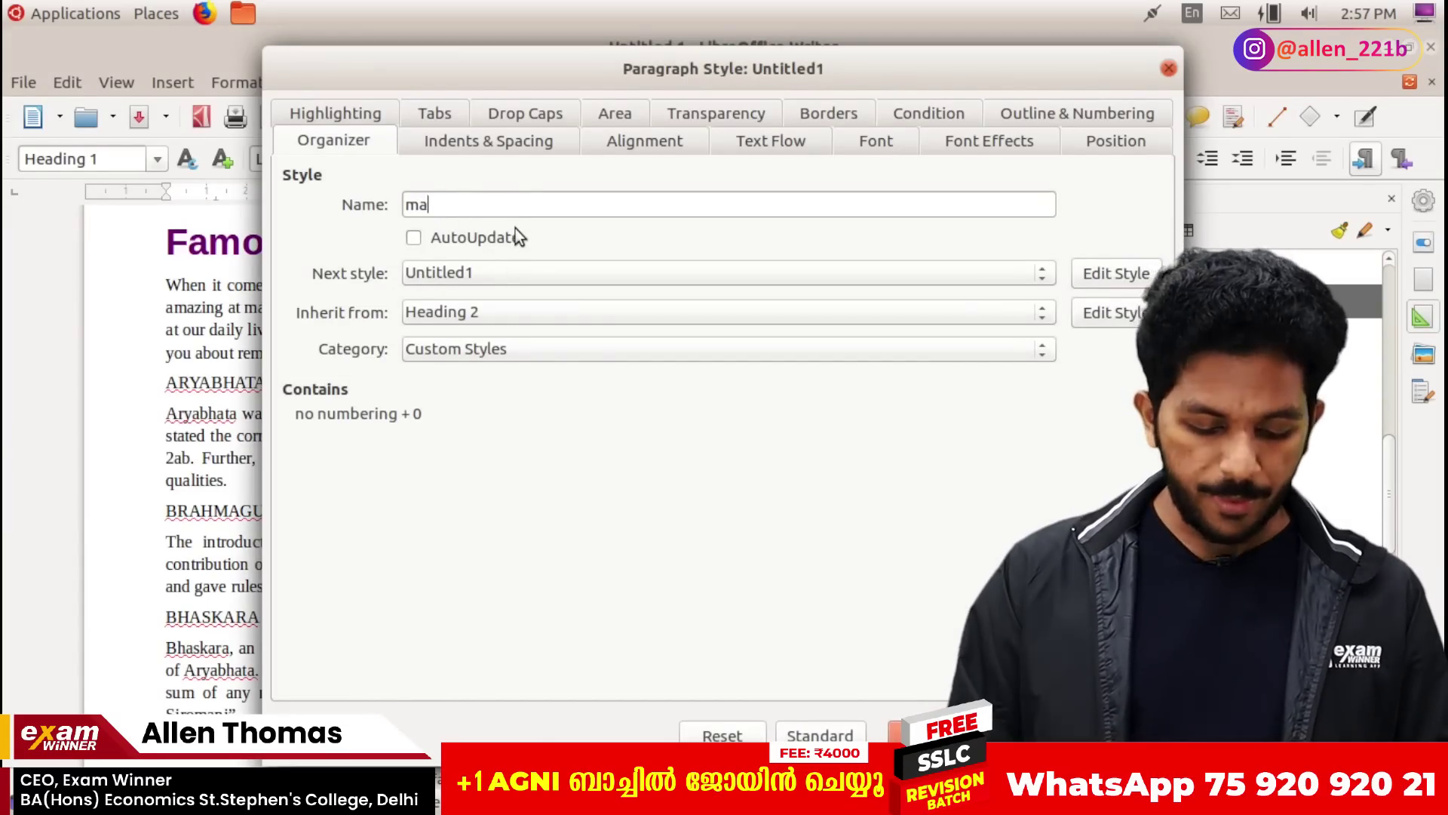
text(ths)
Step: Check the font family required for the maths style in the PDF's Activity 1, then return to the style settings
key(alt+Tab)
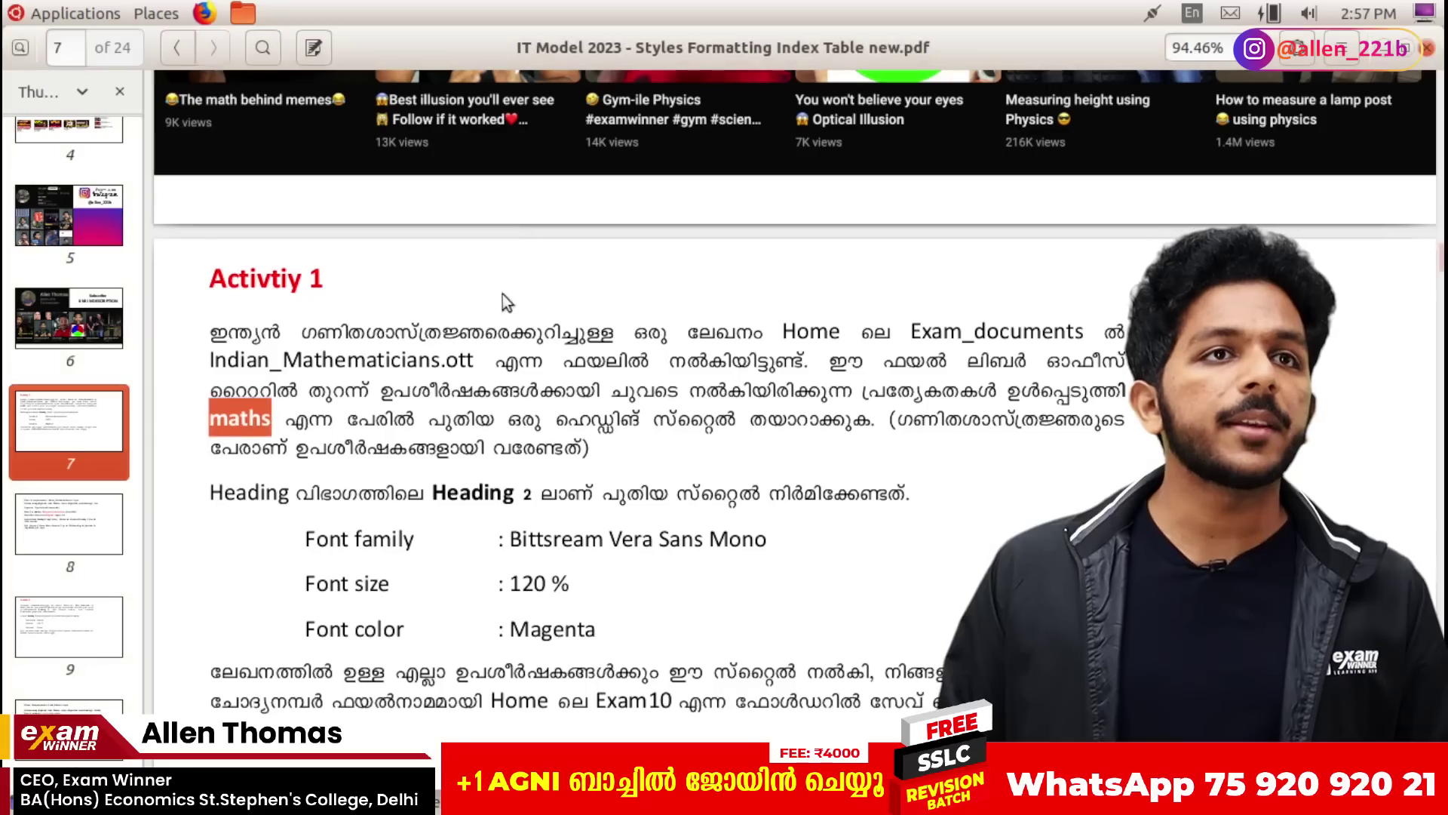
drag(498, 540, 768, 539)
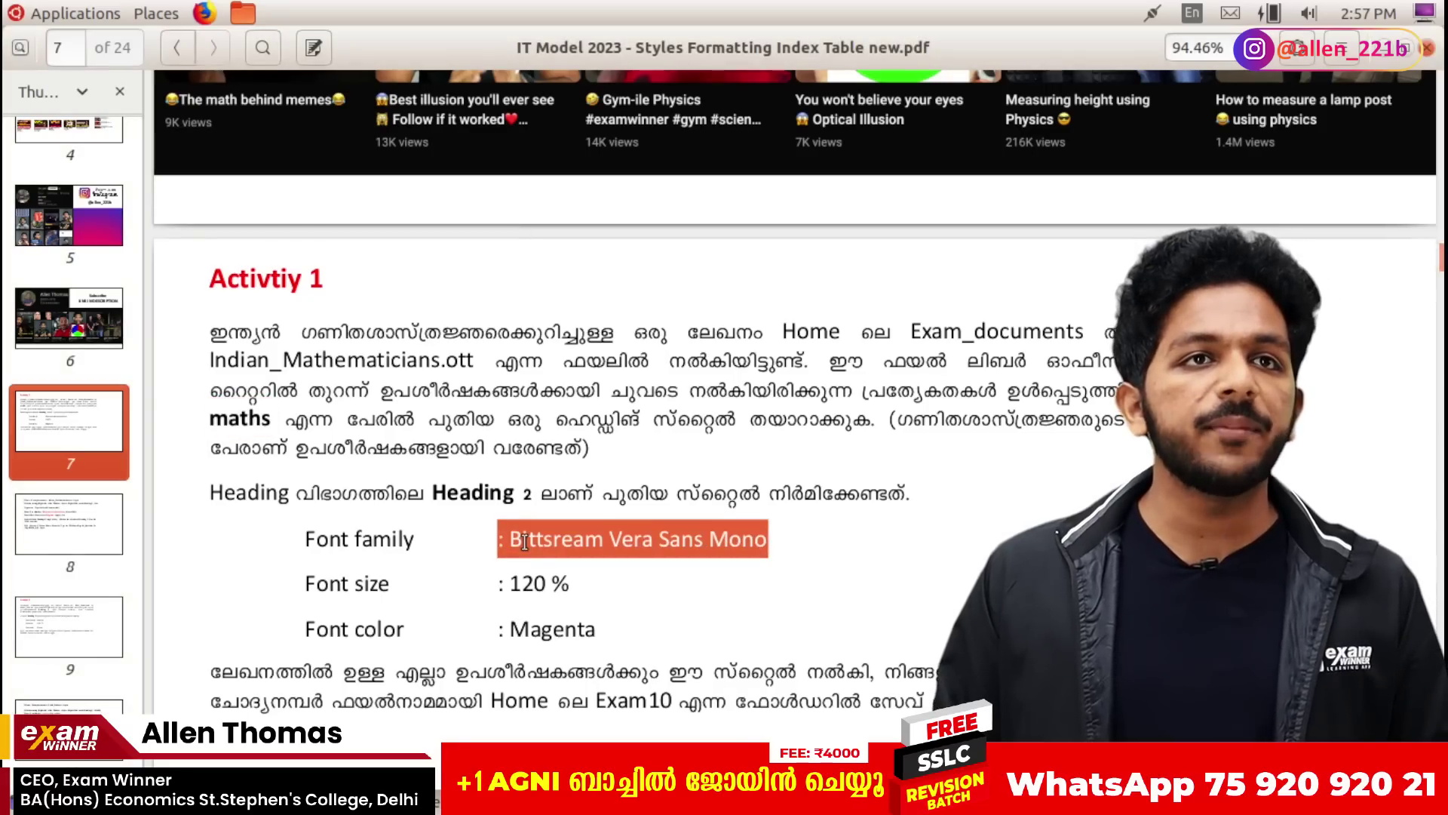
key(alt+Tab)
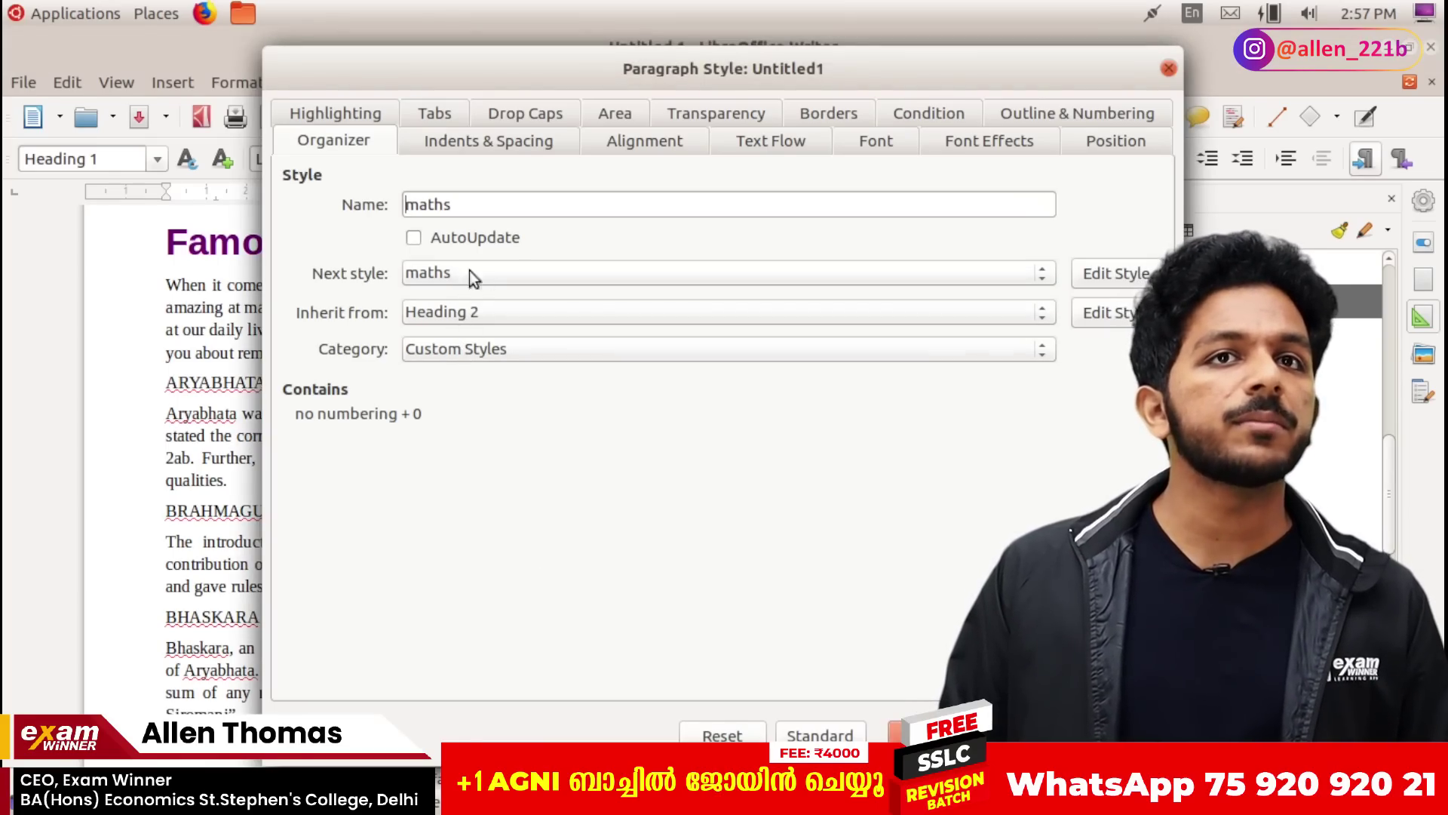
Step: Review the next style, inherited style and category options of the maths style, keeping the current choices
click(540, 273)
click(509, 298)
click(509, 309)
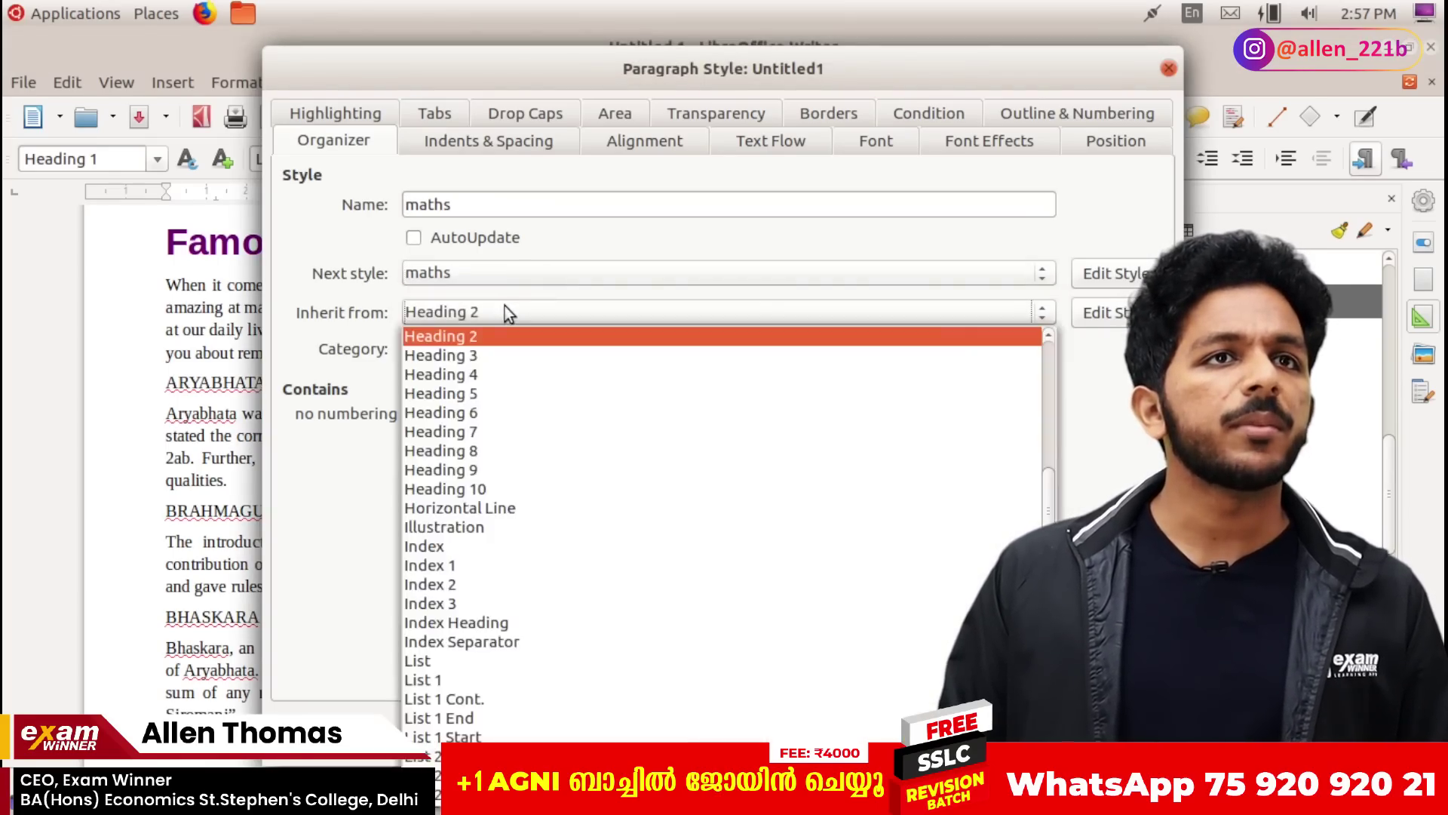
click(504, 309)
click(460, 350)
click(464, 352)
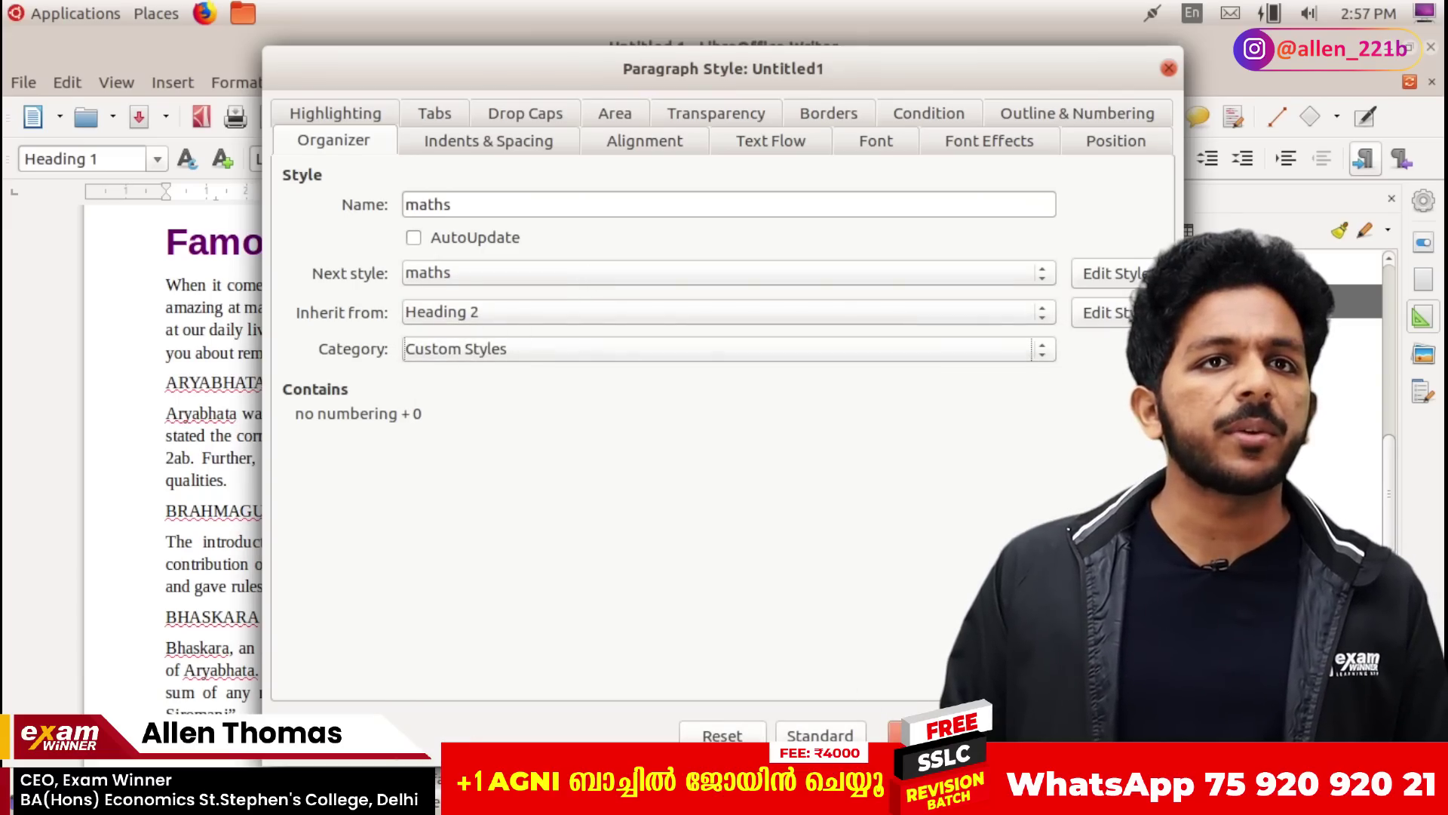
Step: Save the new maths style and reopen it for modification
click(925, 735)
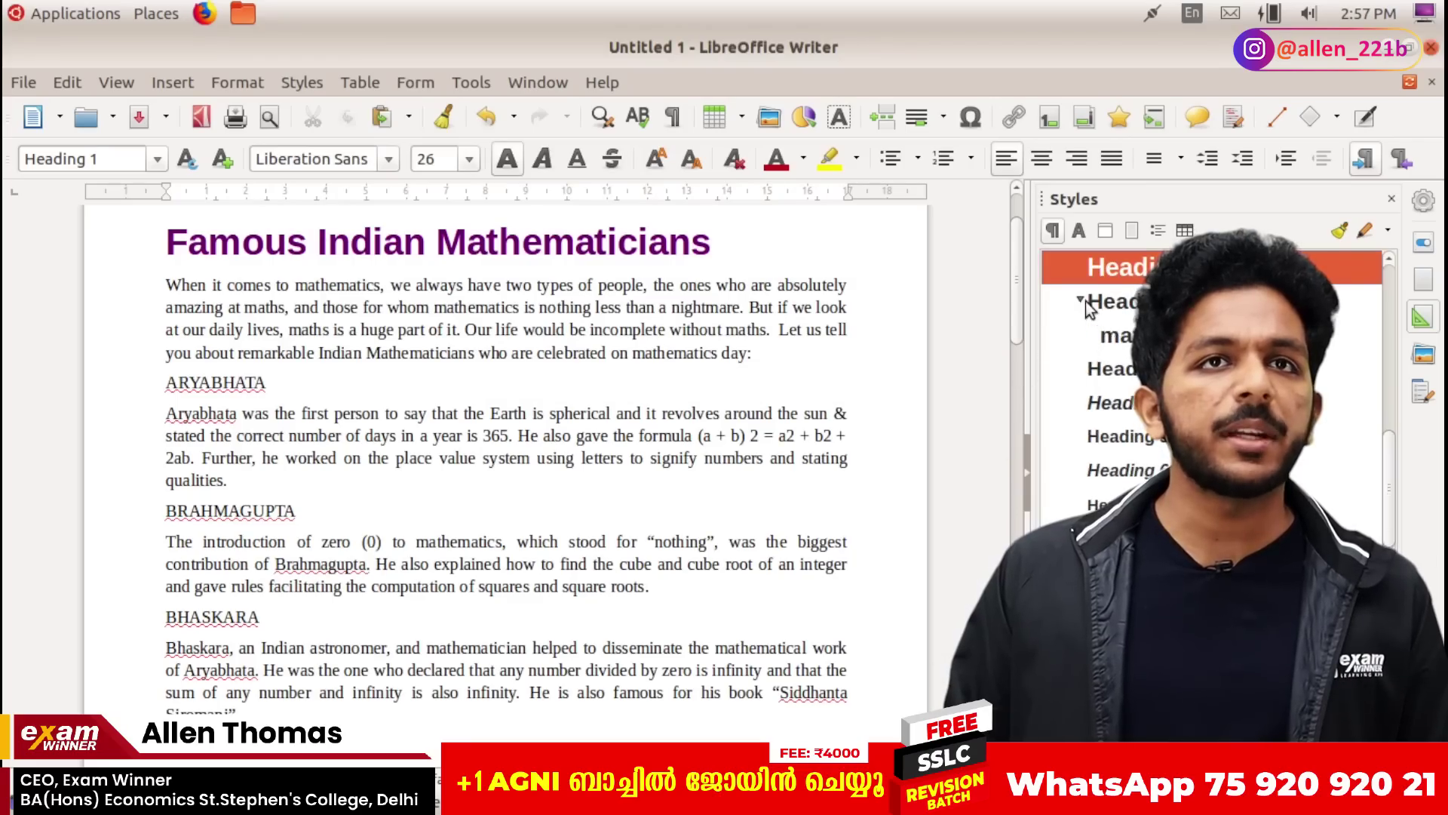
right_click(1110, 332)
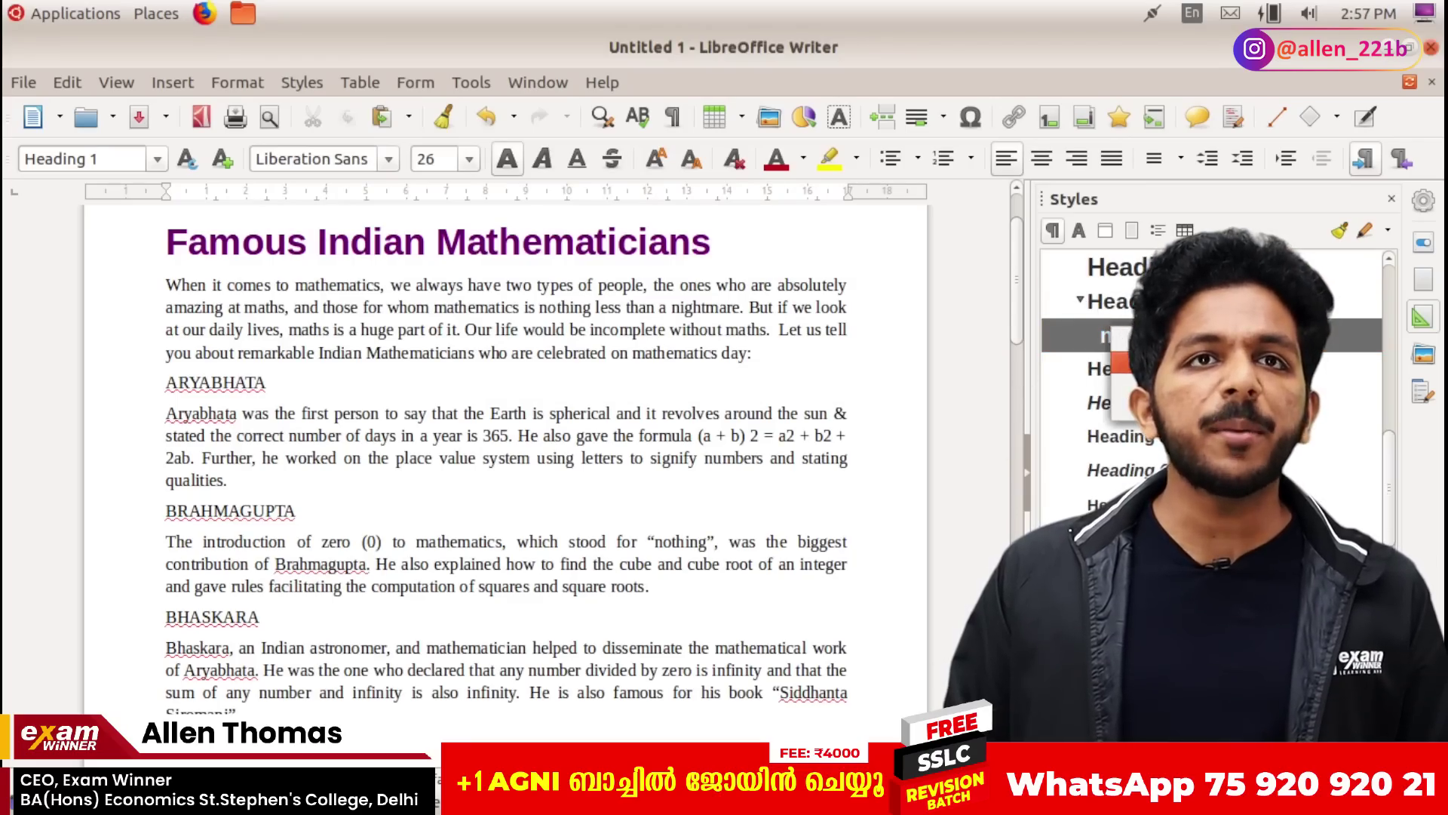
click(1113, 342)
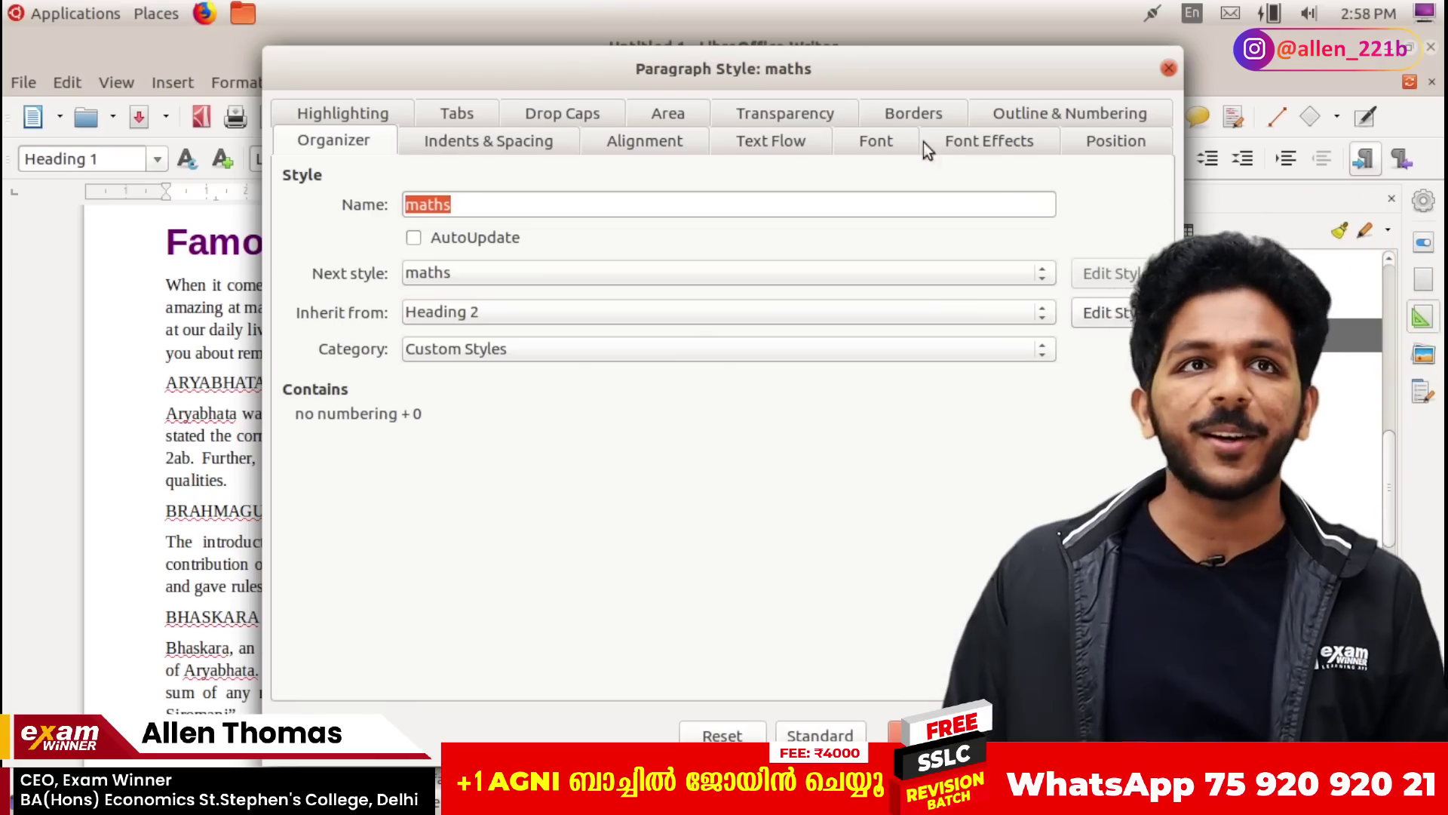
Step: Set the maths style's Western font family to Bitstream Vera Sans Mono, as required by Activity 1 in the PDF
click(898, 143)
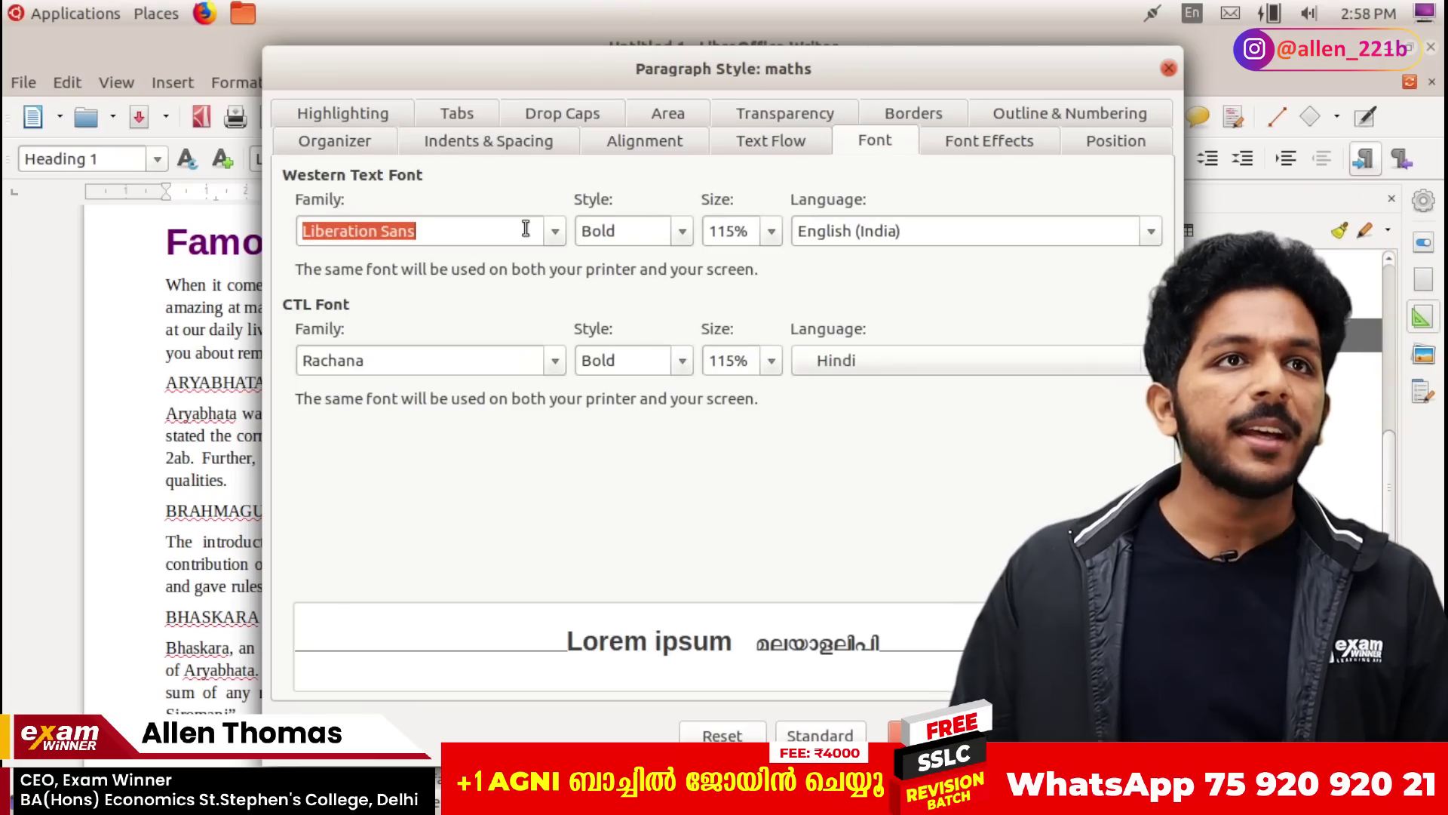
key(alt+Tab)
key(alt+Tab)
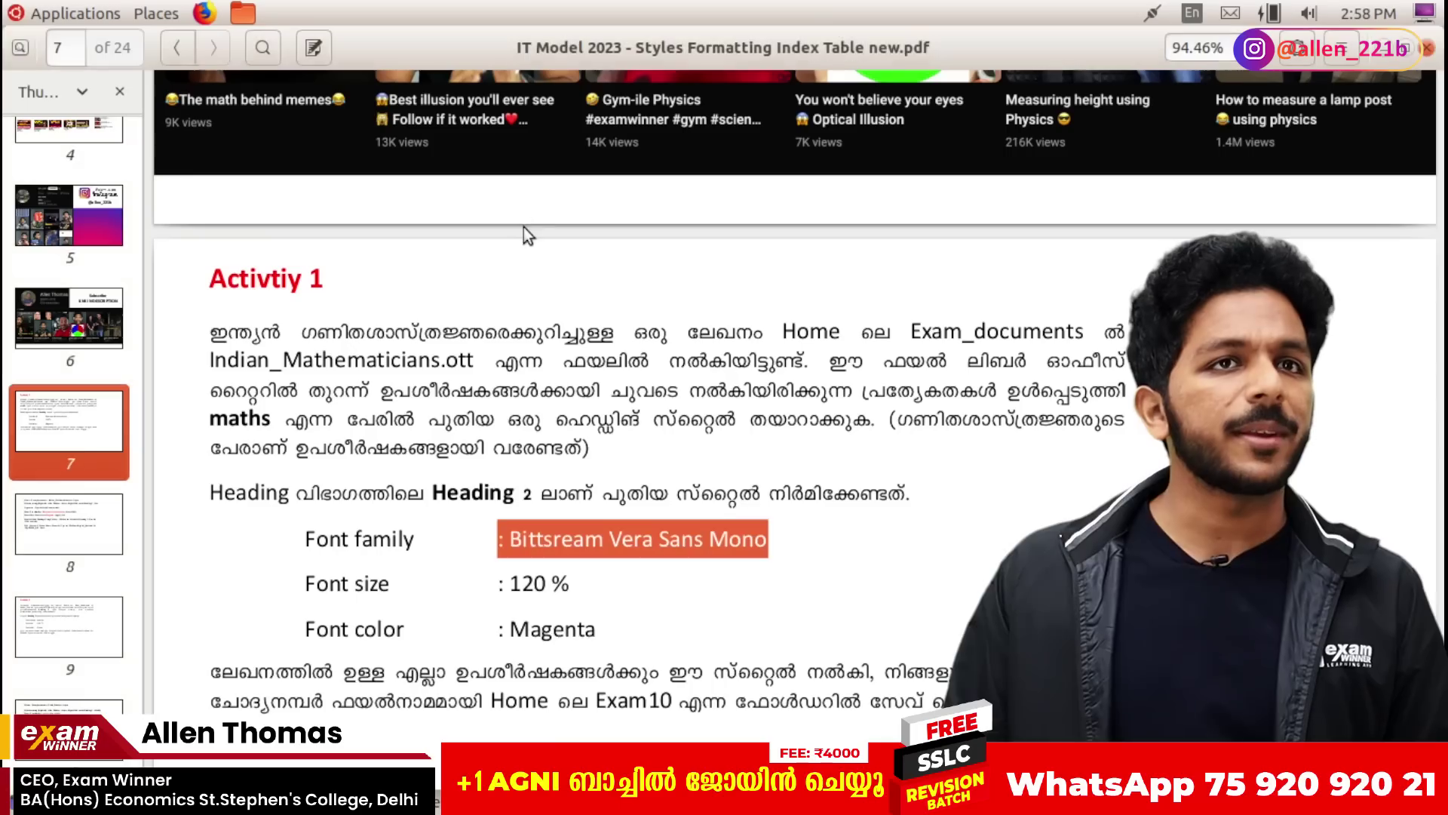
key(alt+Tab)
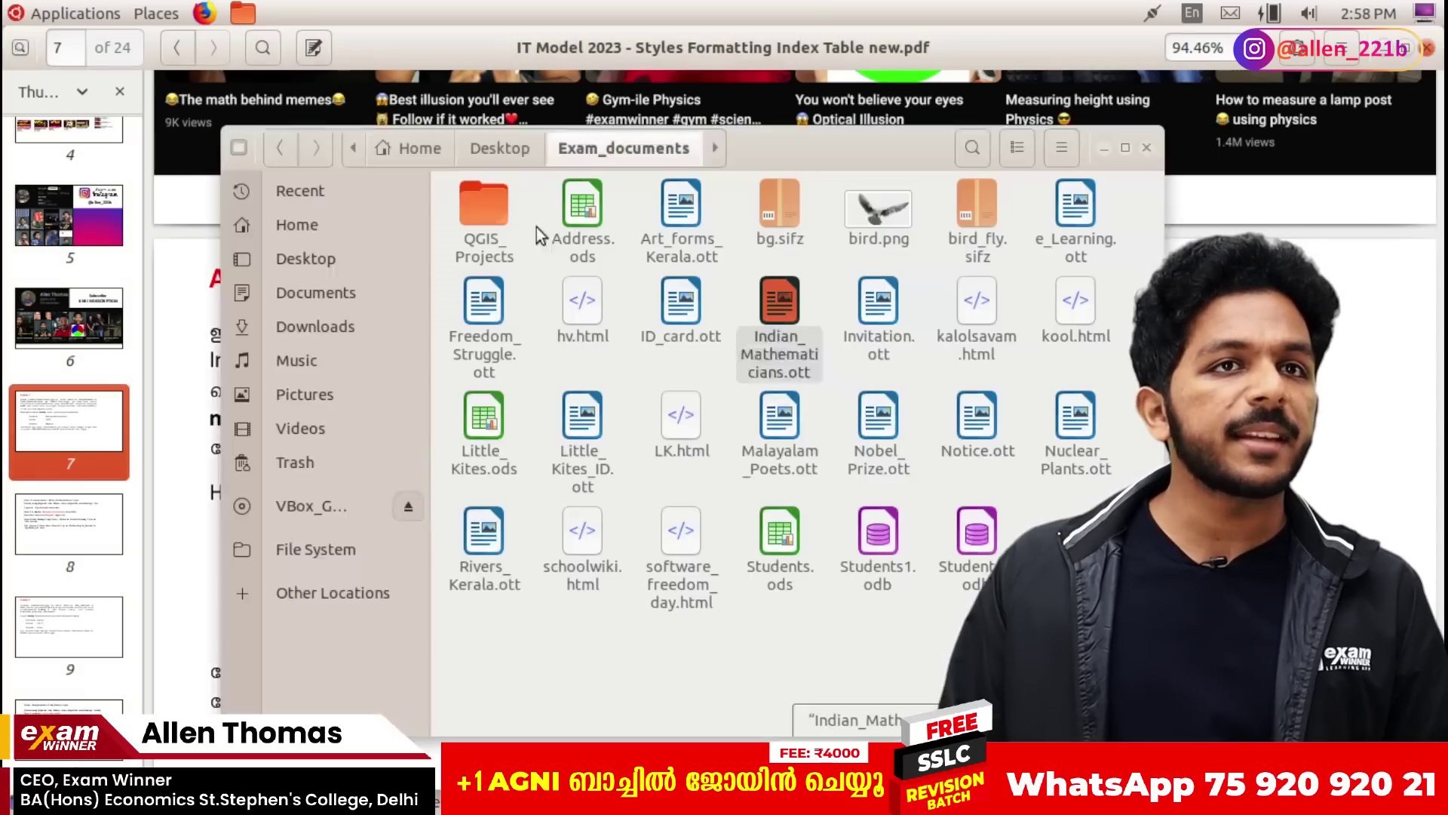
key(alt+Tab)
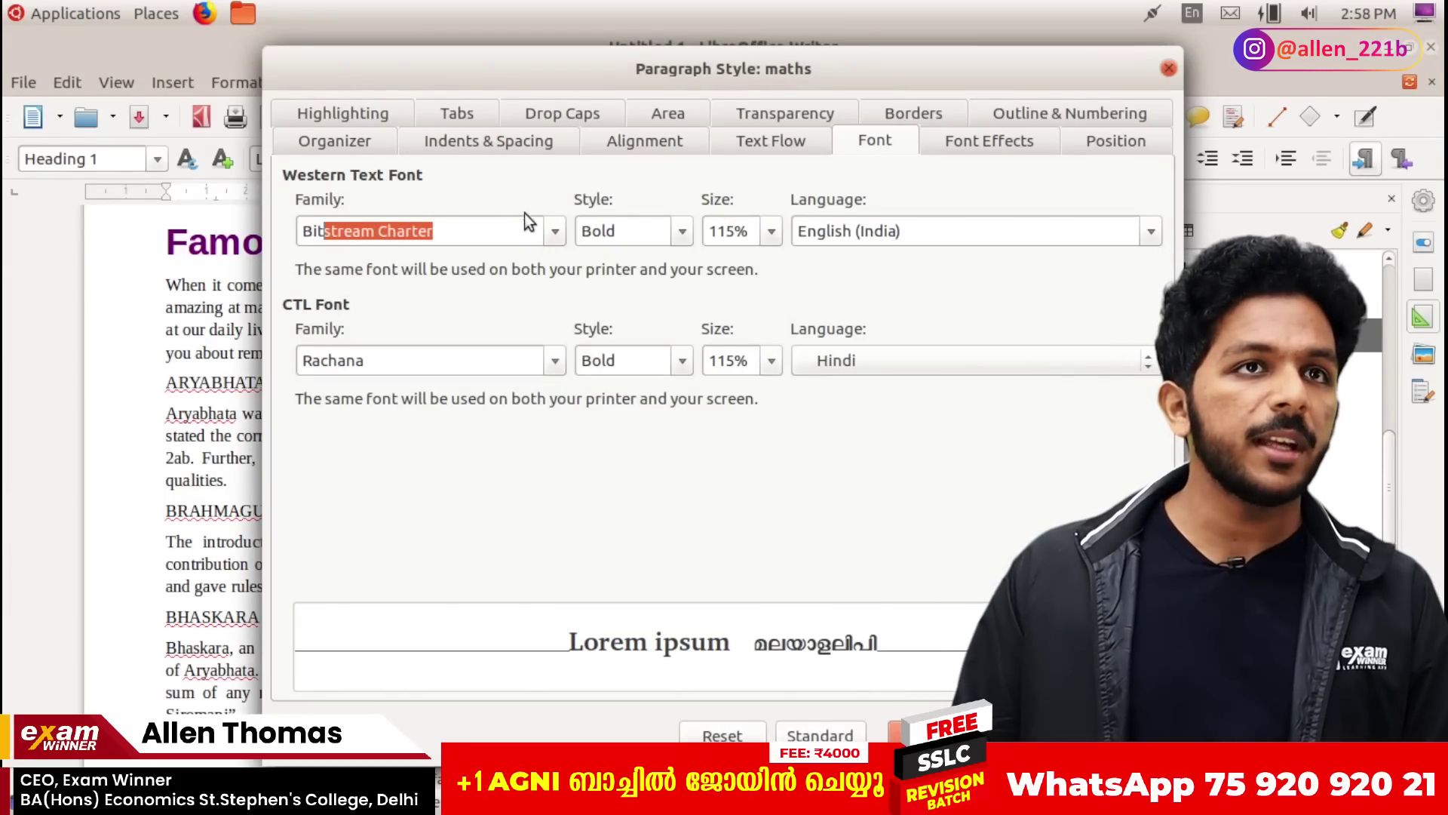
click(554, 232)
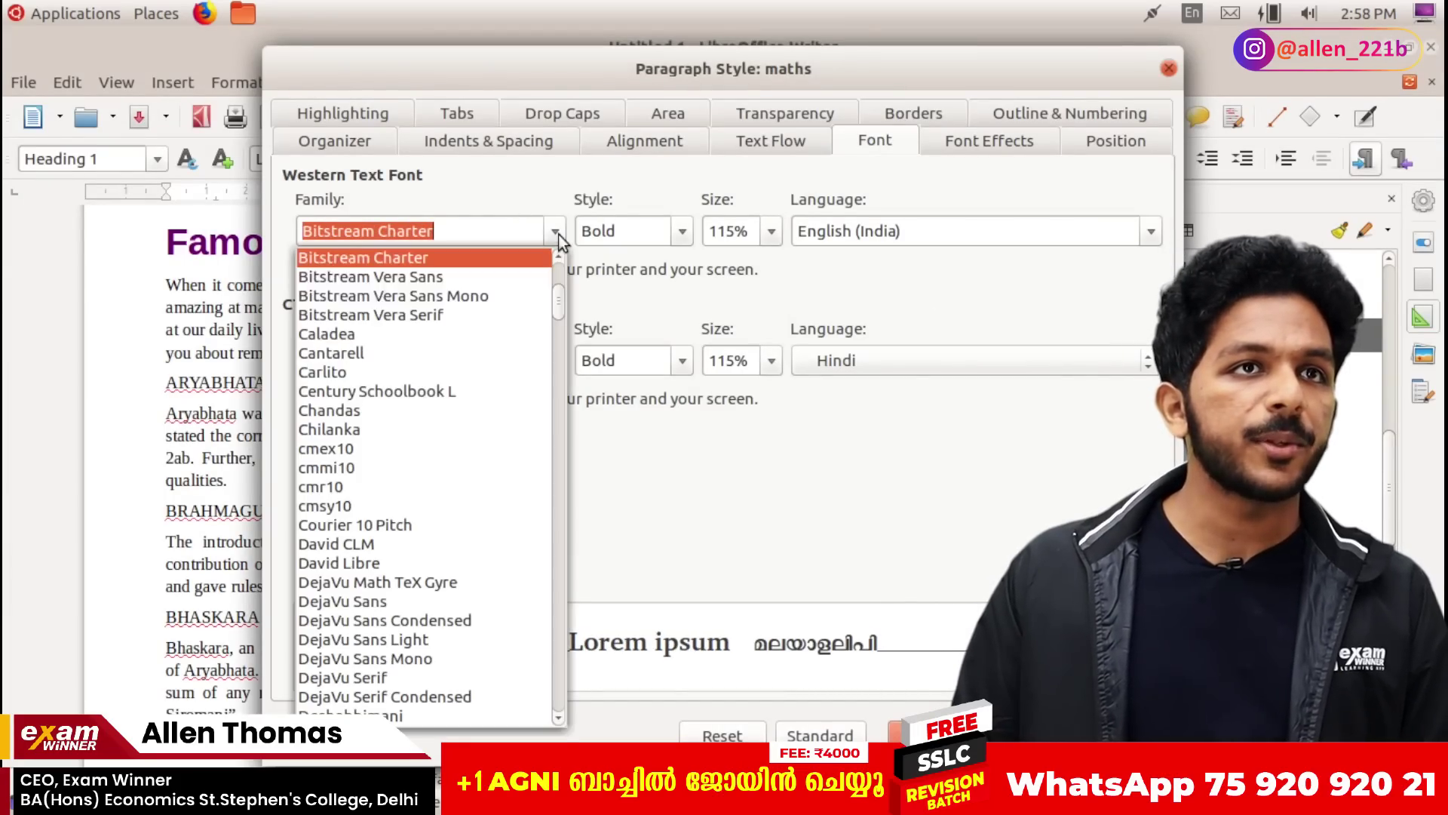
click(533, 296)
Step: Look up the required font size in the PDF's Activity 1 and set the maths style's Western font size to 120%
key(alt+Tab)
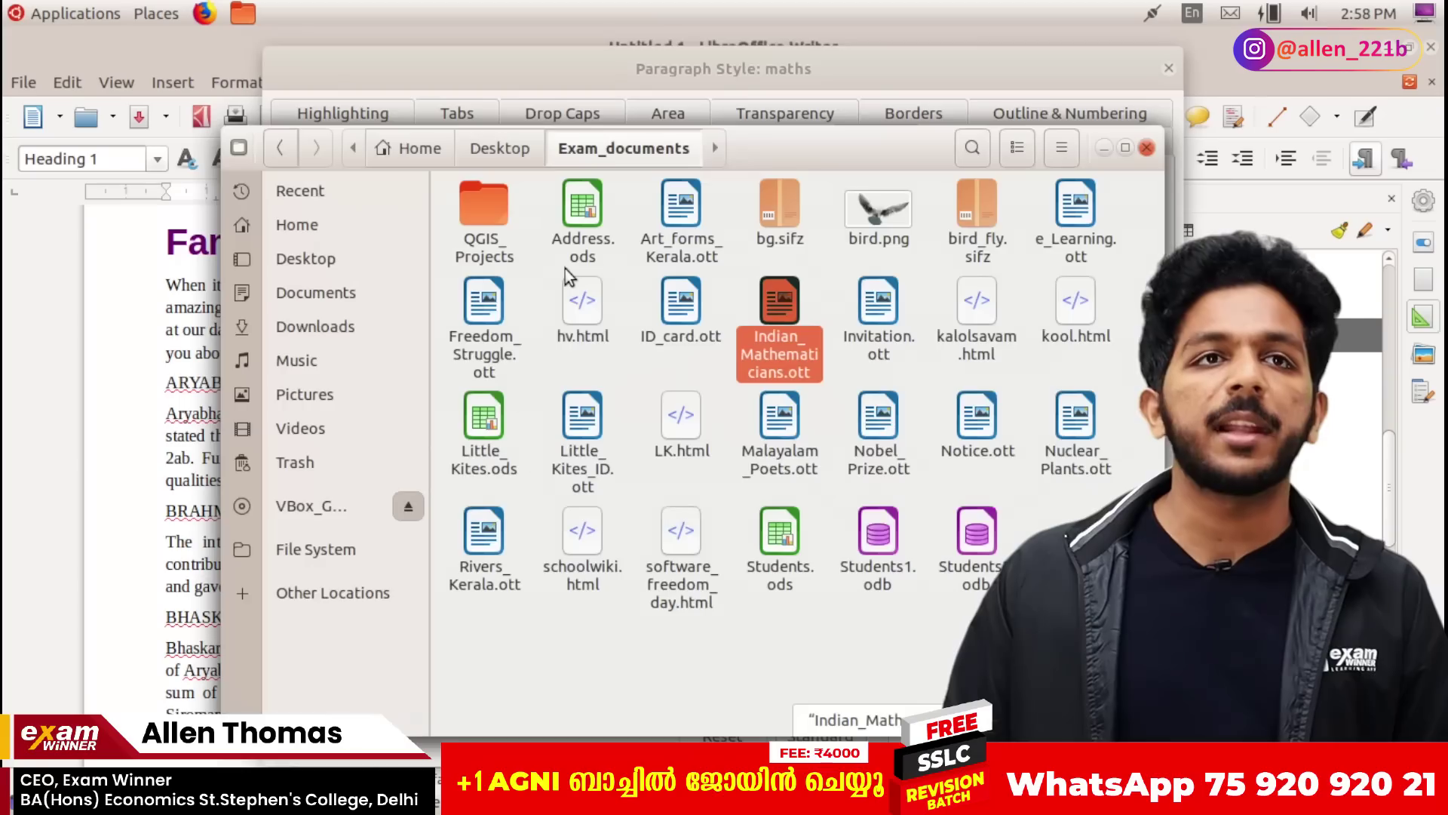
key(alt+Tab)
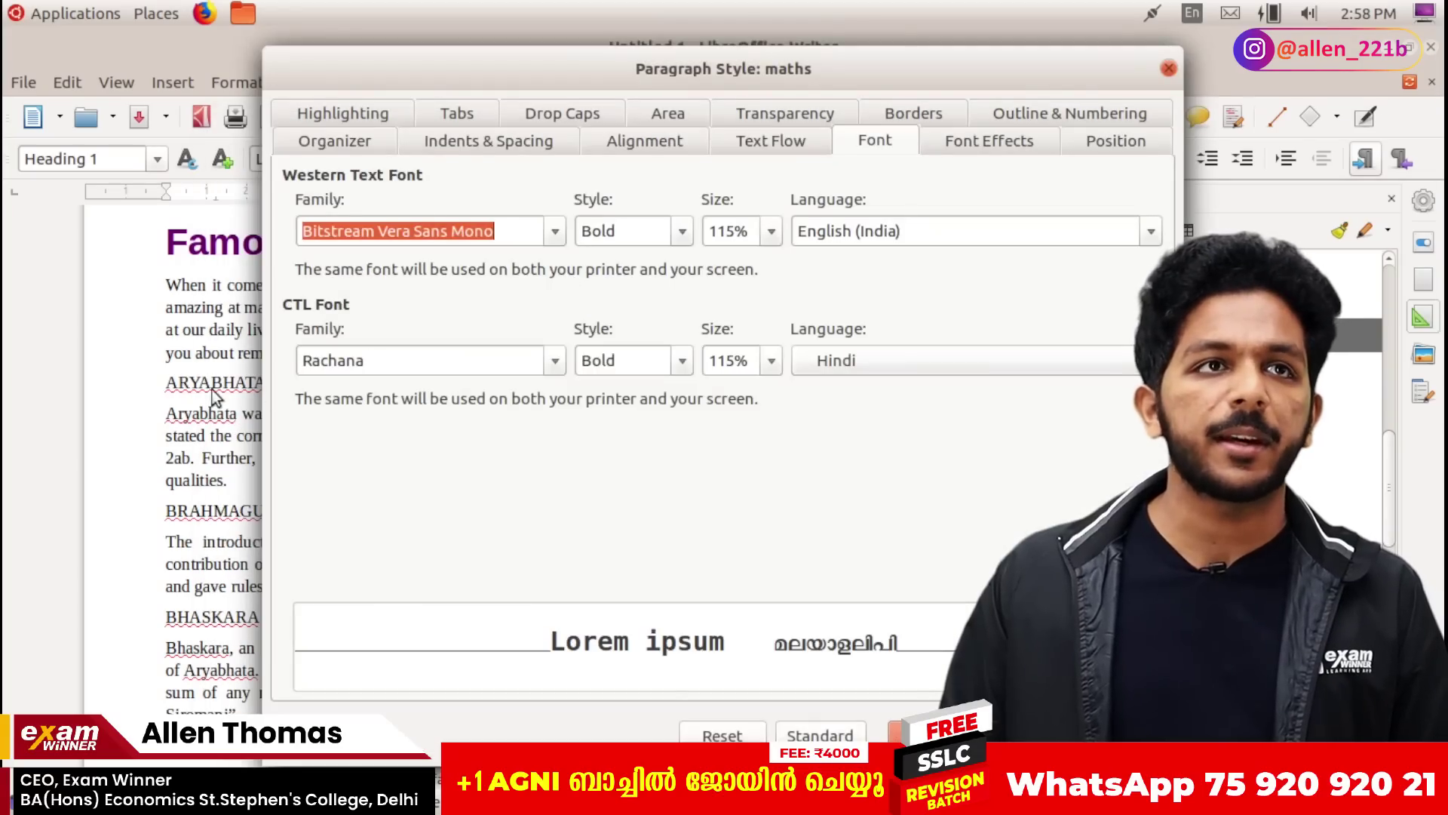
key(alt+Tab)
key(alt+Tab)
key(alt+Tab)
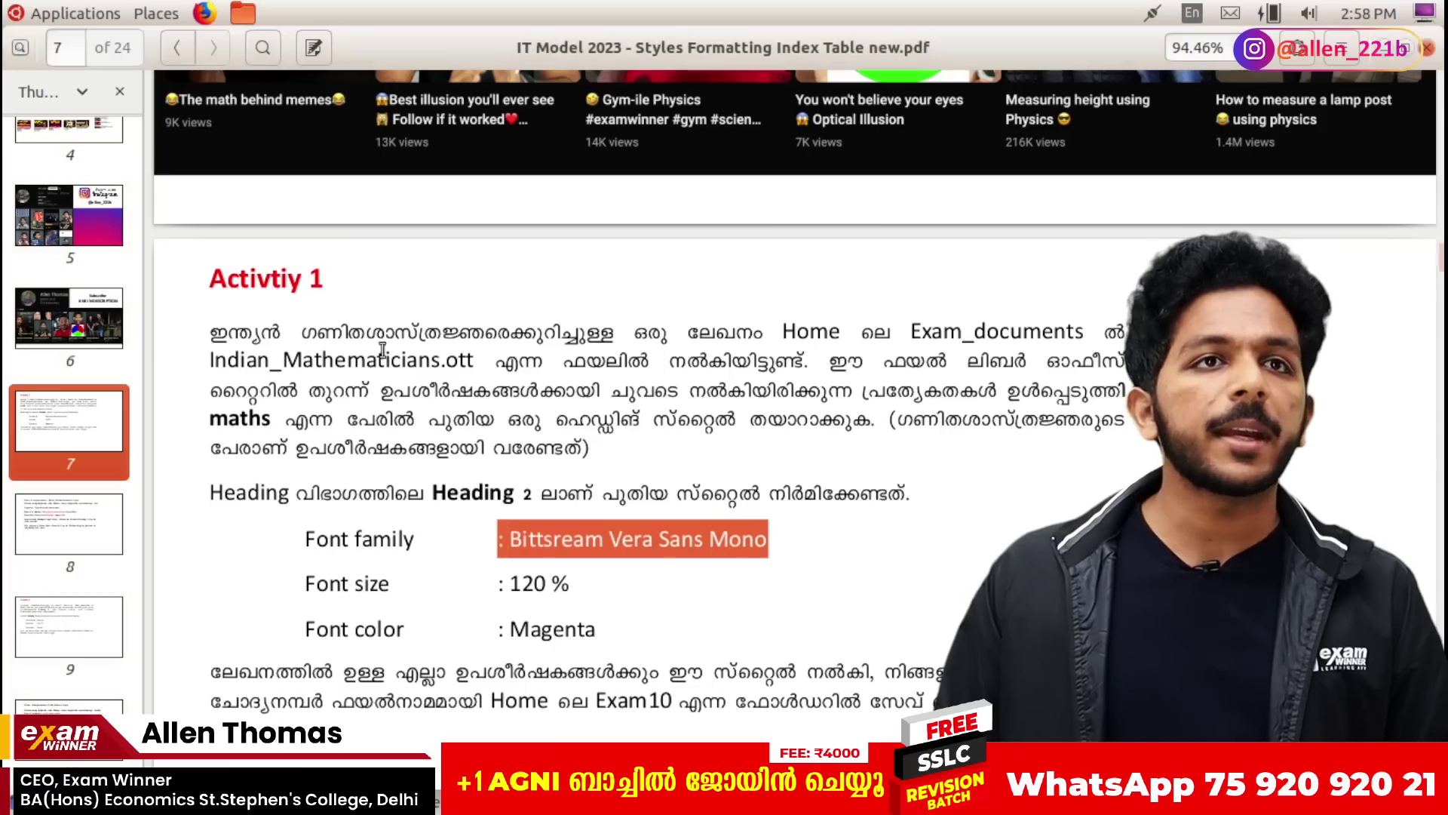
double_click(533, 589)
scroll(536, 588, down, 2)
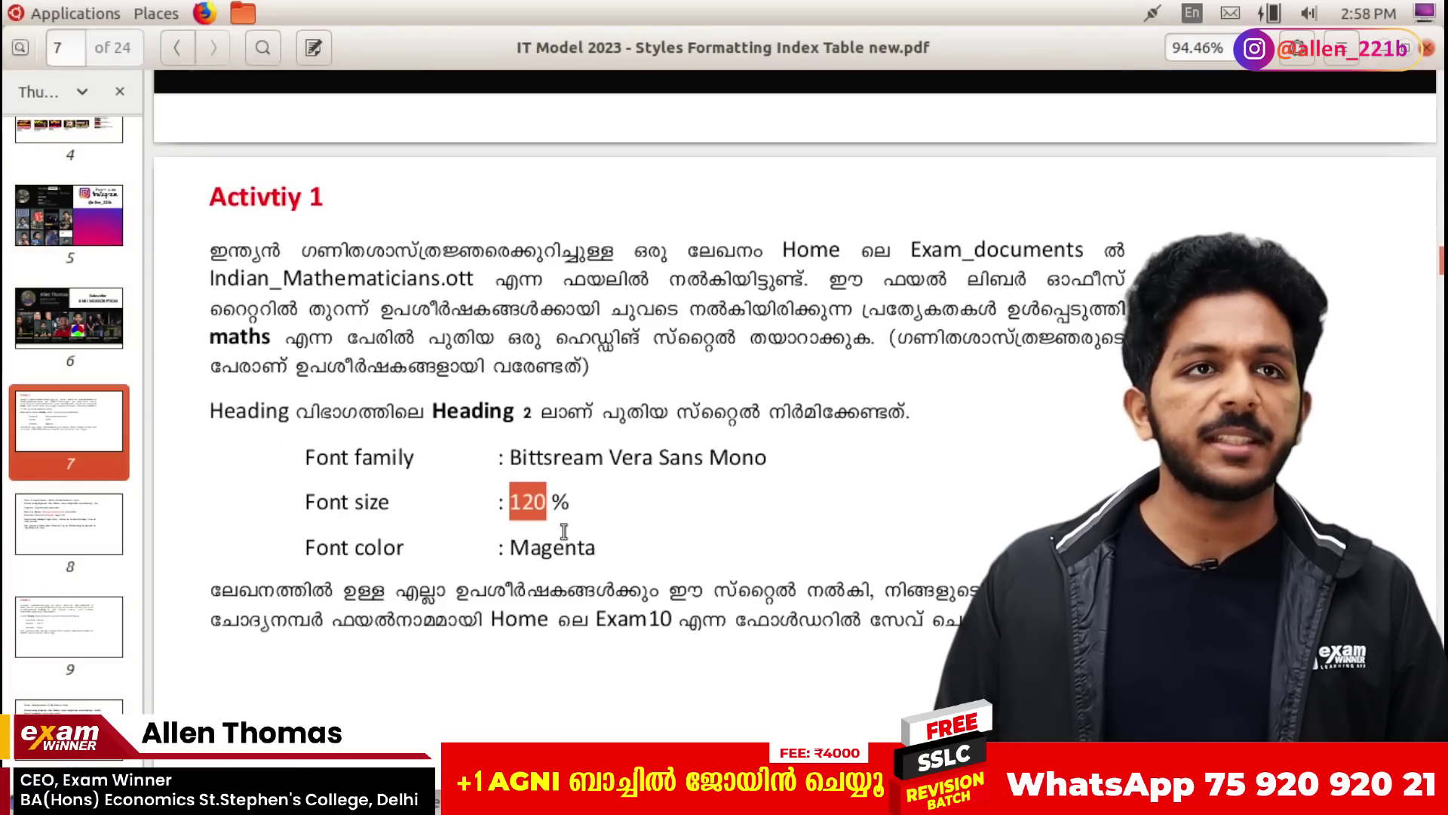
key(alt+Tab)
key(alt+Tab)
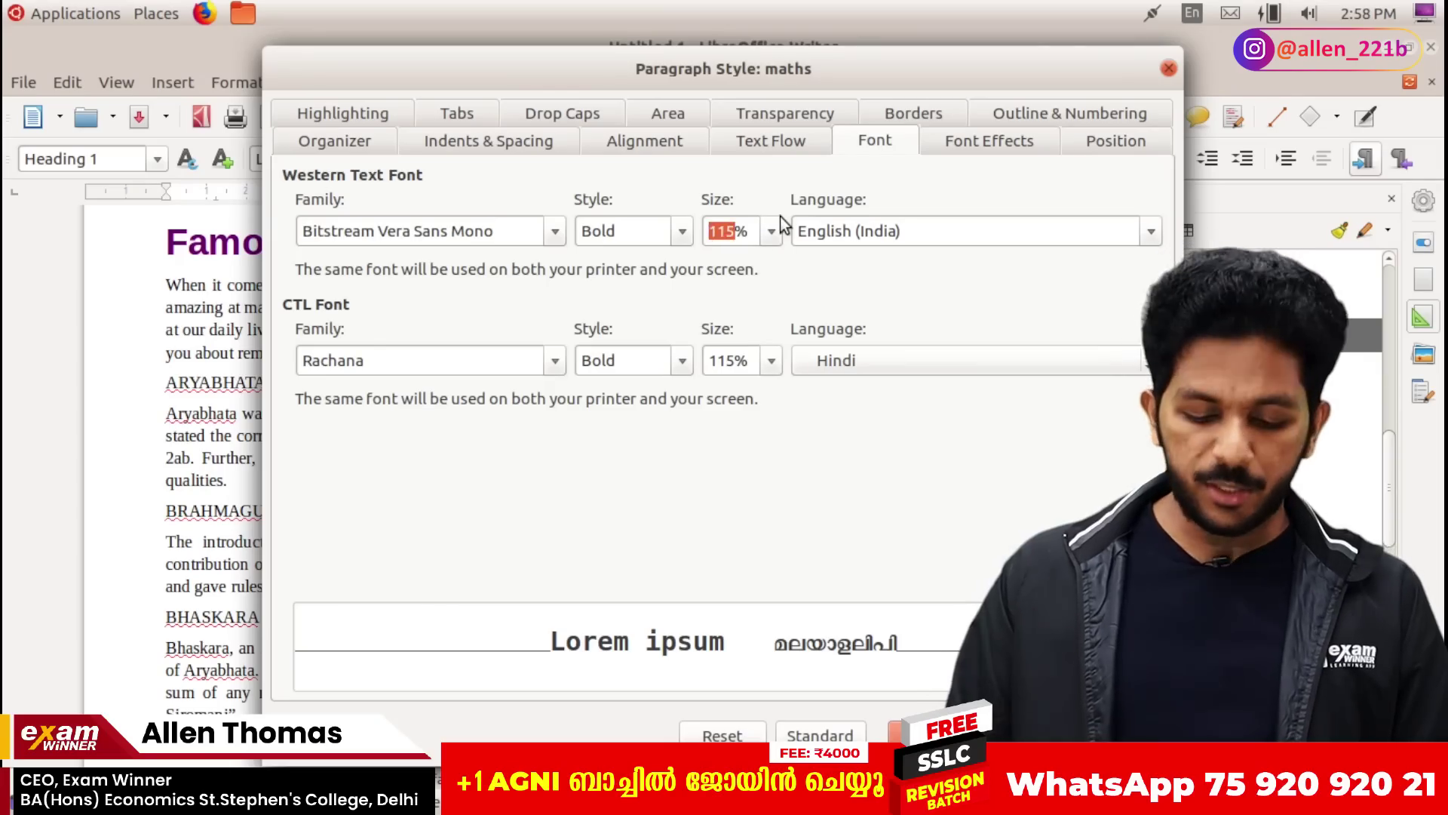
text(120)
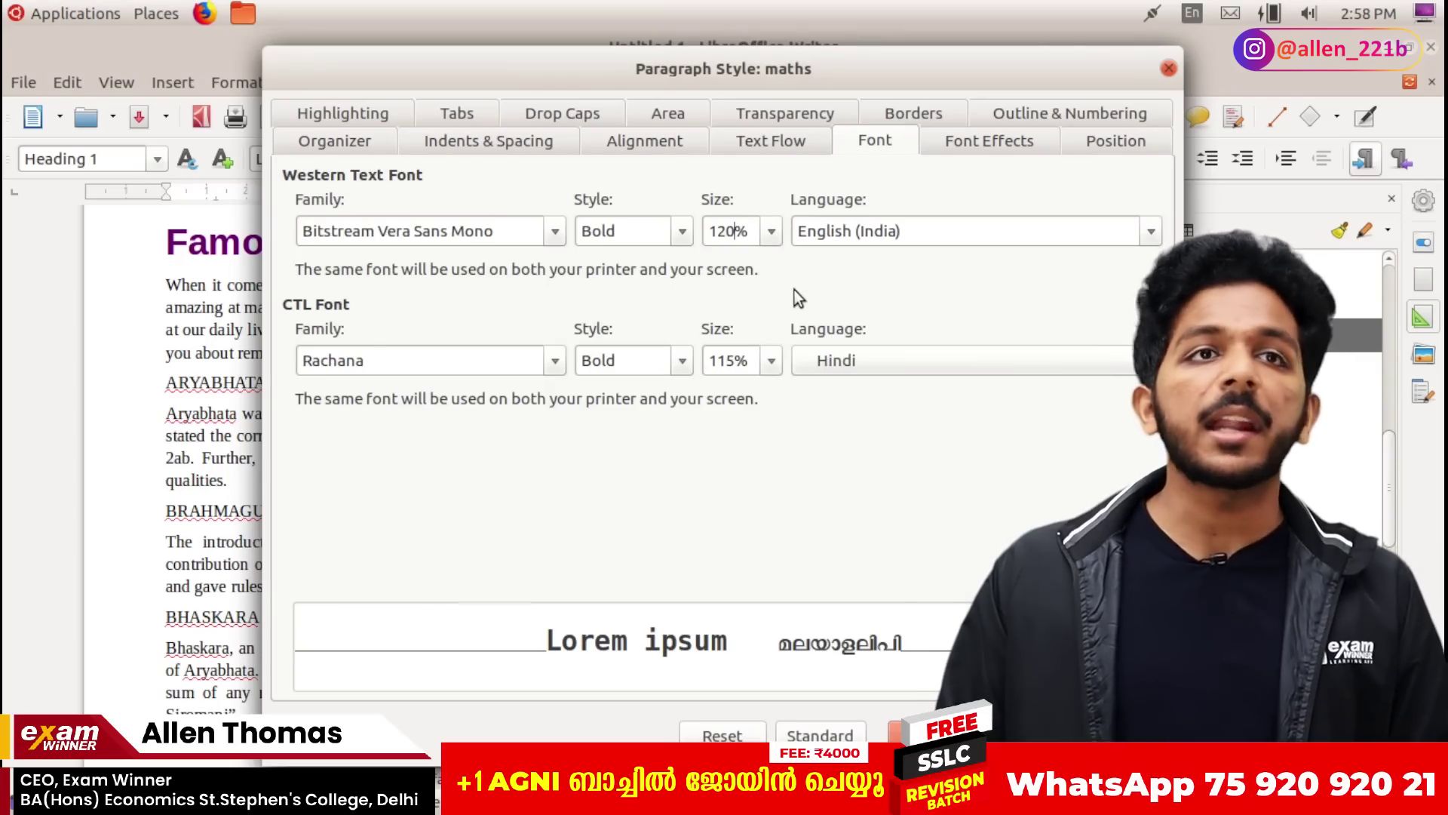
Step: Set the maths style's font color to Magenta and save the style changes
click(990, 141)
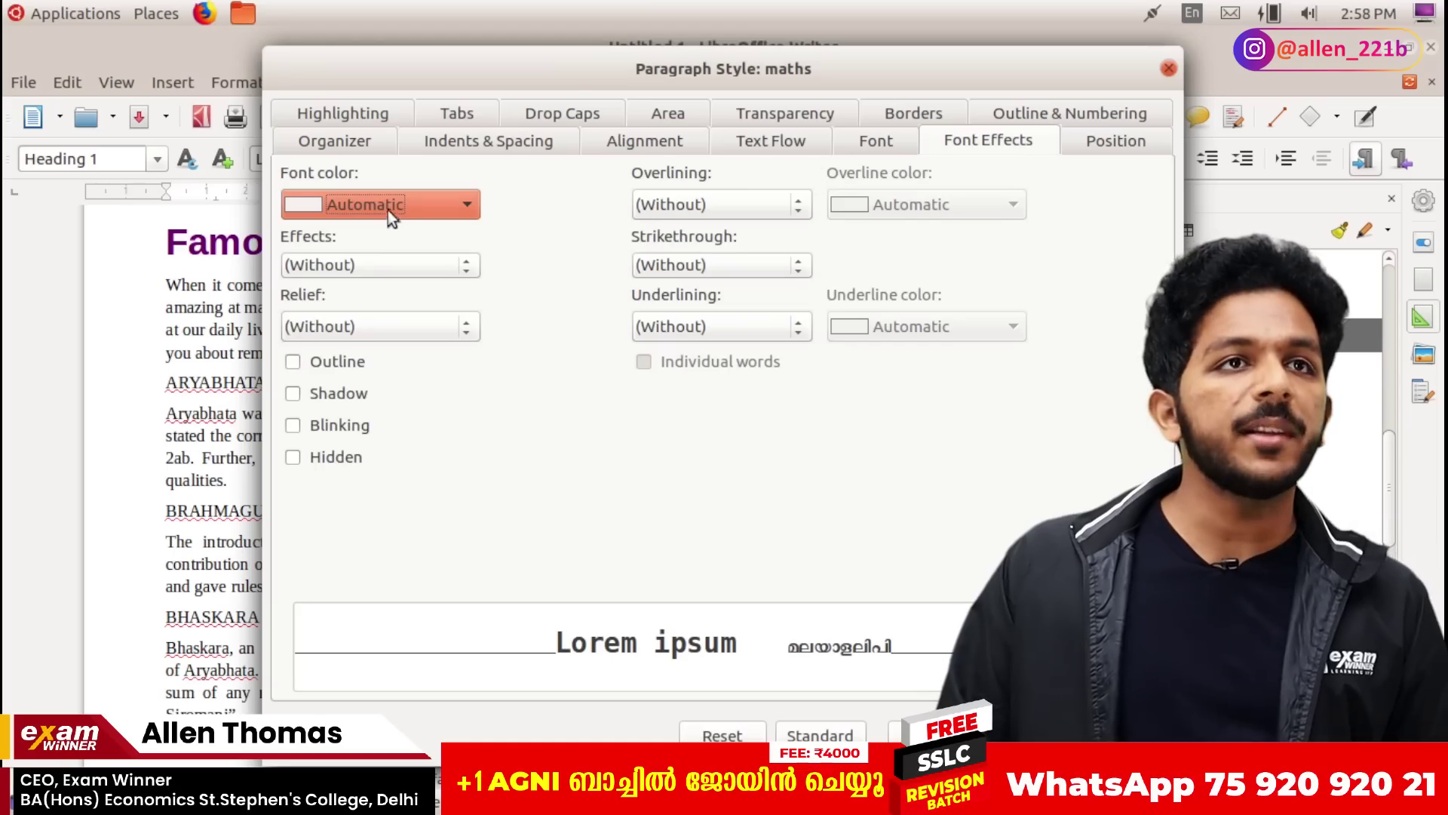
click(391, 204)
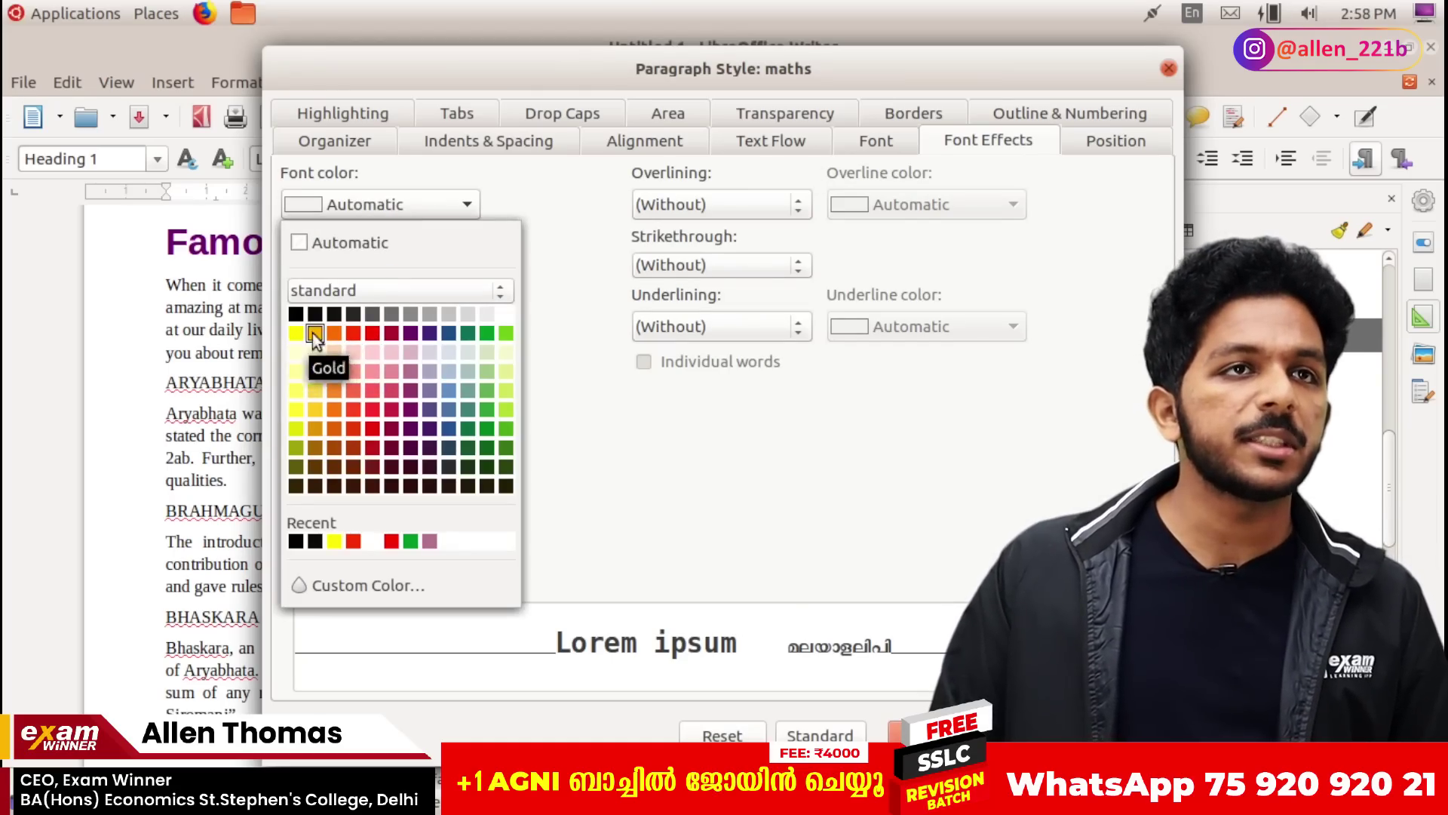
click(391, 334)
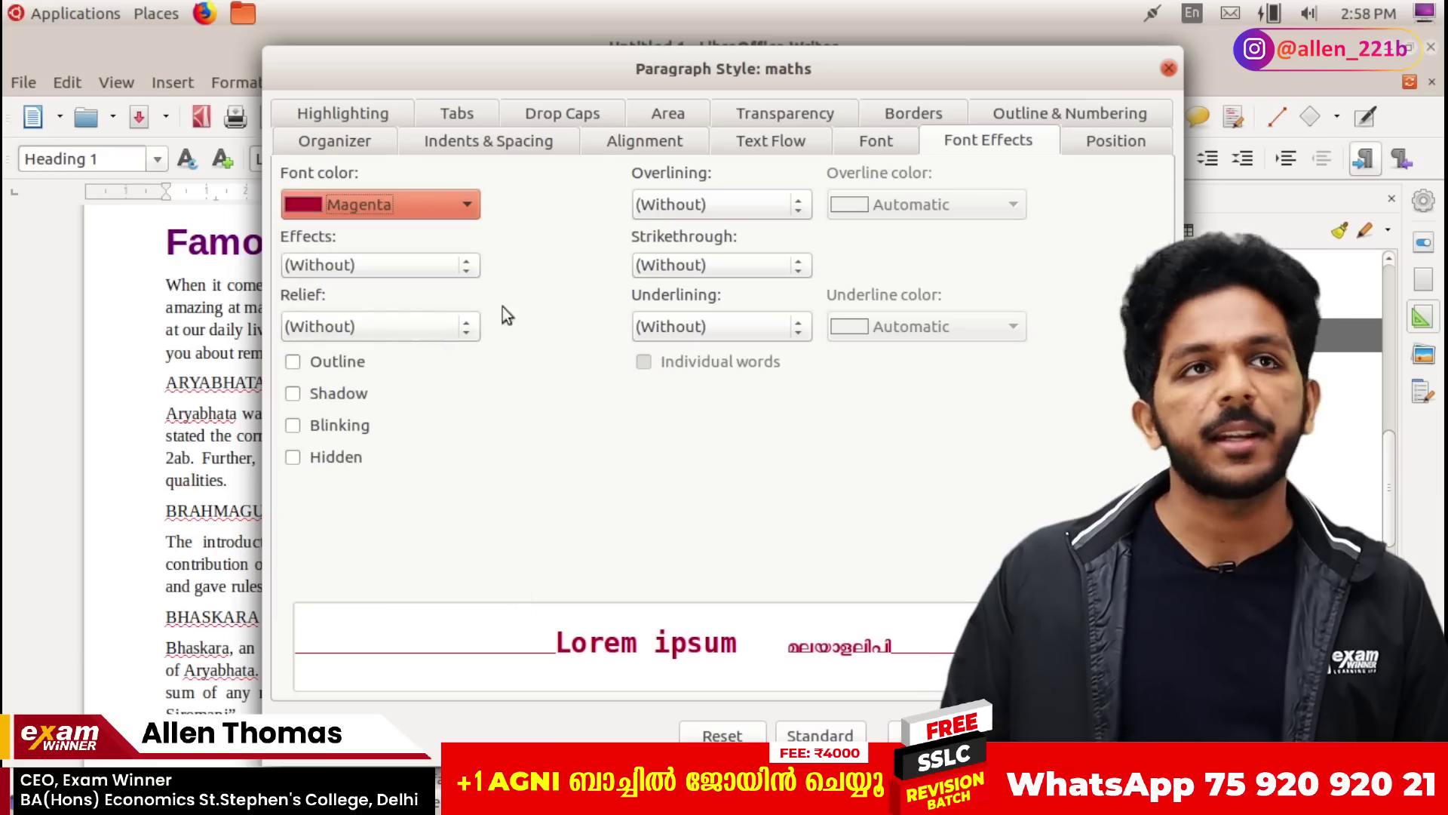
click(935, 736)
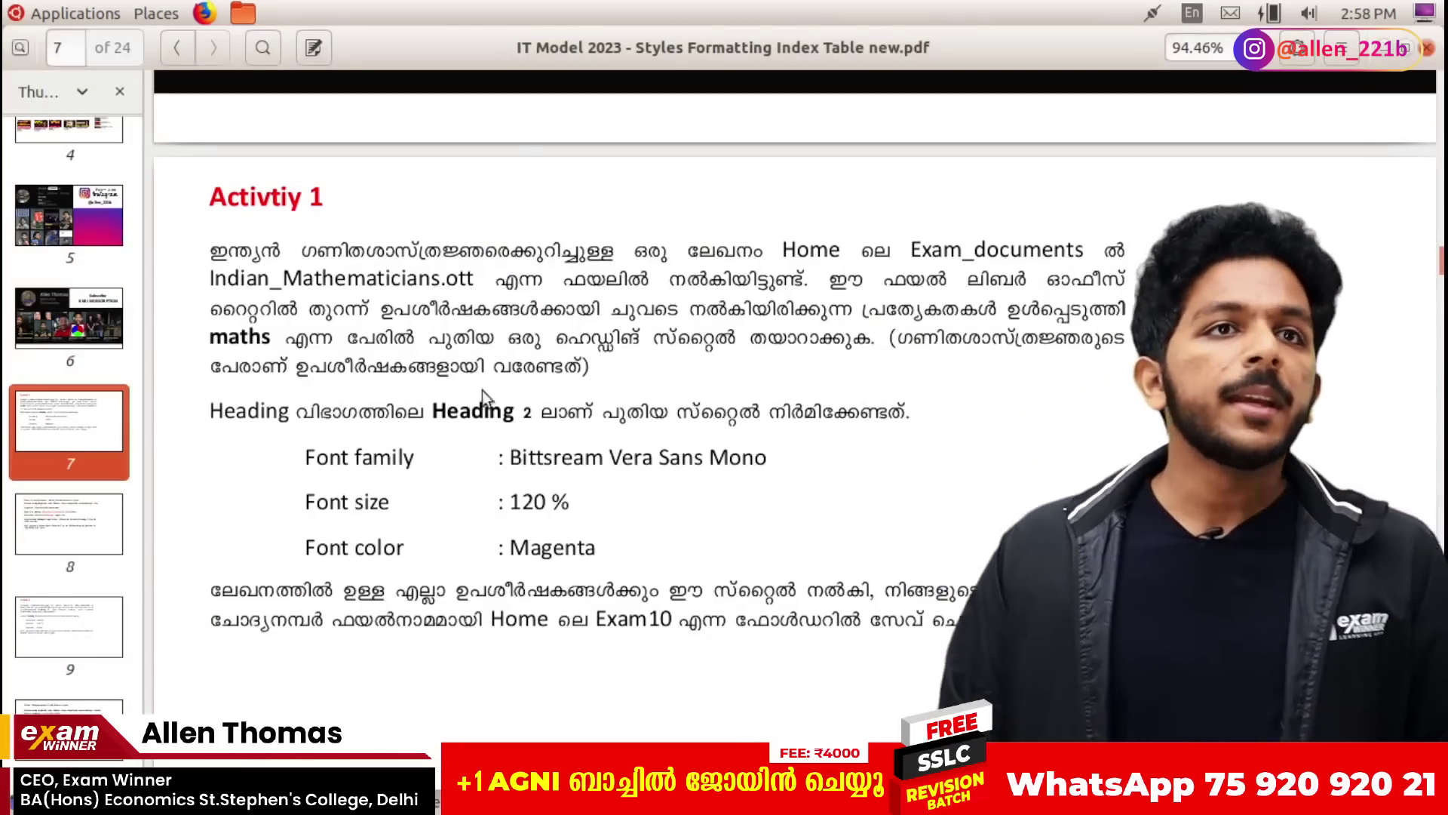
Step: Read the solution notes on page 8 of the PDF for the font settings and how to apply the style to subheadings
scroll(520, 370, down, 6)
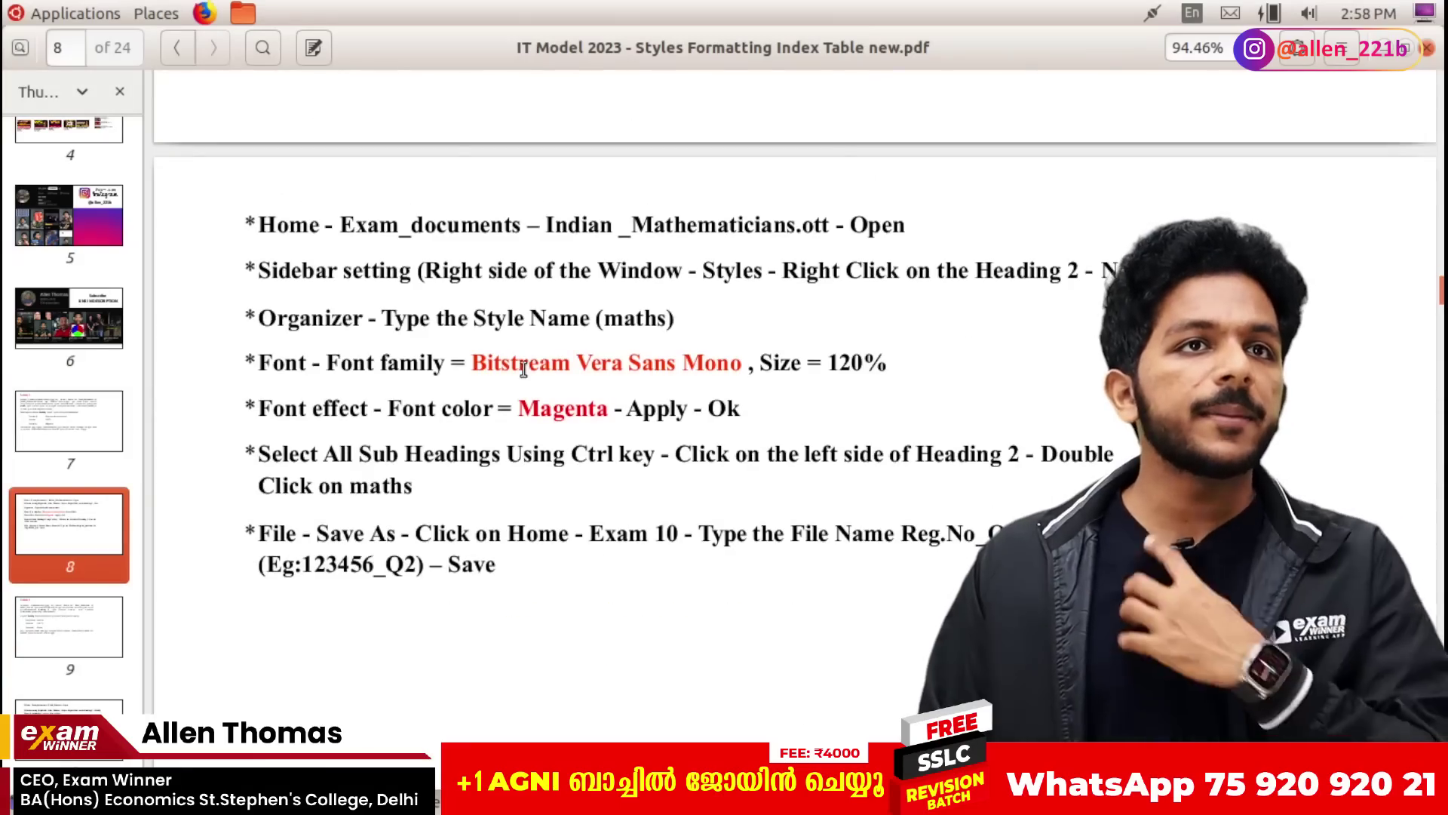
drag(453, 363, 743, 366)
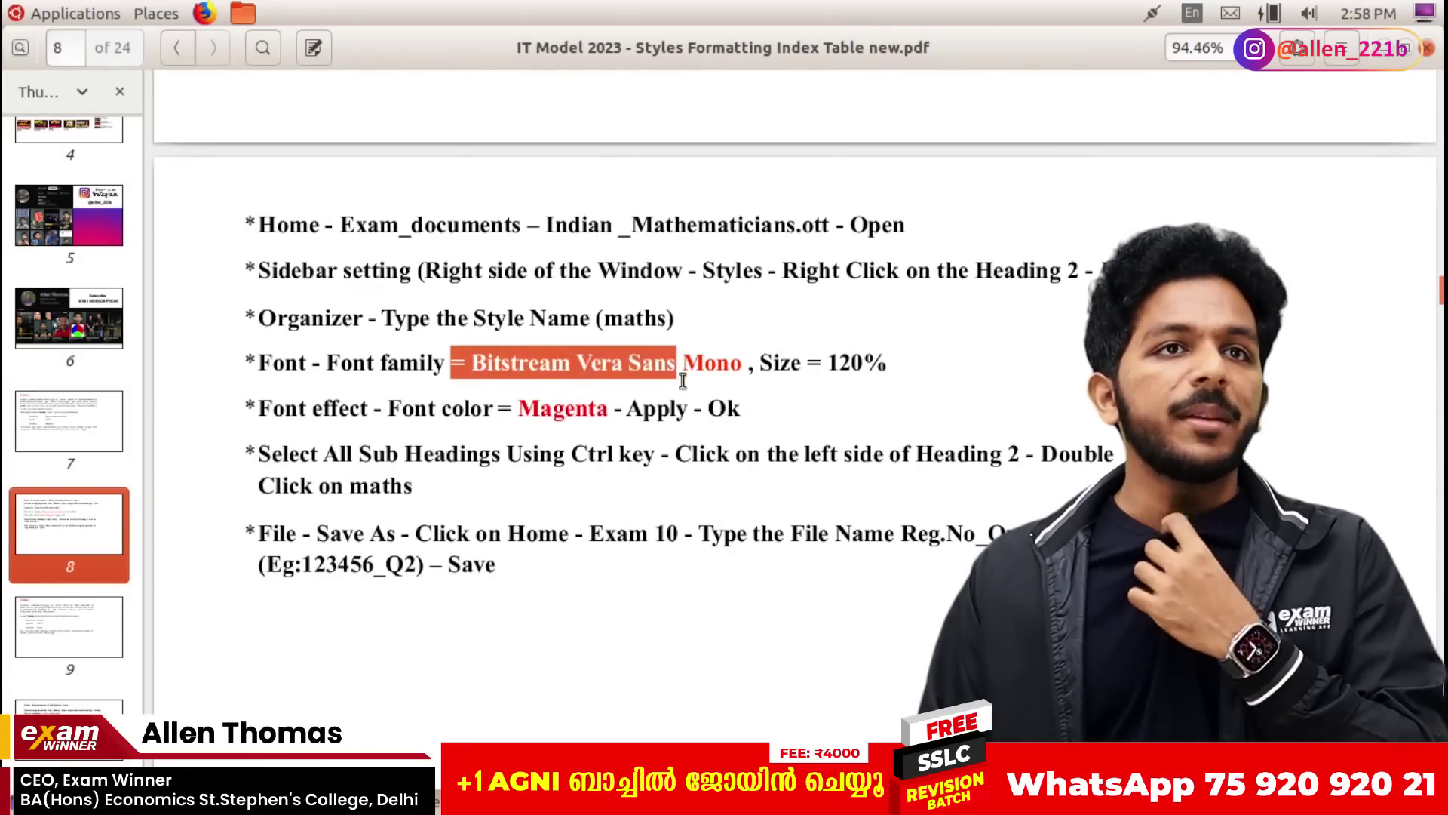
click(578, 427)
drag(317, 455, 588, 455)
drag(583, 509, 695, 455)
click(695, 454)
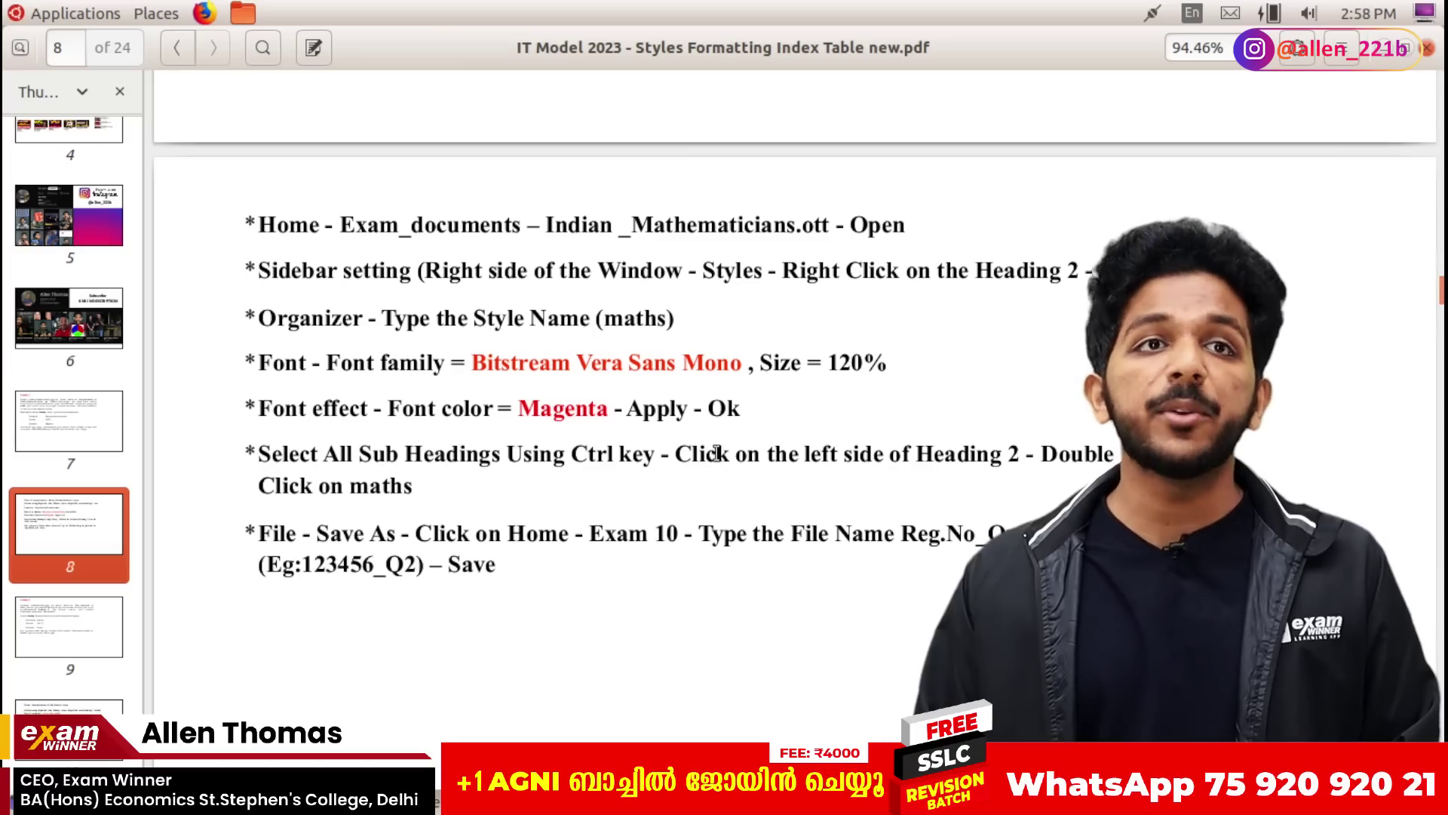
Step: Select all the mathematician-name subheadings in the article together, from ARYABHATA through SATYENDRA NATH BOSE
triple_click(352, 477)
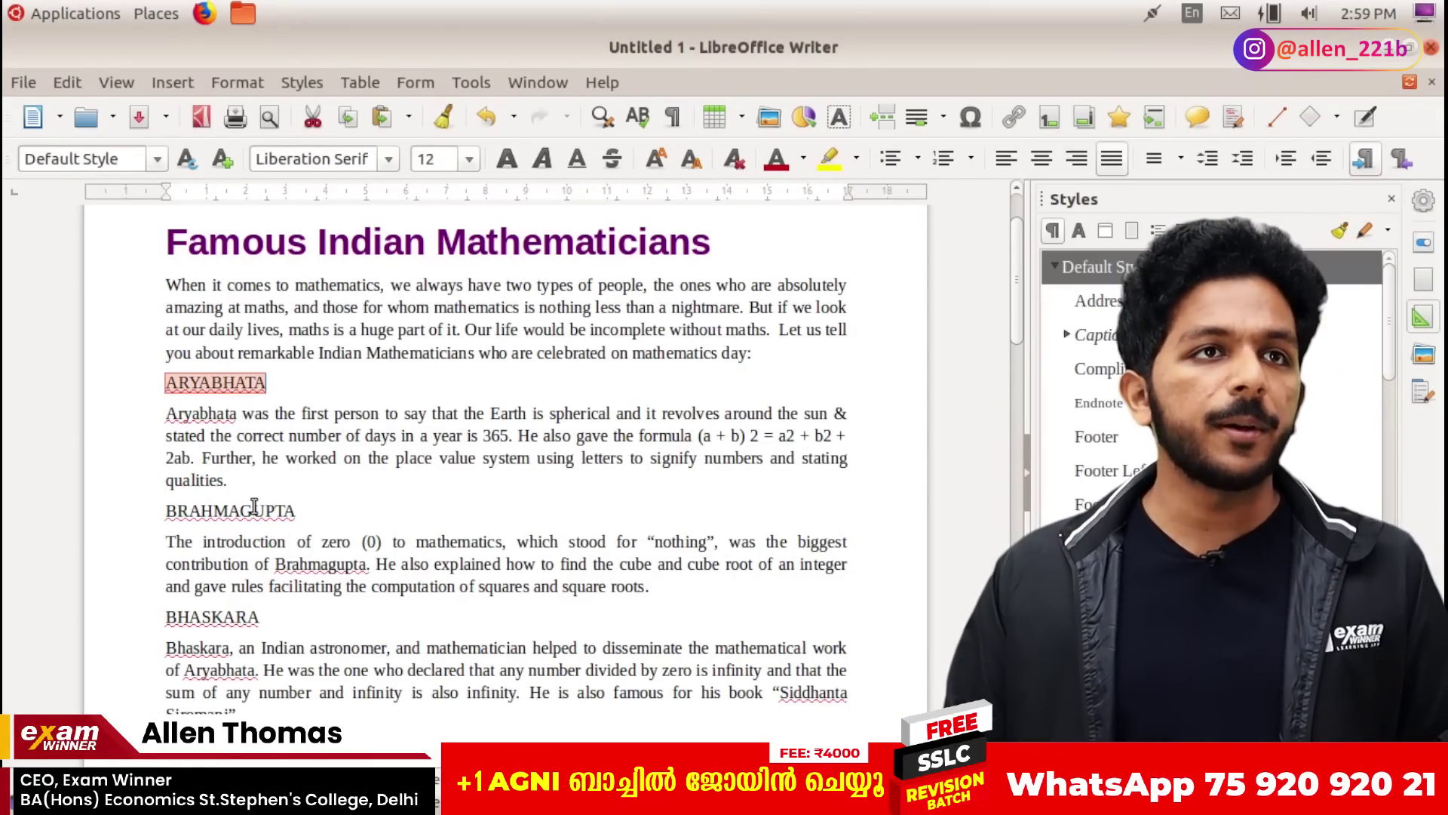
scroll(257, 504, down, 3)
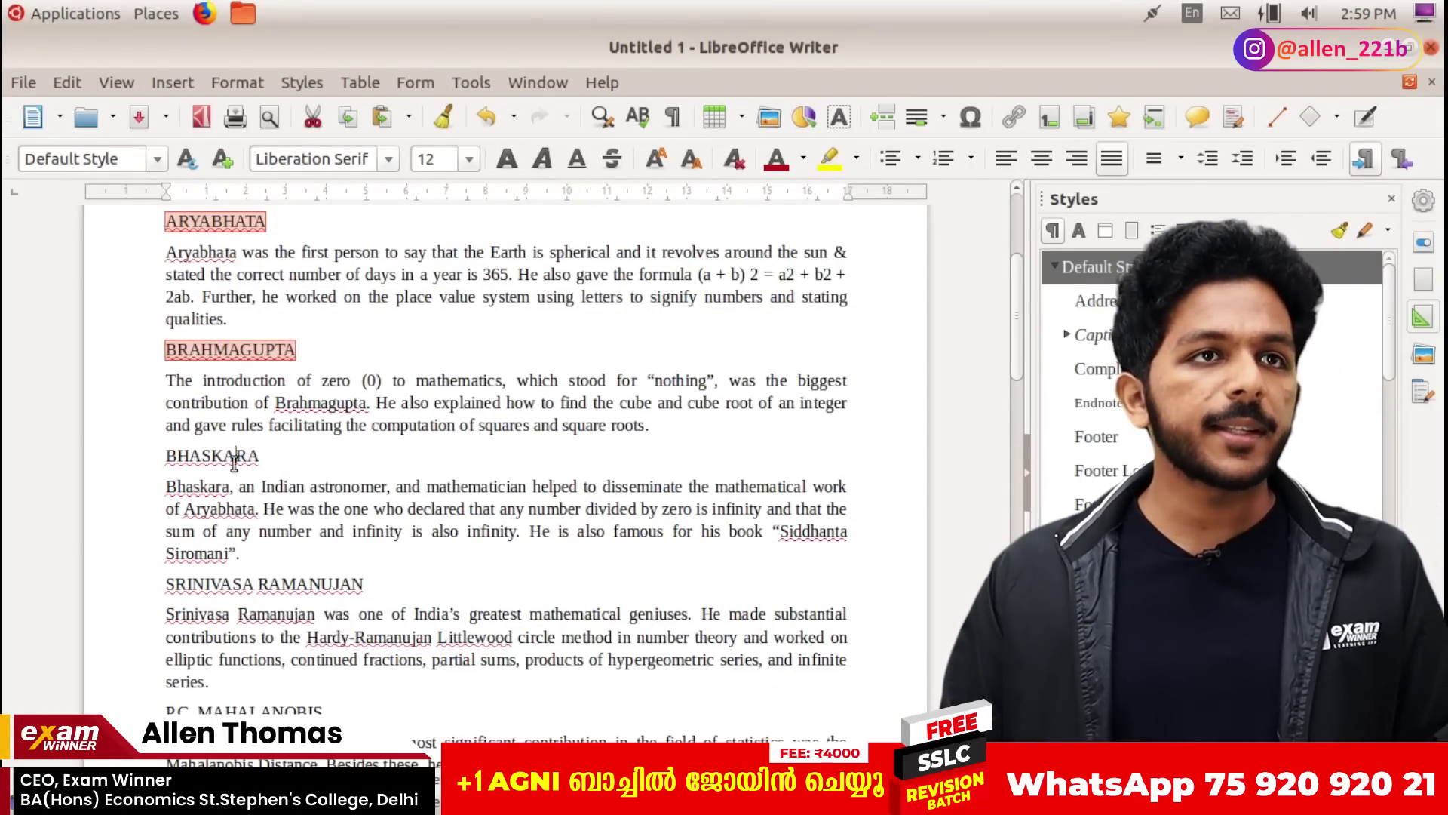
scroll(234, 463, down, 2)
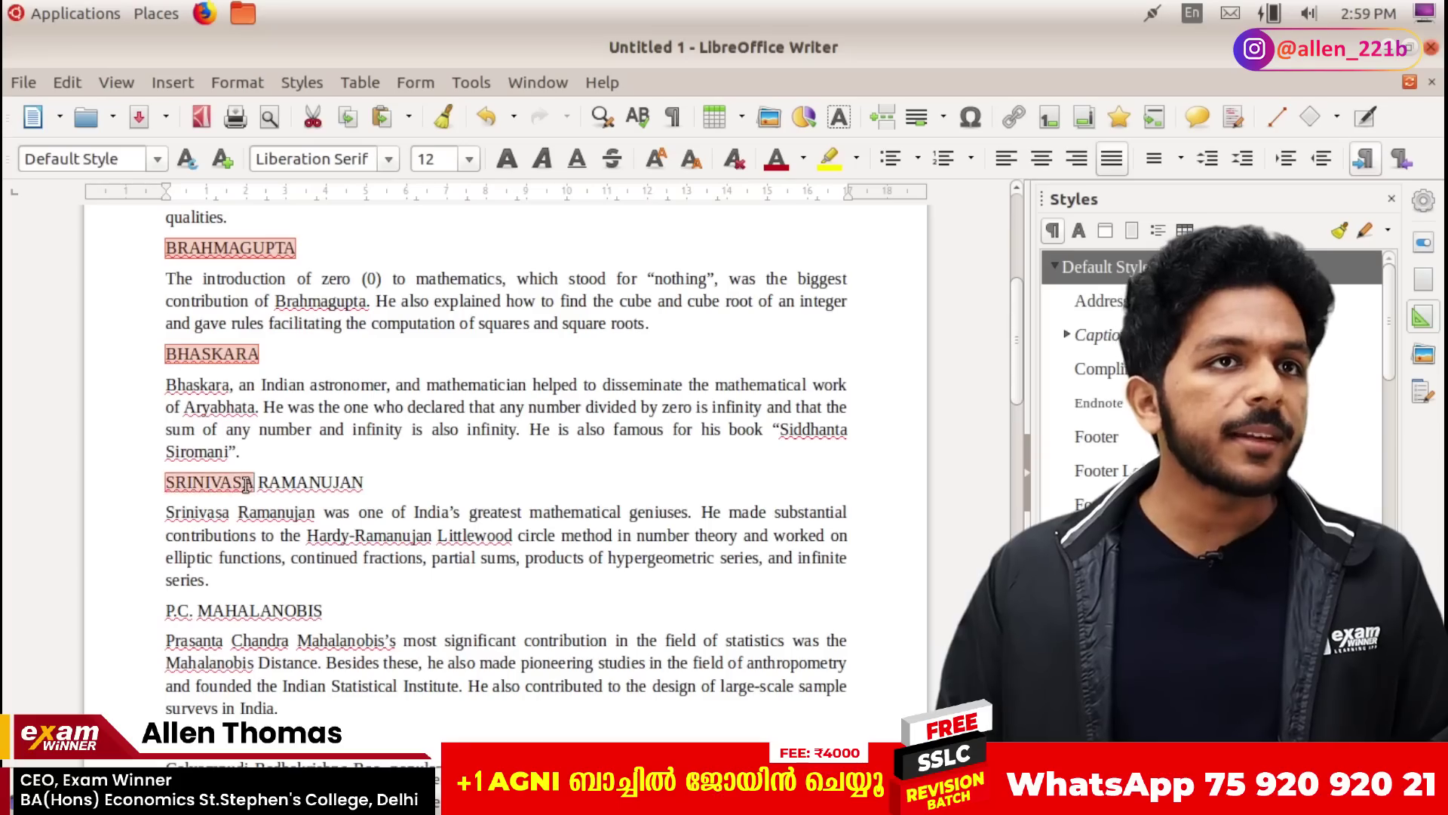
triple_click(245, 484)
scroll(245, 498, down, 3)
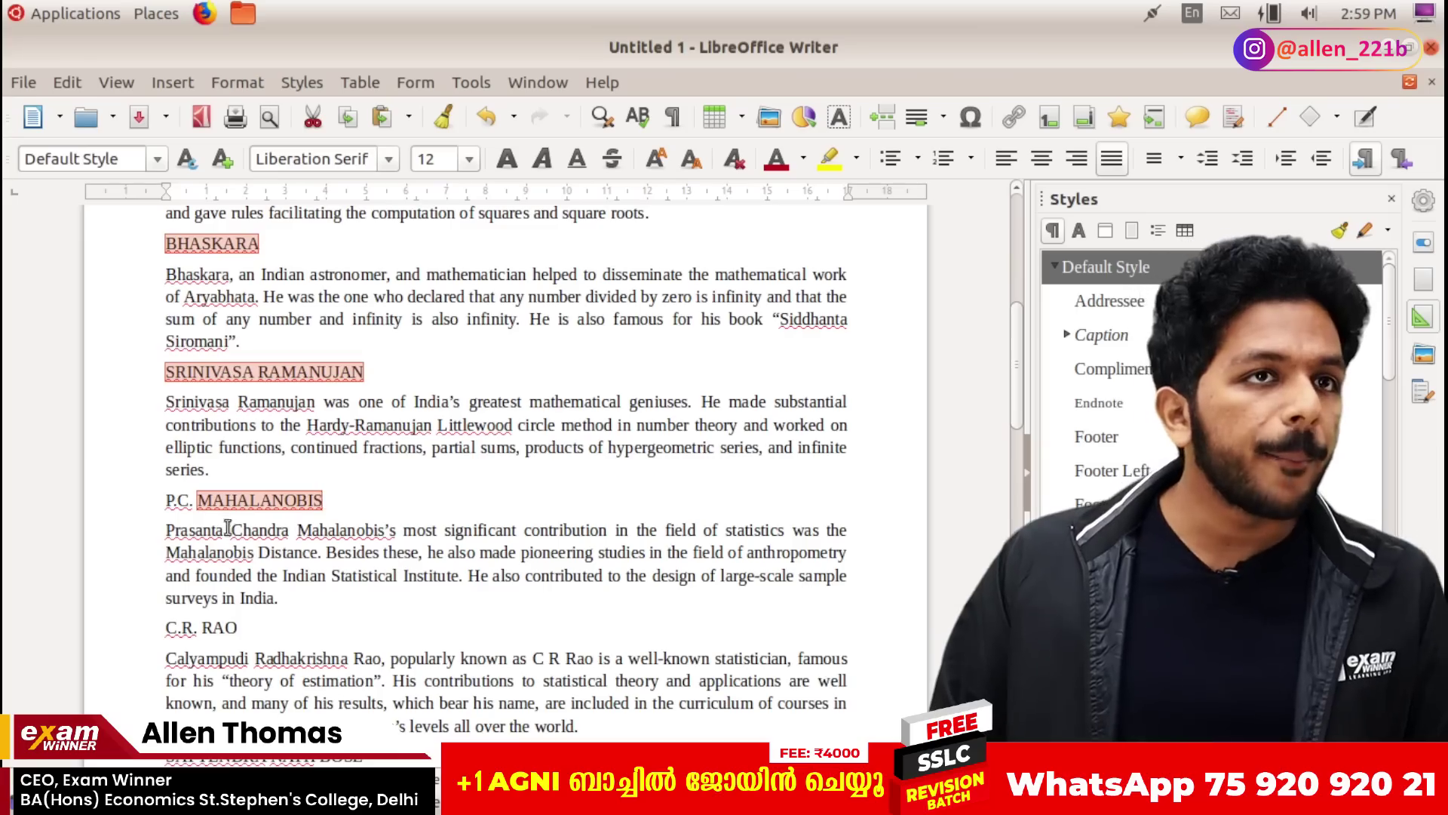
ctrl+double_click(179, 501)
ctrl+double_click(218, 627)
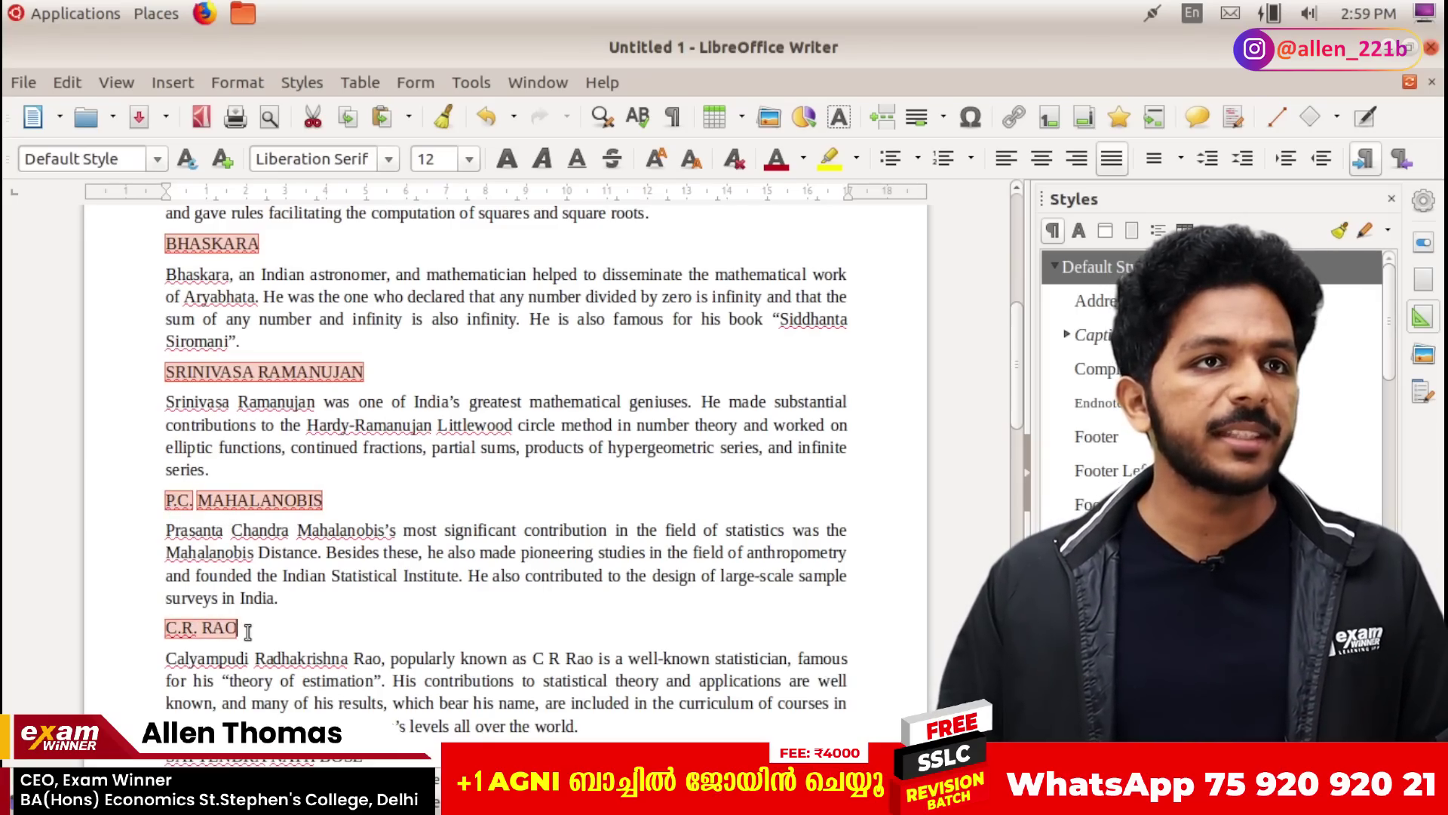
scroll(247, 631, down, 4)
drag(142, 599, 319, 596)
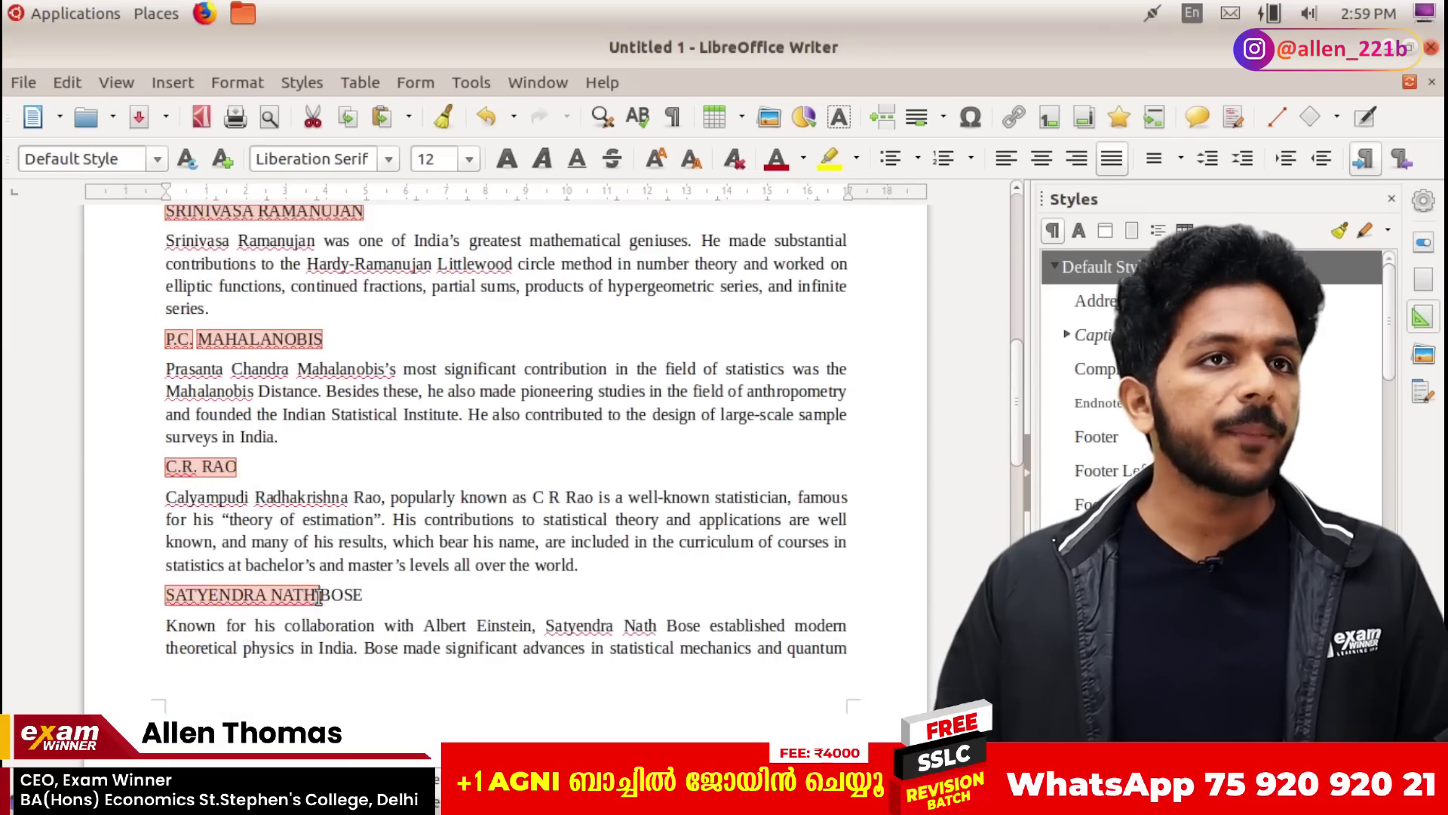
scroll(378, 598, down, 4)
ctrl+scroll(369, 599, down, 2)
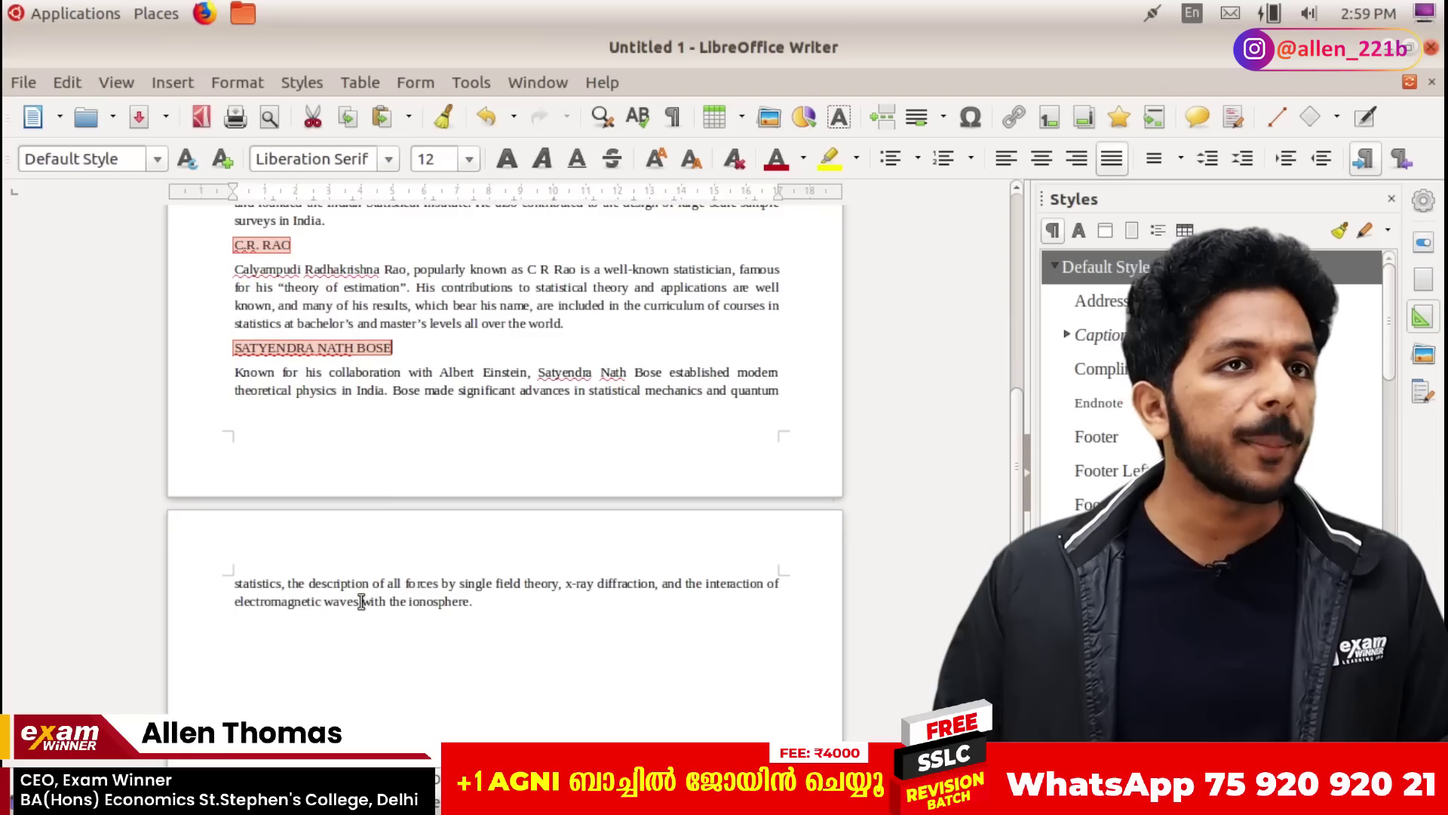
Step: Apply the maths style under Heading 2 to the selected subheadings, then clear the selection and check the formatting through the article
scroll(361, 601, up, 10)
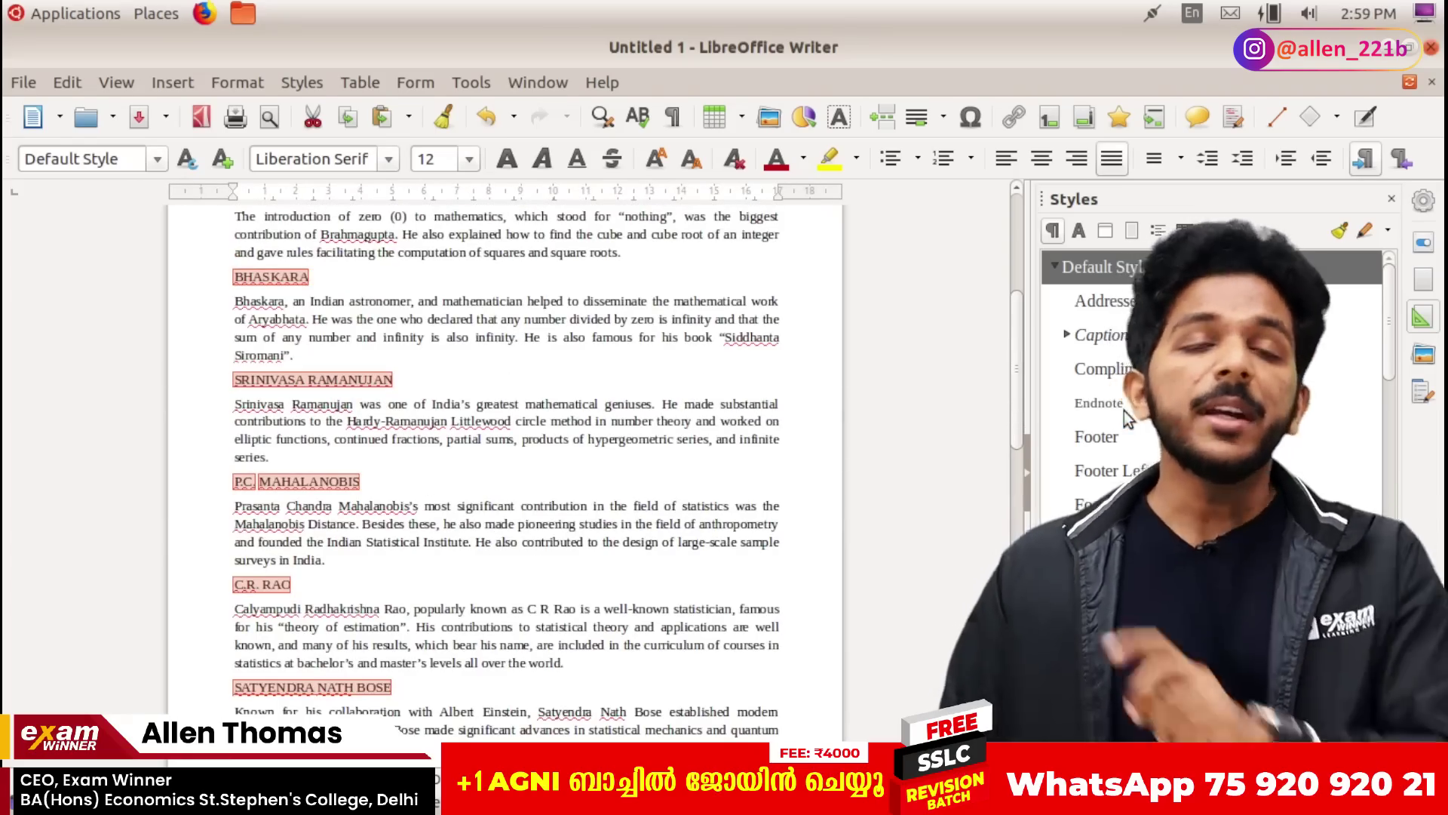
scroll(1124, 411, down, 6)
scroll(1125, 423, up, 5)
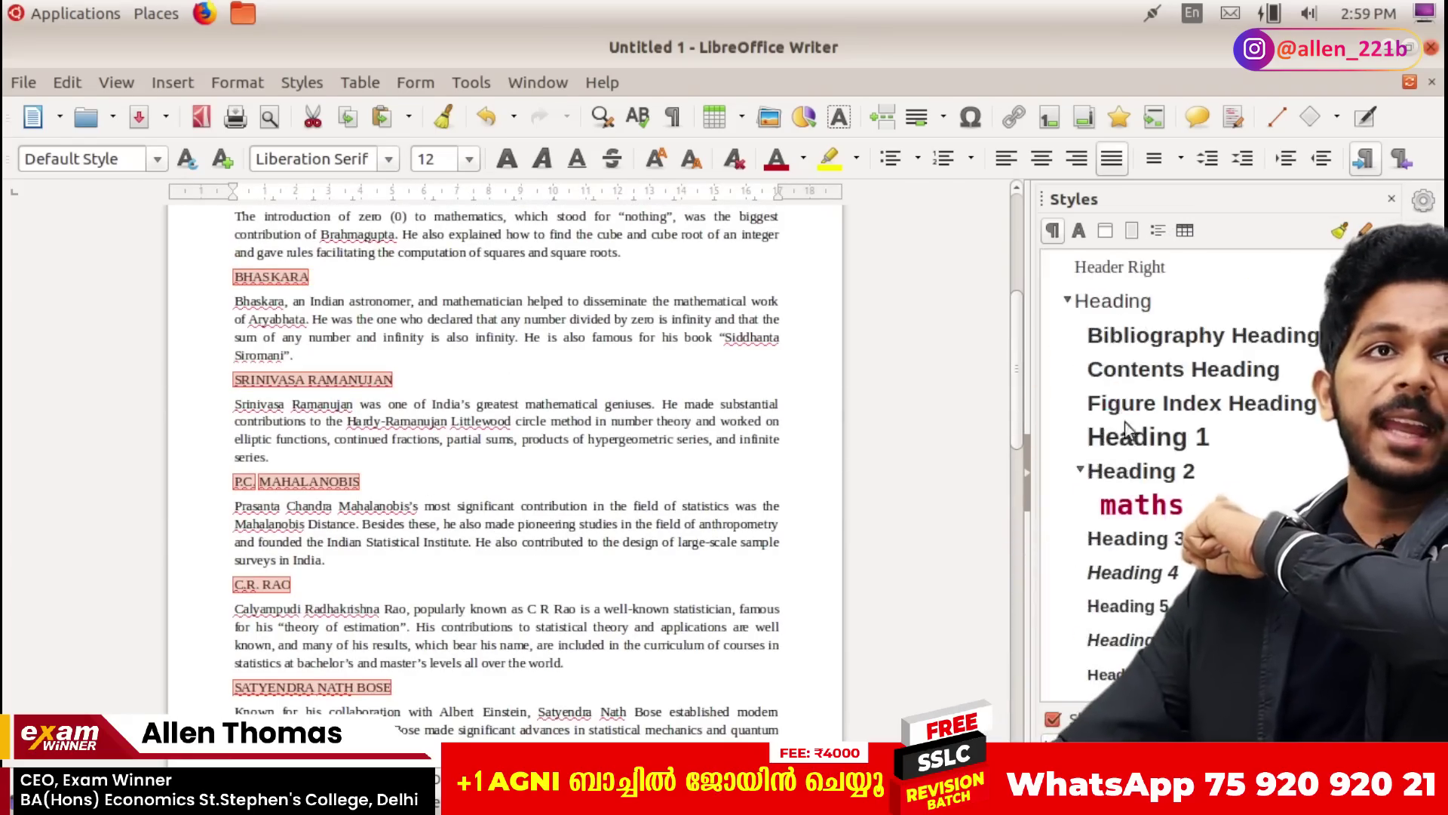
scroll(1101, 383, down, 1)
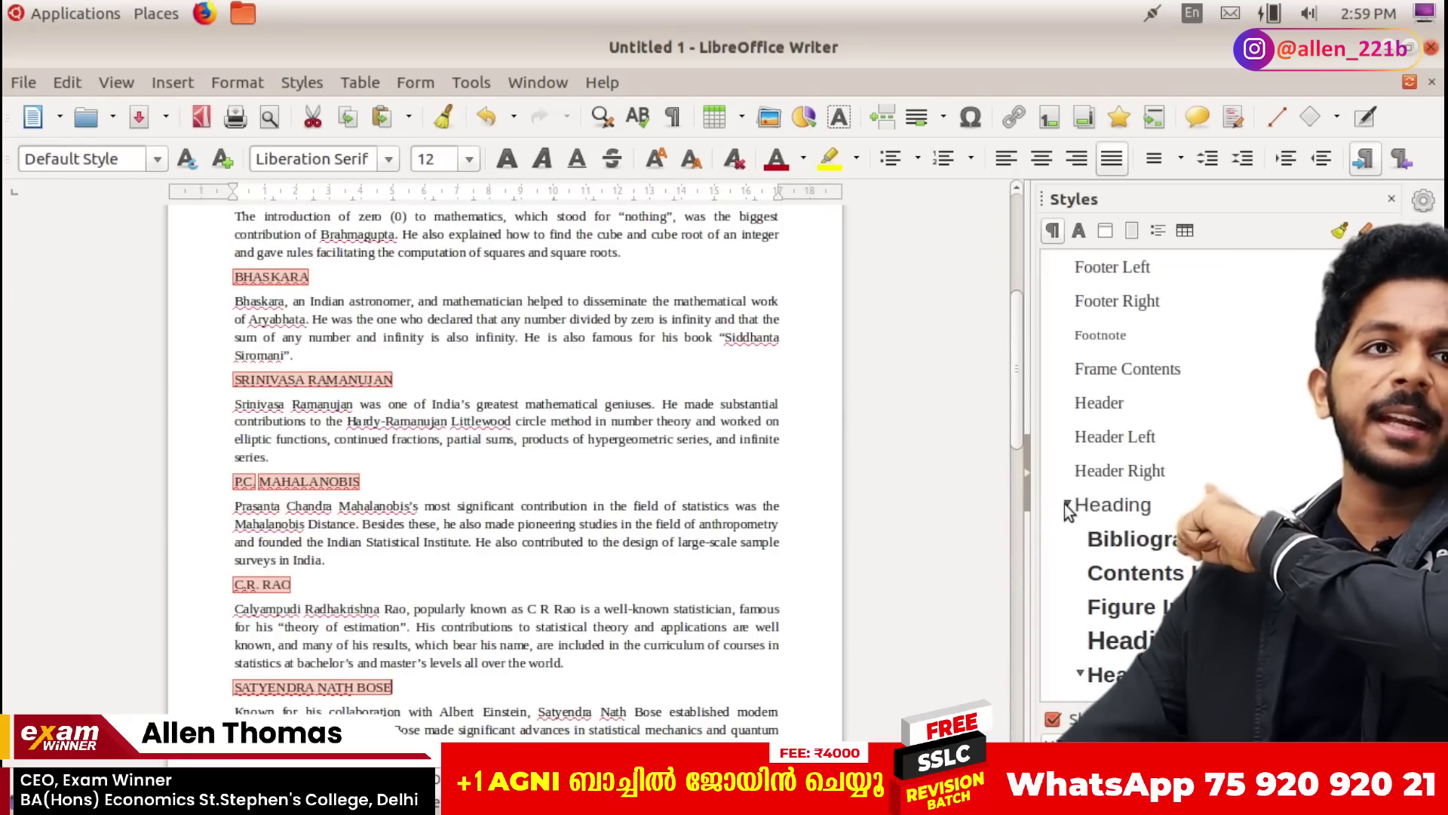
click(1066, 504)
click(1067, 503)
scroll(1067, 501, down, 3)
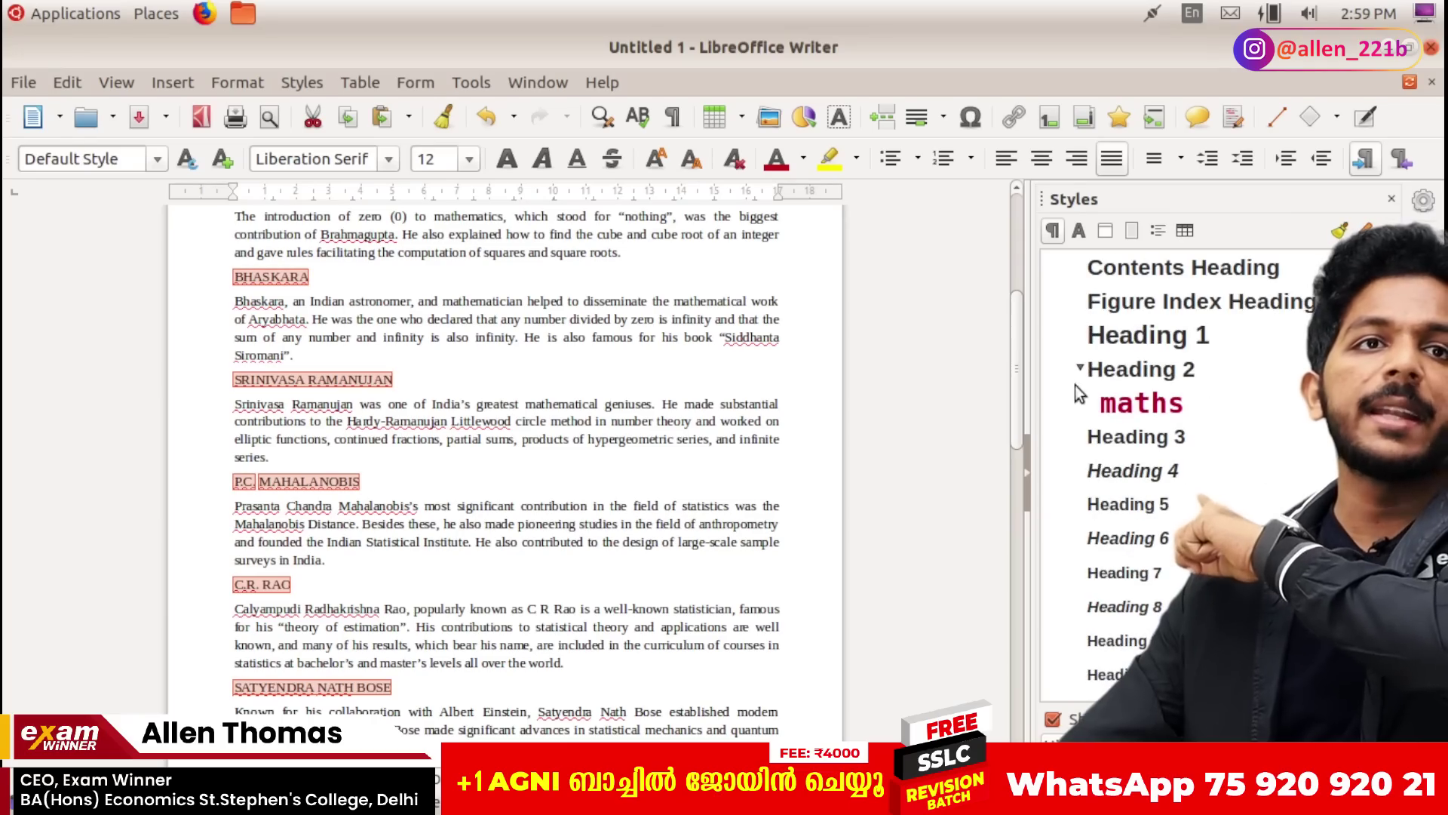
click(1080, 369)
double_click(1121, 407)
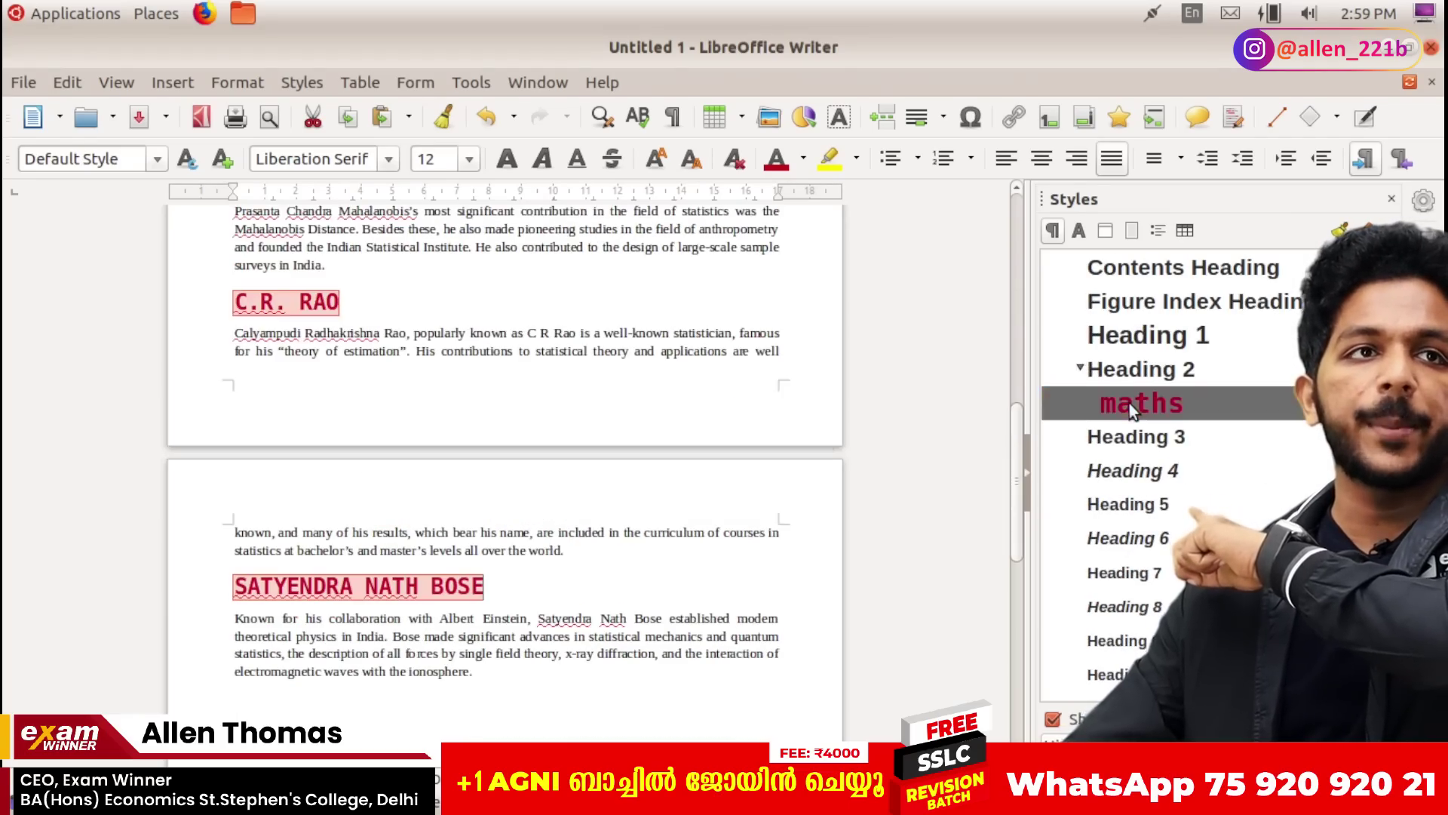
scroll(657, 527, up, 3)
click(615, 515)
scroll(615, 514, up, 5)
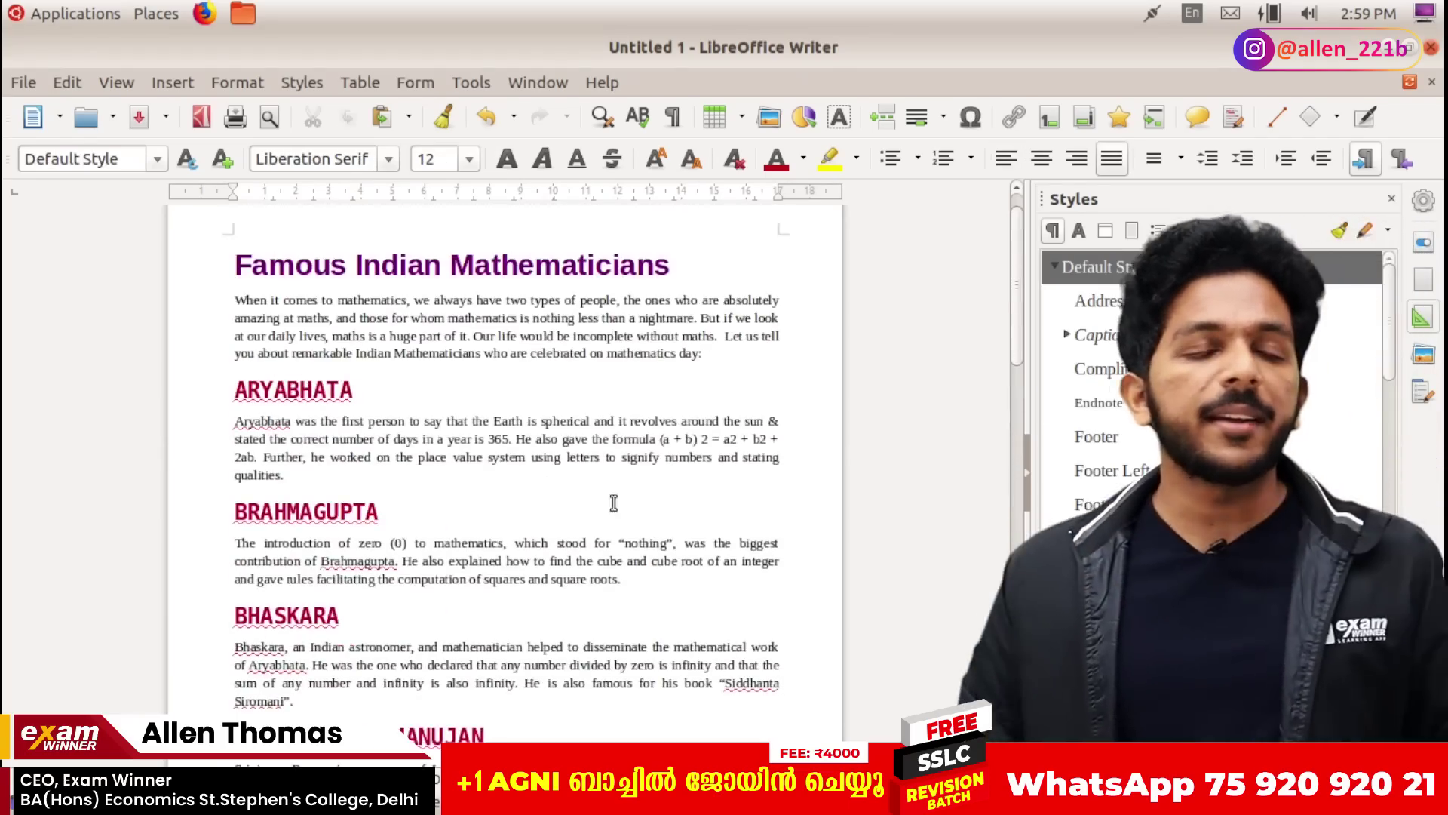
scroll(592, 473, down, 5)
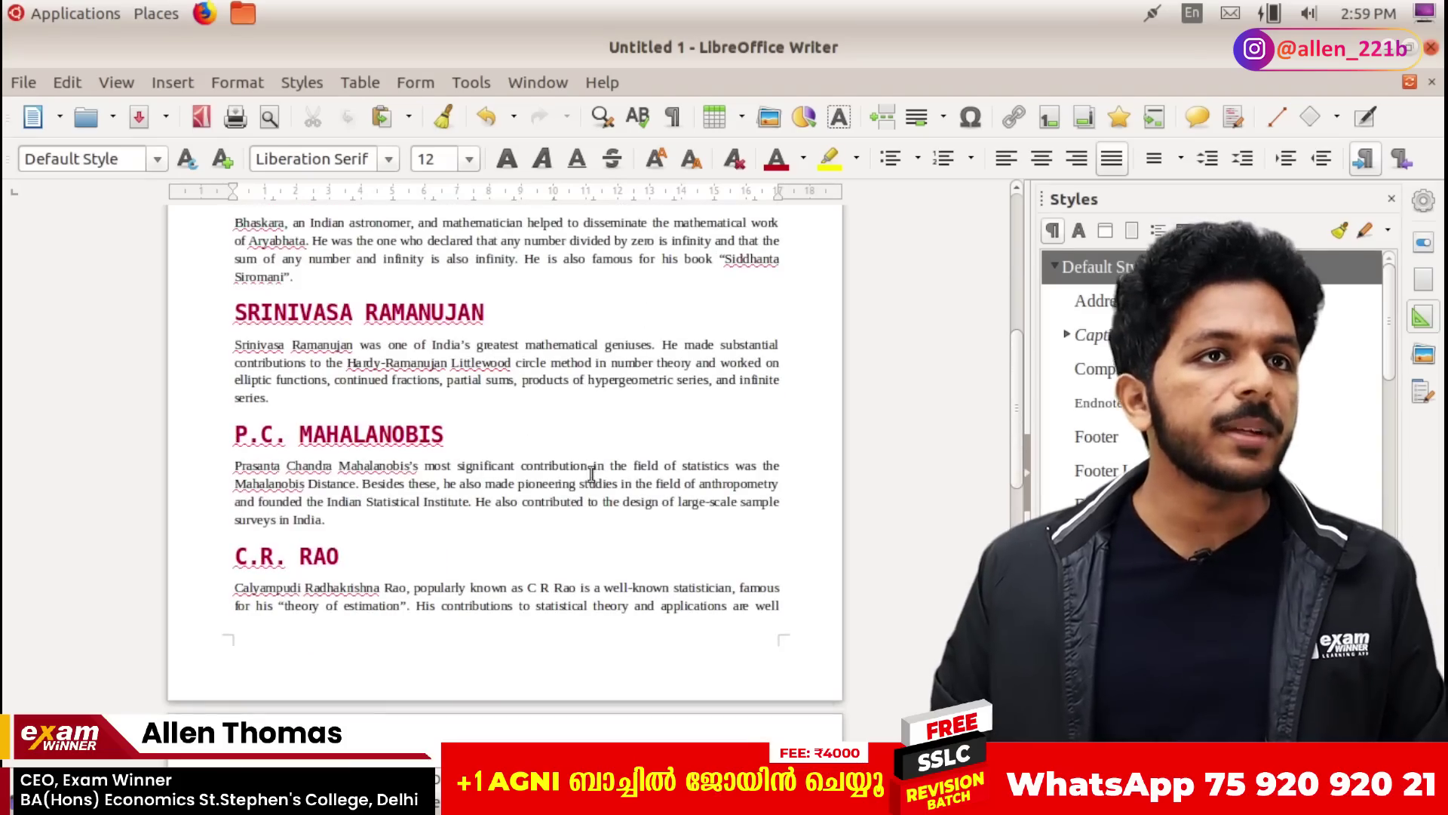
Step: Review the formatted subheadings back to the article's beginning and reread the saving instruction on page 8 of the PDF
scroll(377, 419, down, 2)
scroll(373, 418, up, 4)
scroll(372, 424, up, 5)
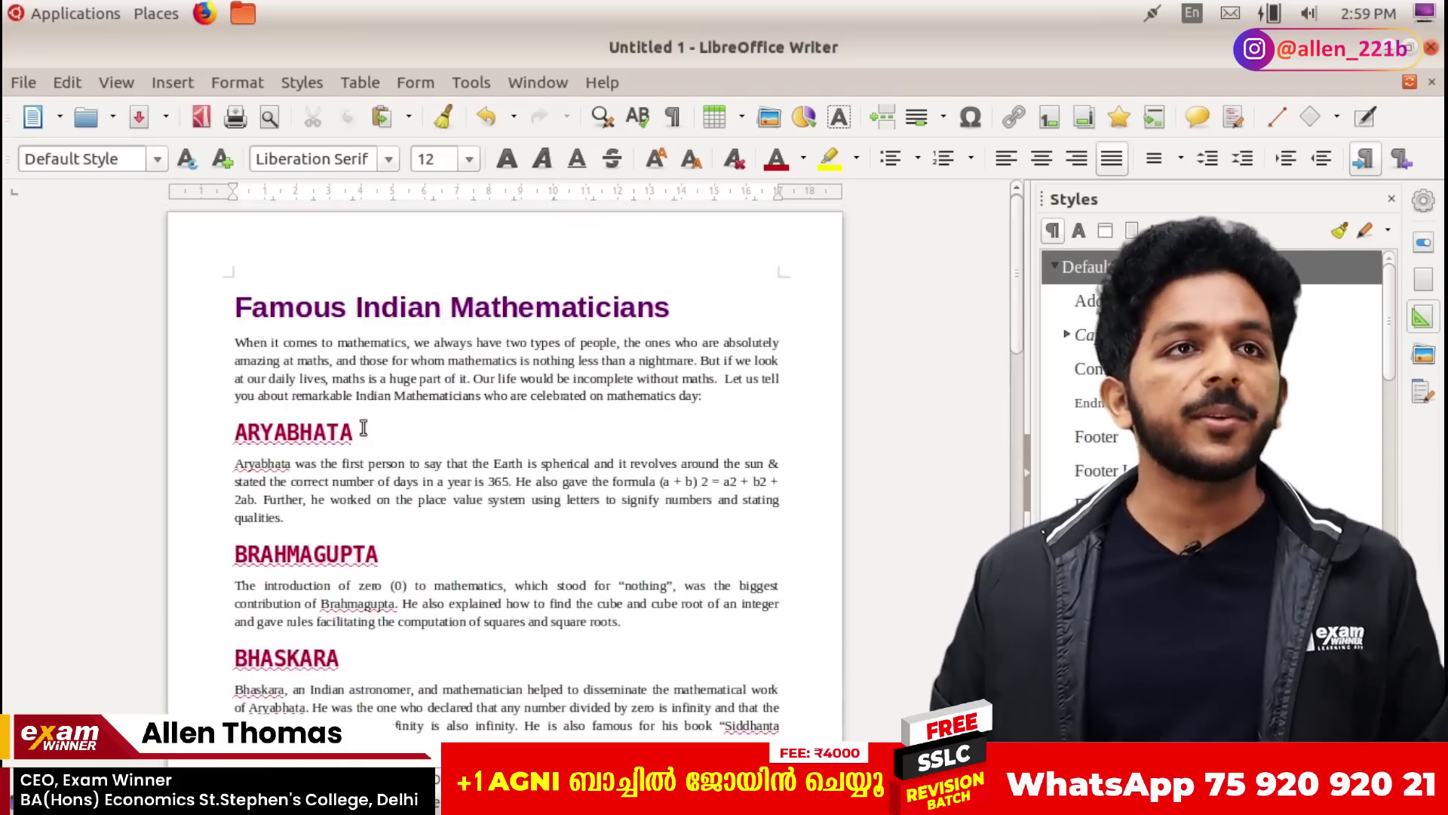
key(alt+Tab)
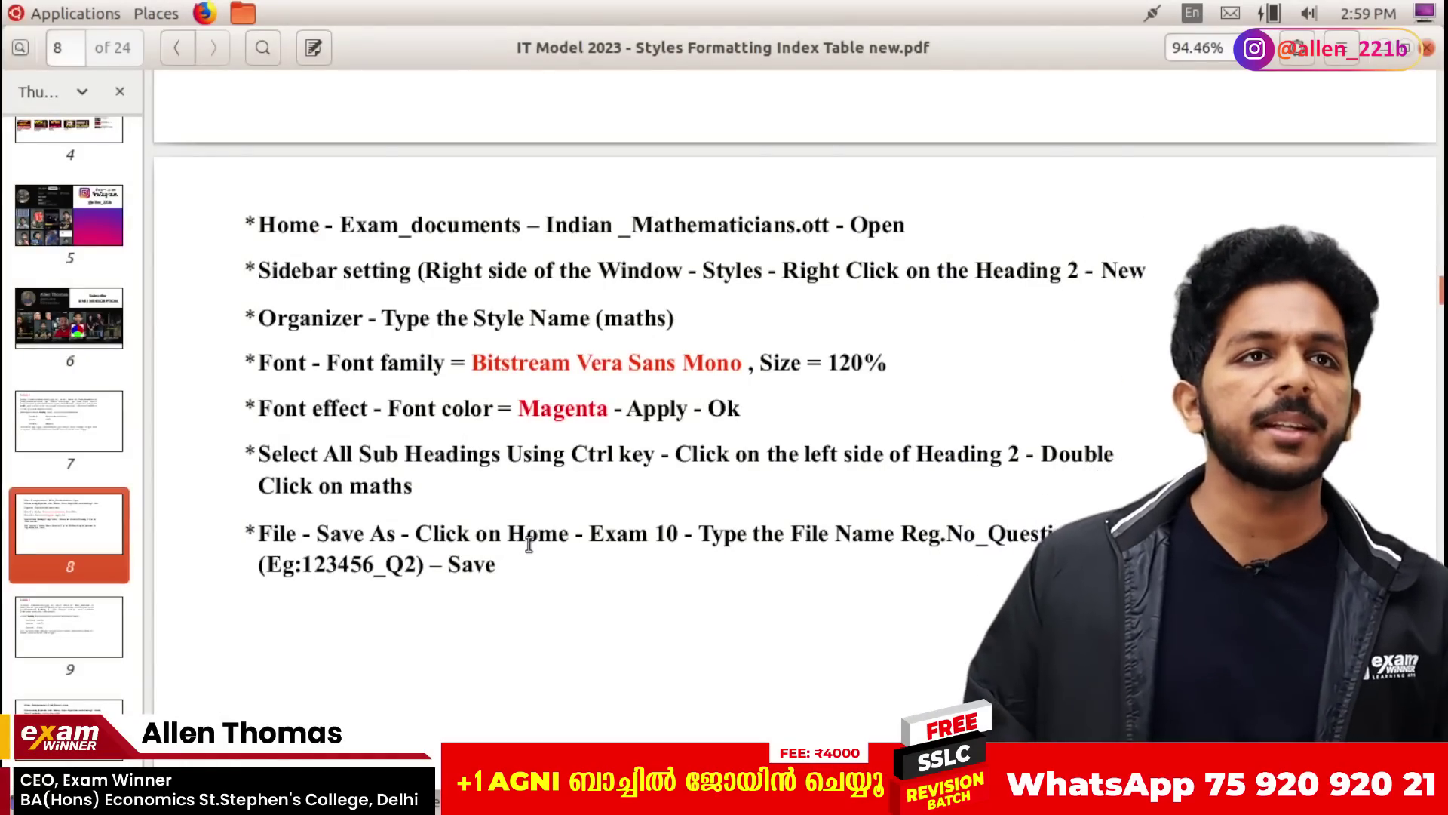
key(alt+Tab)
key(alt+Tab)
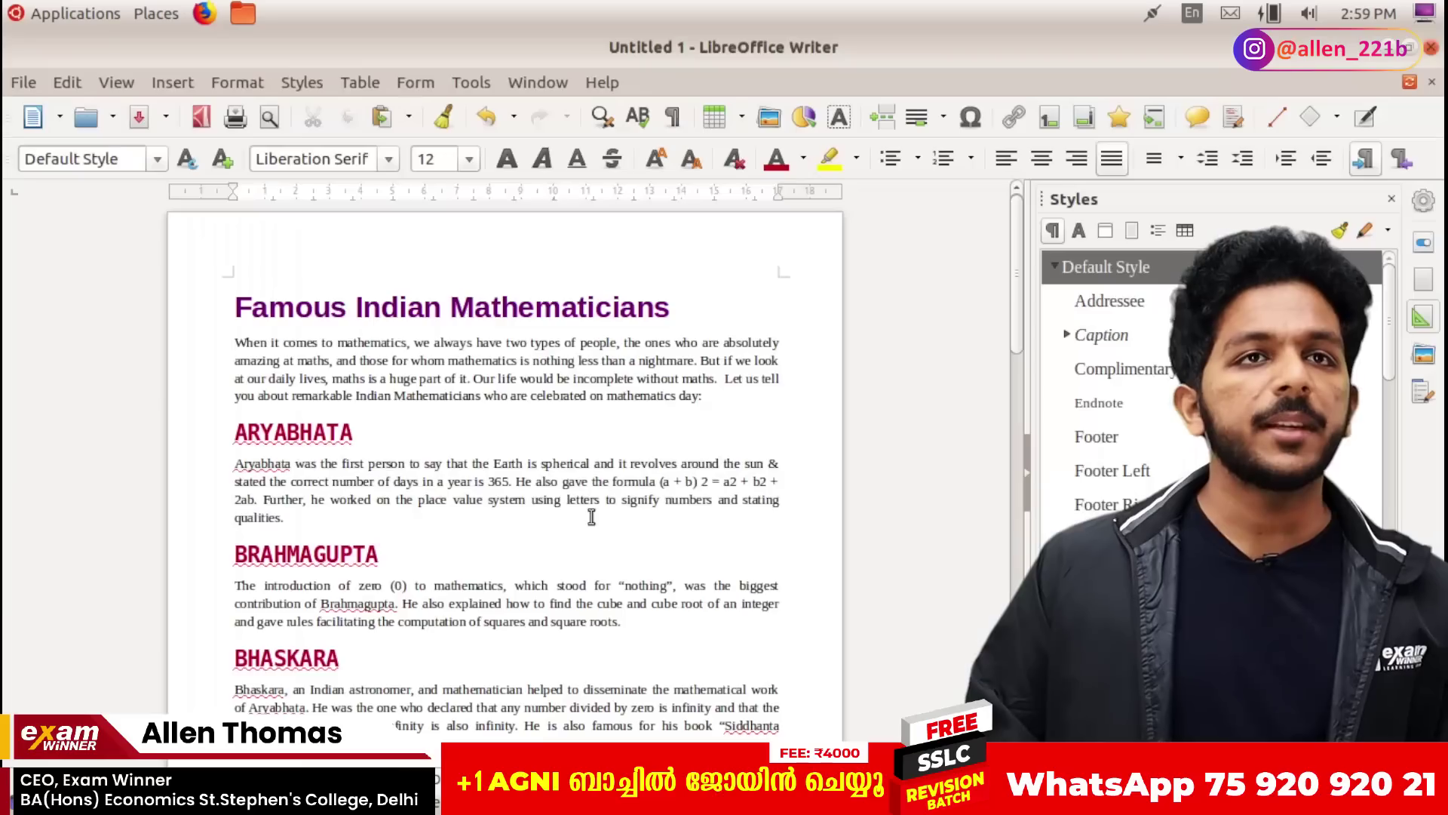
Step: Save the Indian mathematicians document as Heading_1 in the Exam Documents folder under the home folder
click(23, 82)
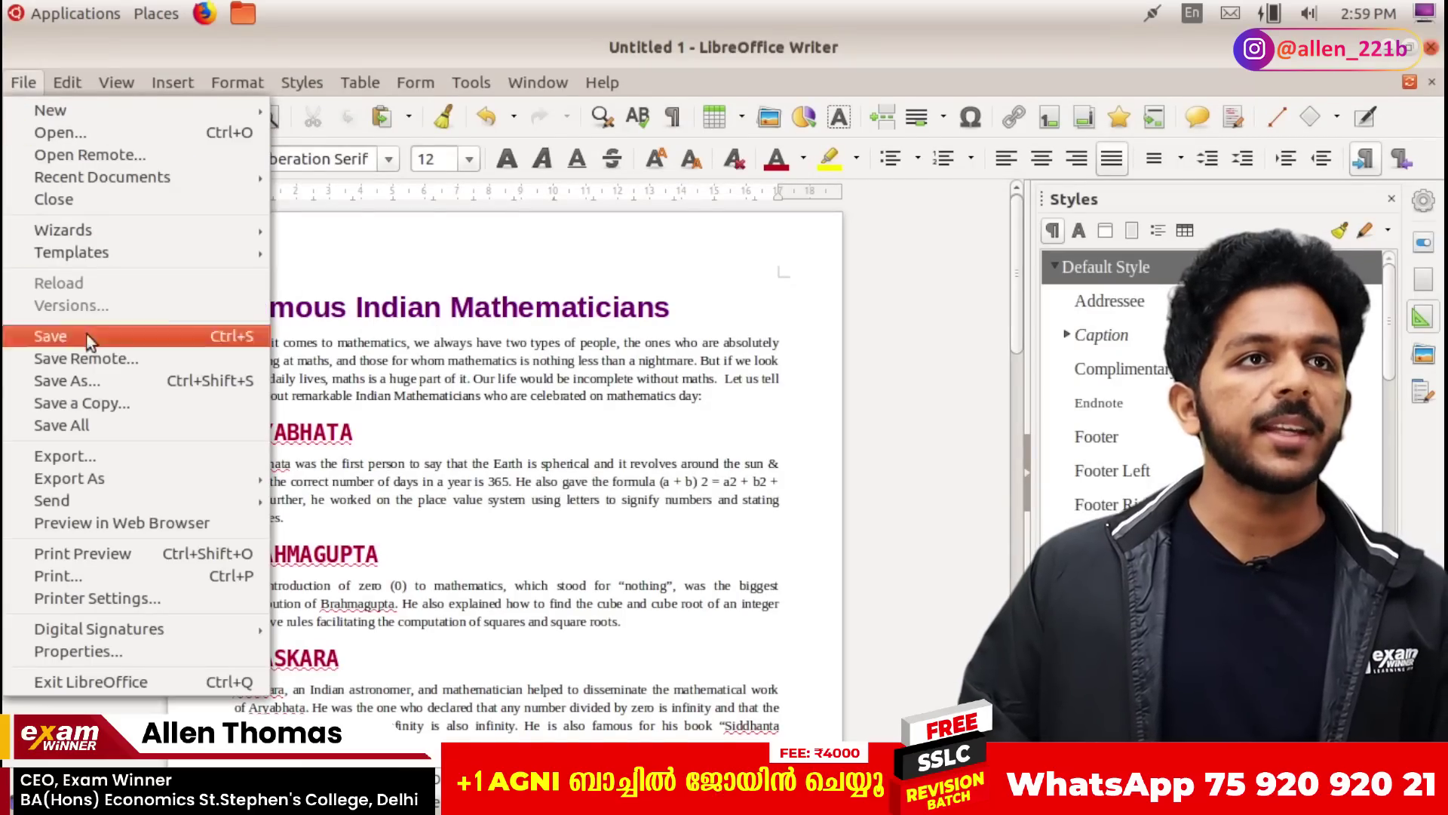
click(83, 379)
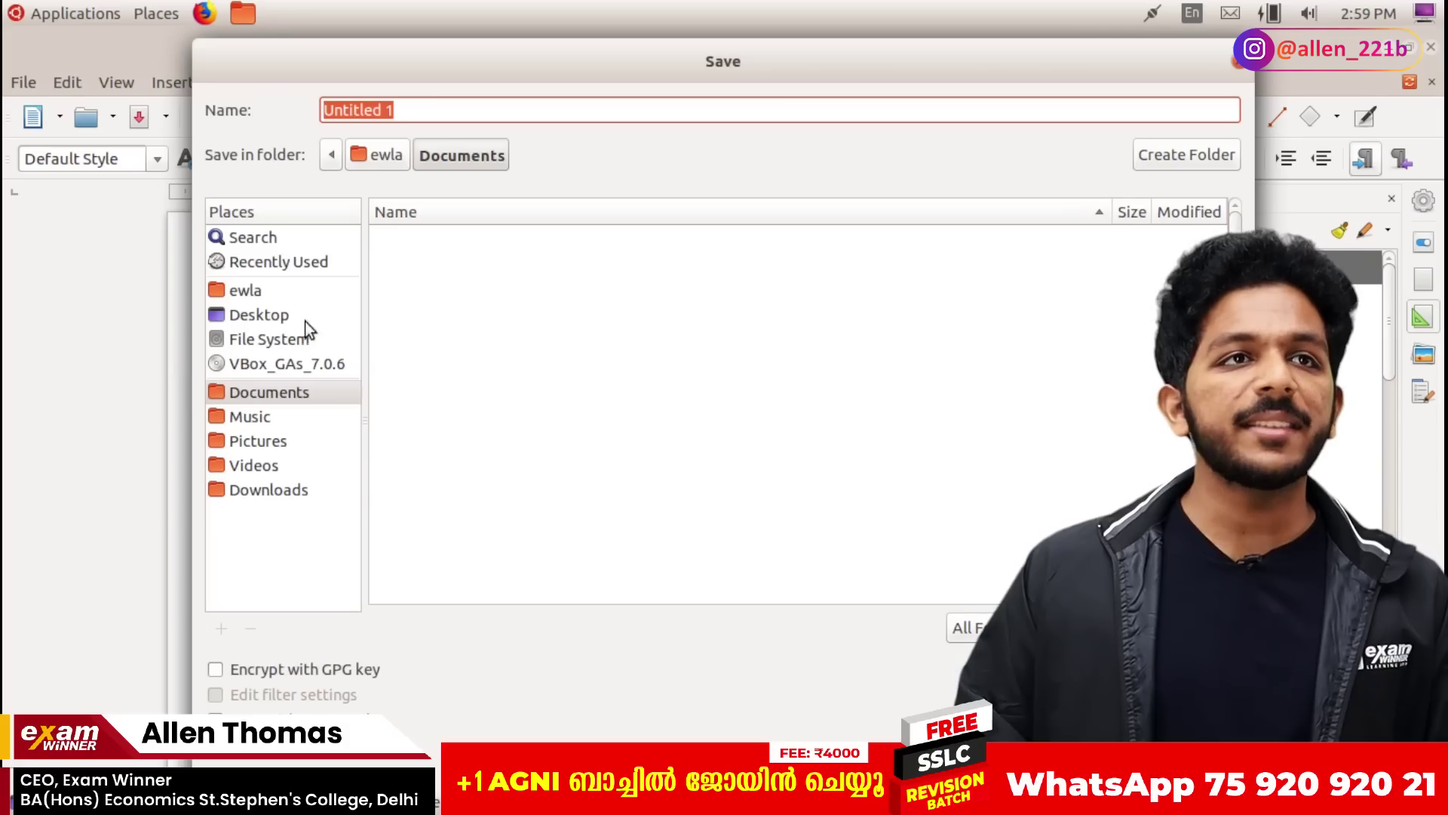
click(296, 291)
double_click(442, 357)
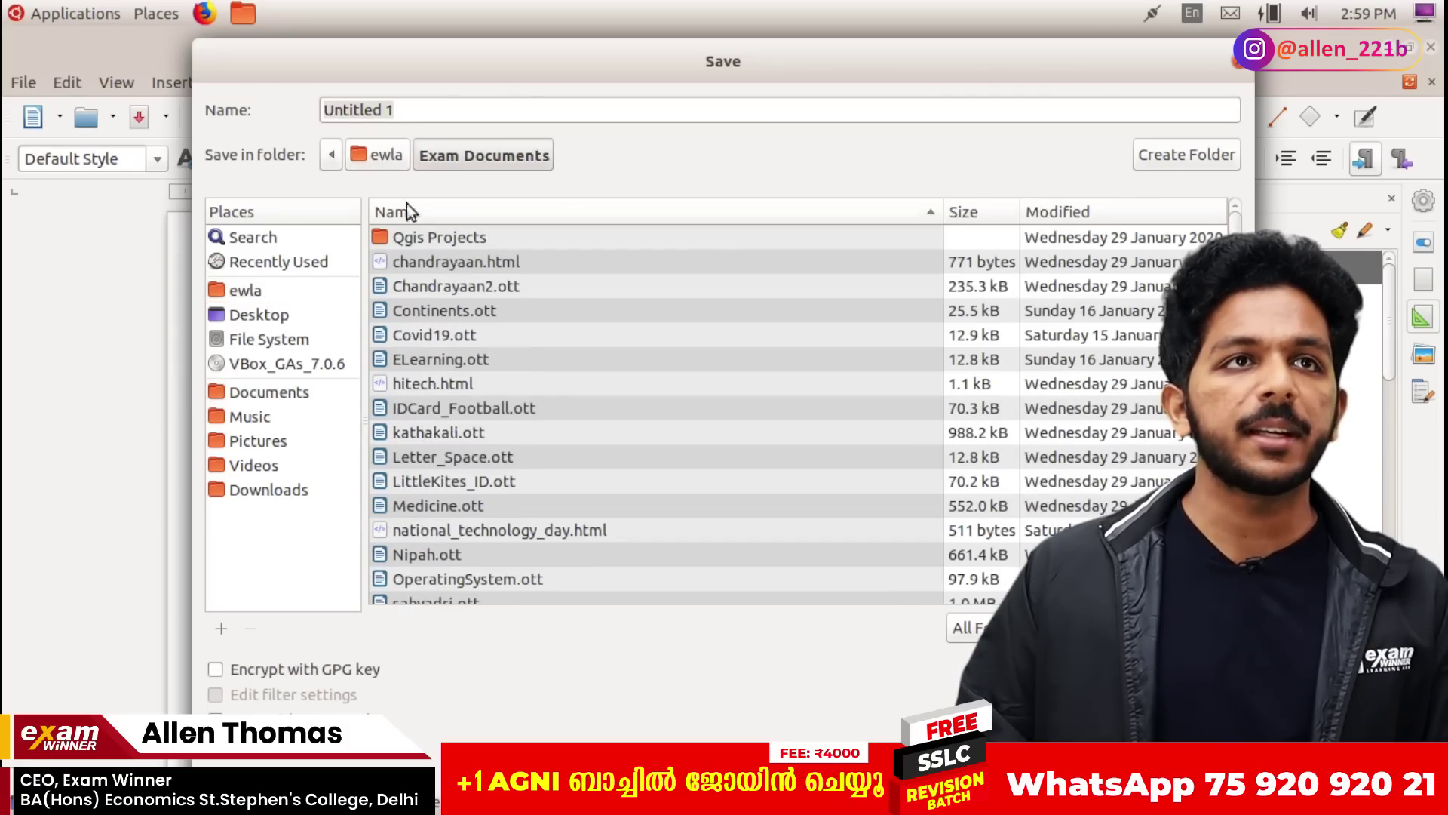
click(407, 109)
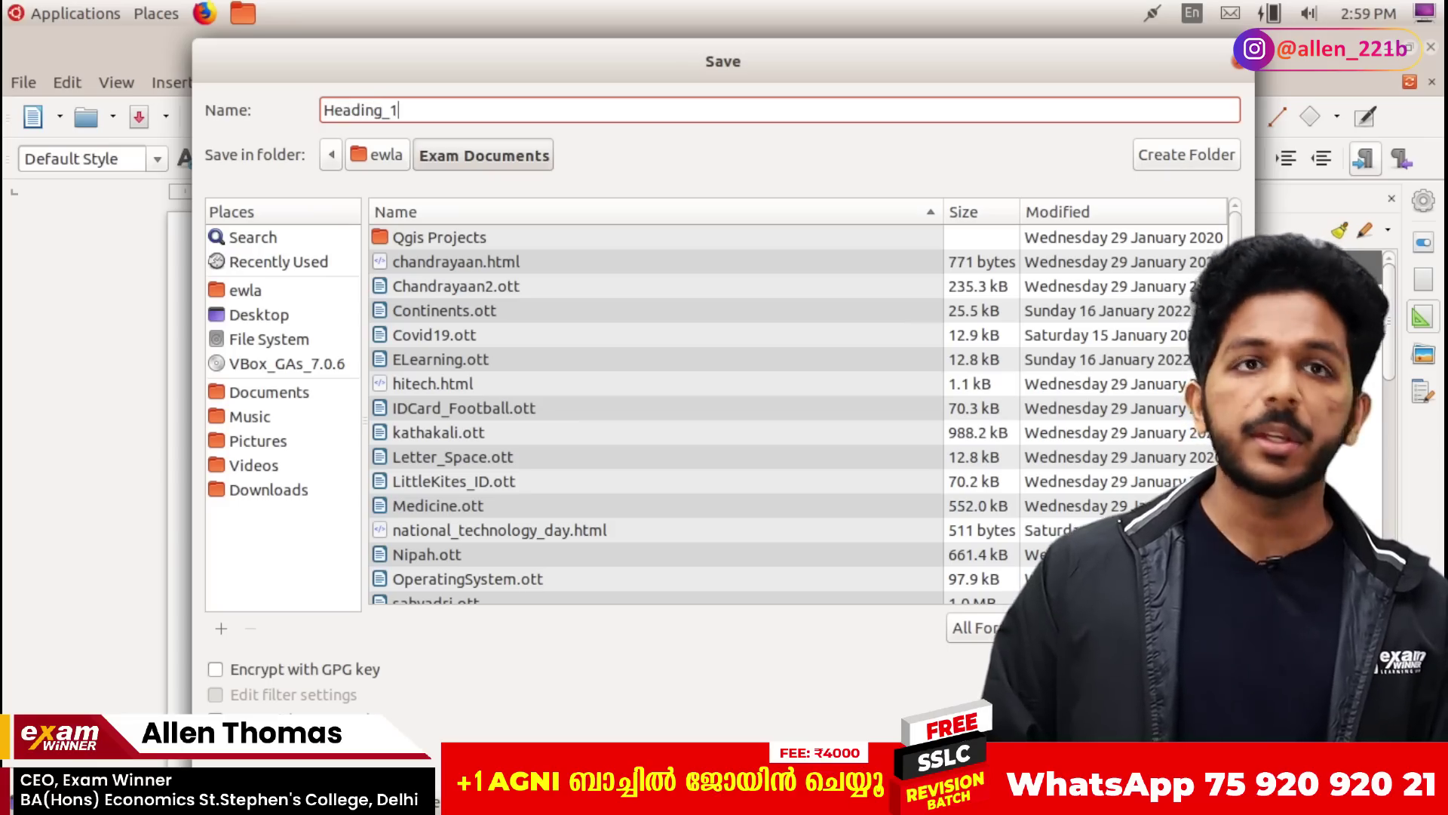
text(Heading_1)
key(Return)
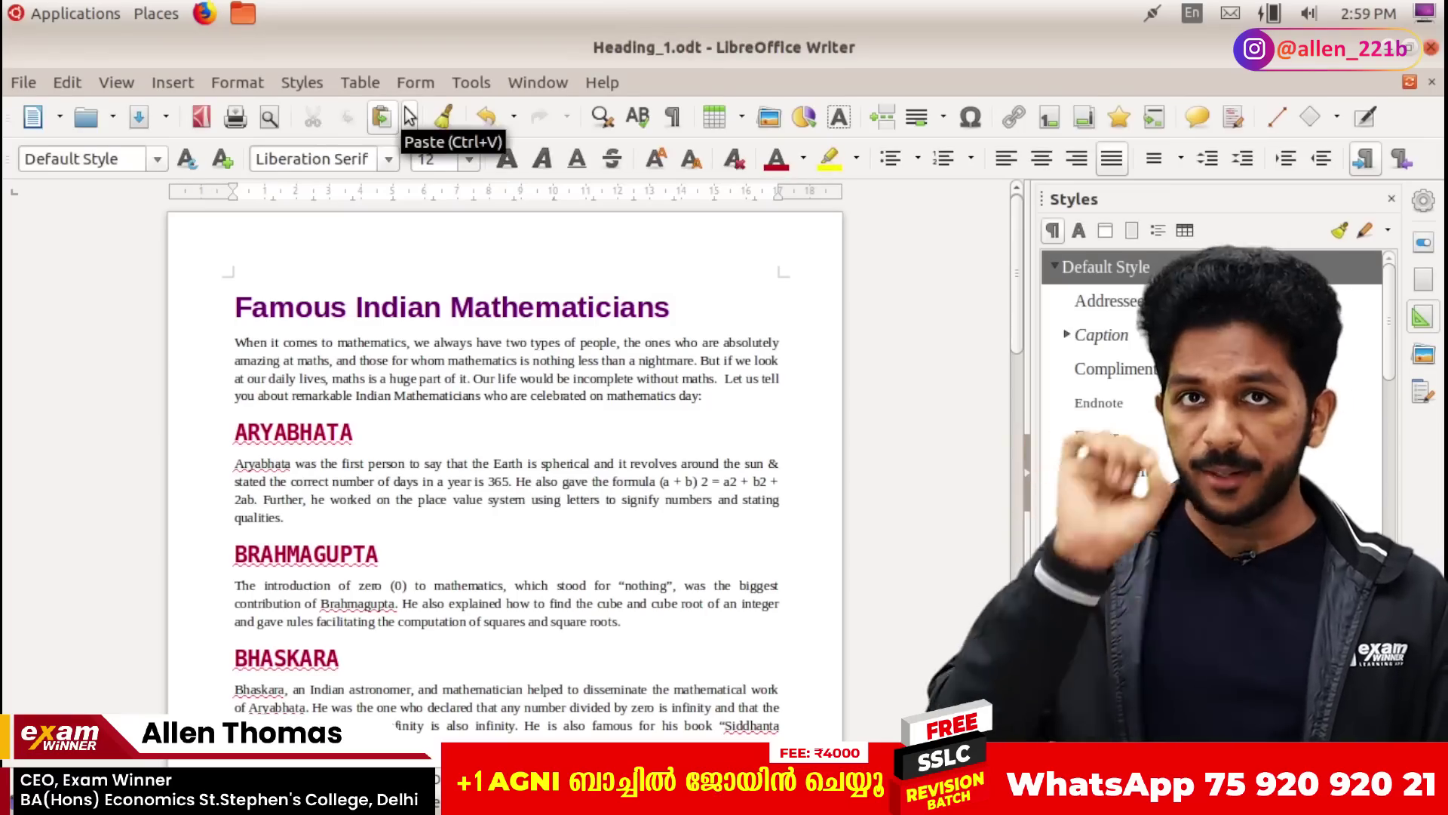
Step: Switch to the PDF and read the Activity 2 question on page 9, including the required Heading 2 font settings
key(ctrl+o)
key(alt+Tab)
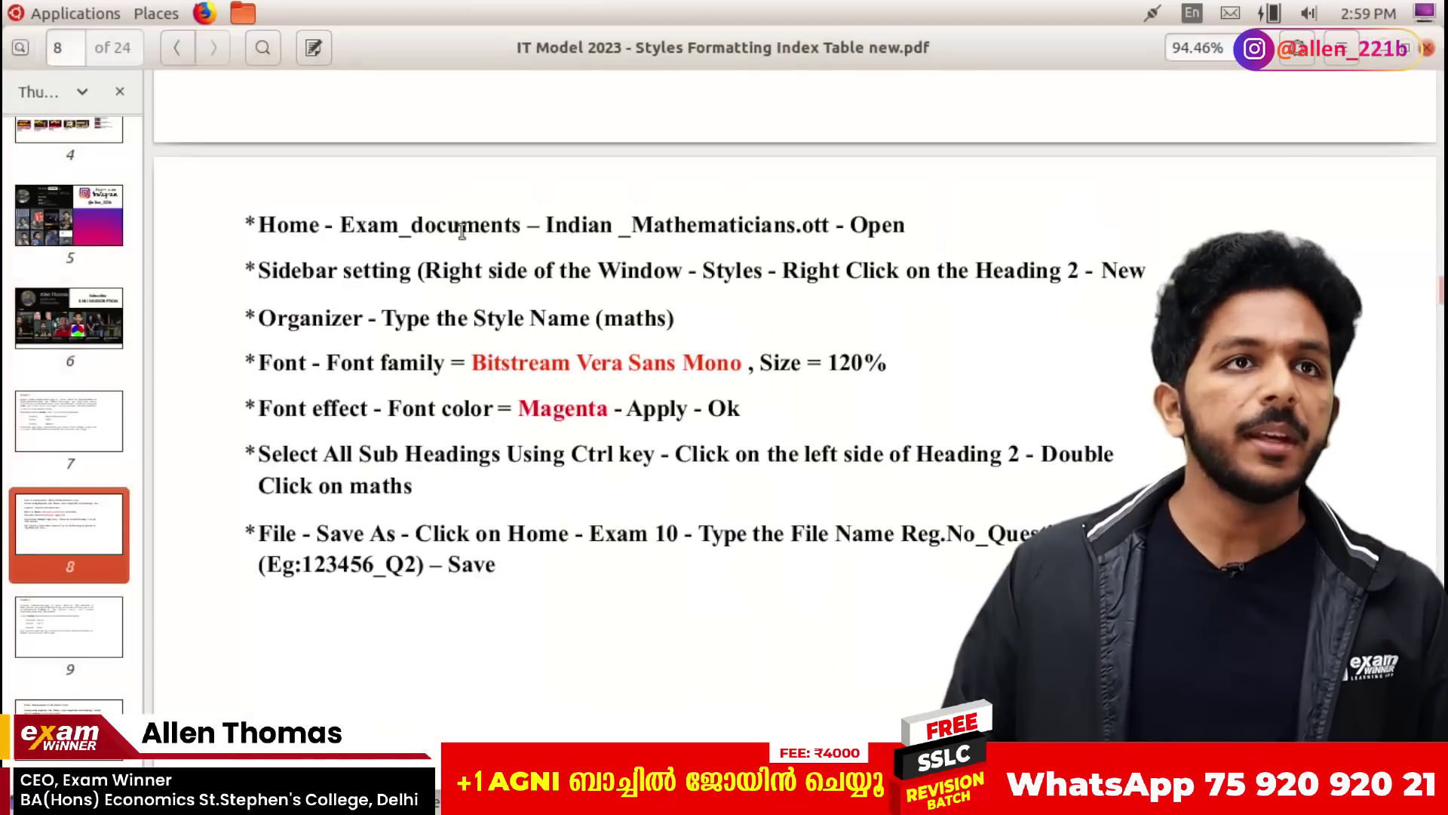
scroll(507, 210, down, 10)
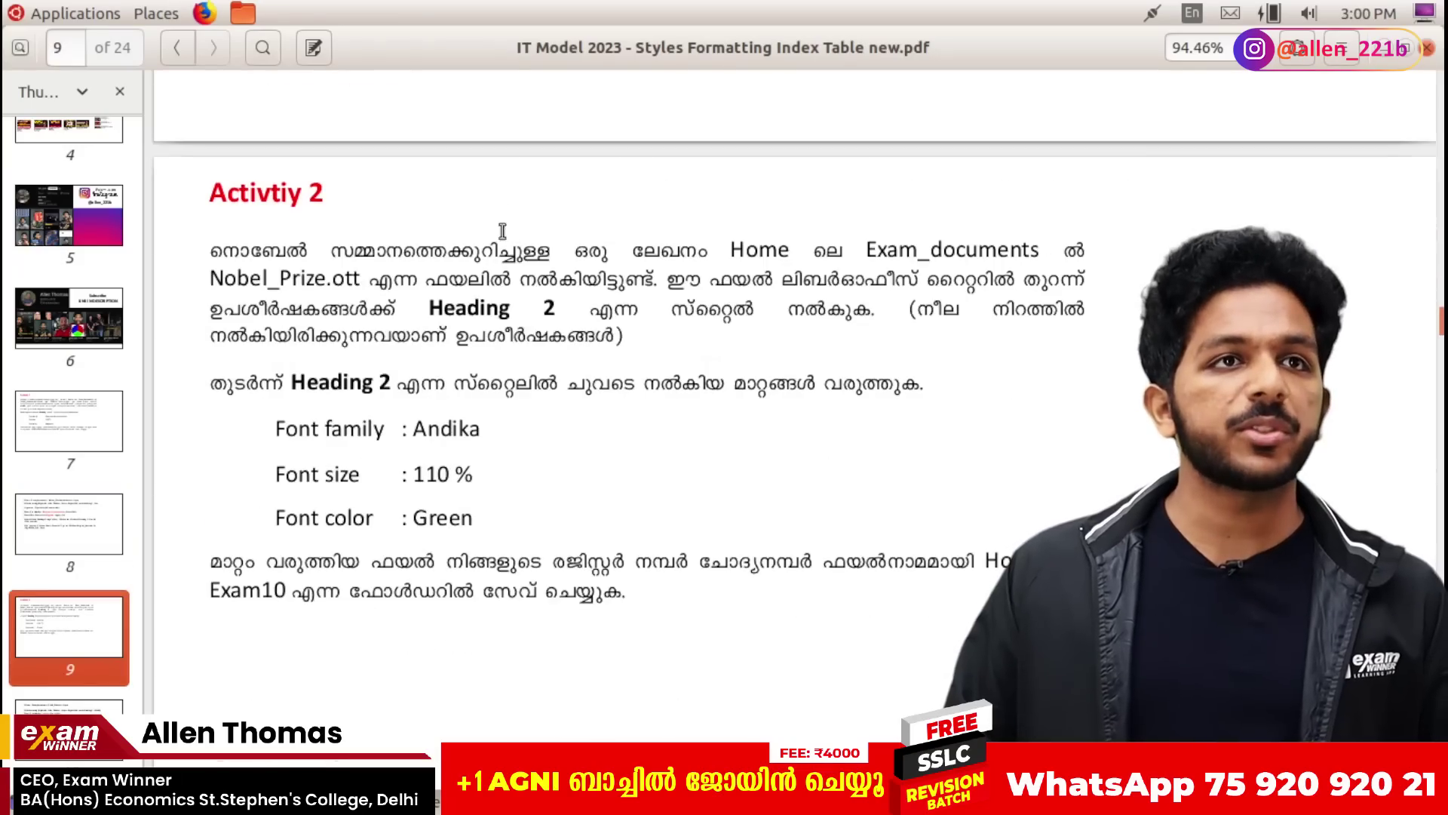
drag(235, 253, 675, 356)
click(503, 370)
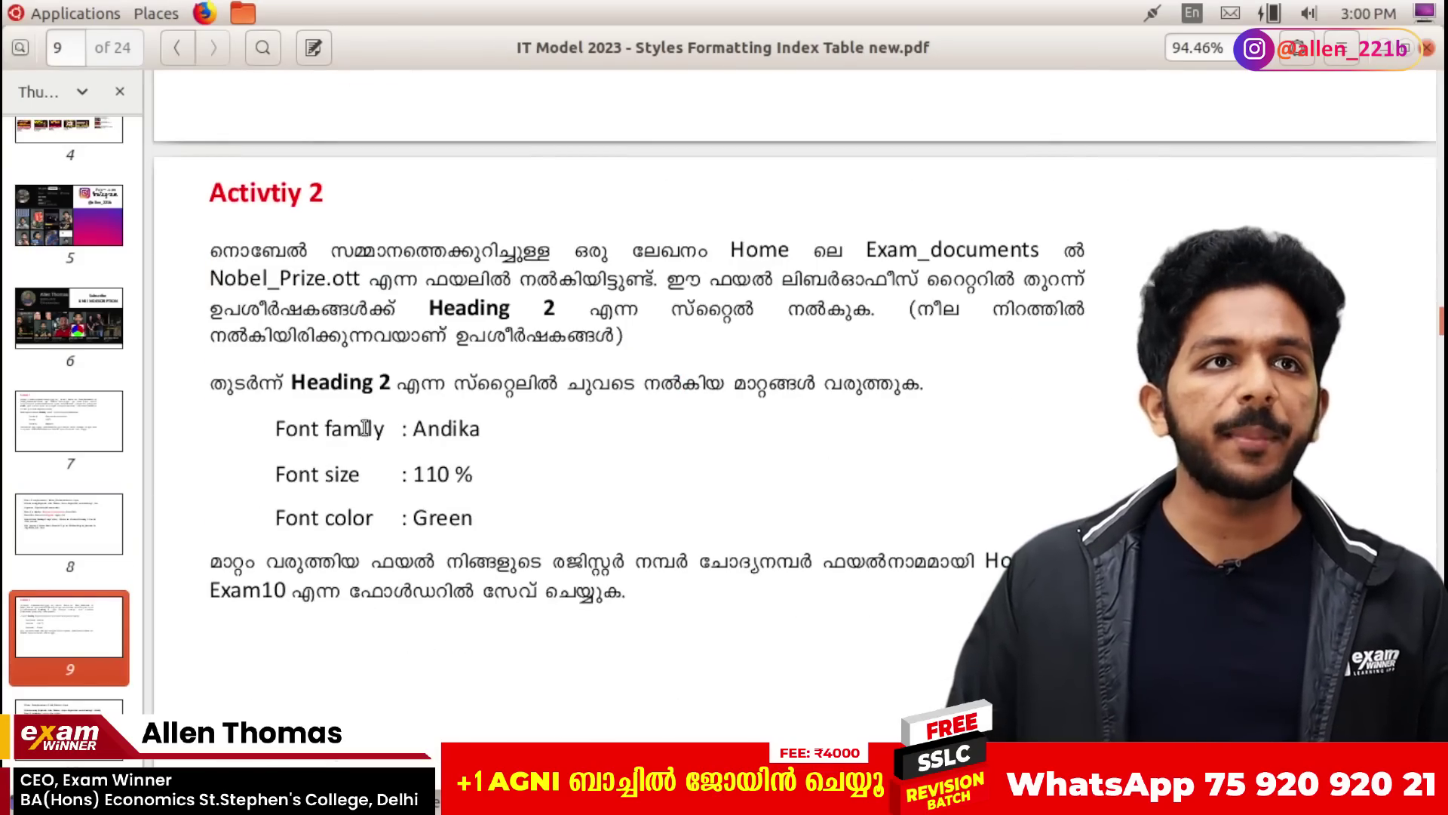
drag(343, 428, 557, 491)
click(557, 491)
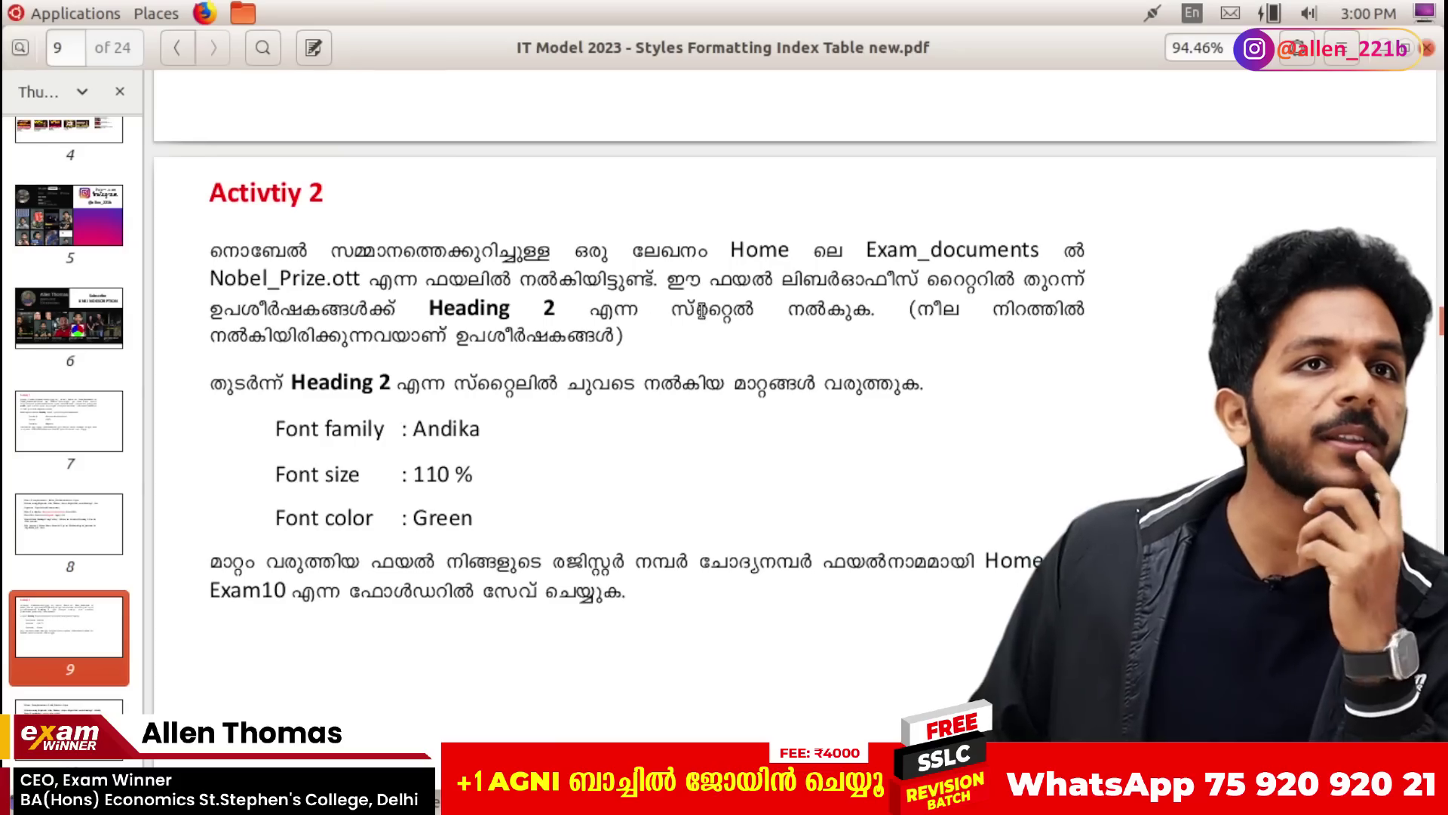
Step: Read the Activity 2 solution notes on page 10 about modifying Heading 2, then return to the question on page 9
scroll(751, 377, down, 10)
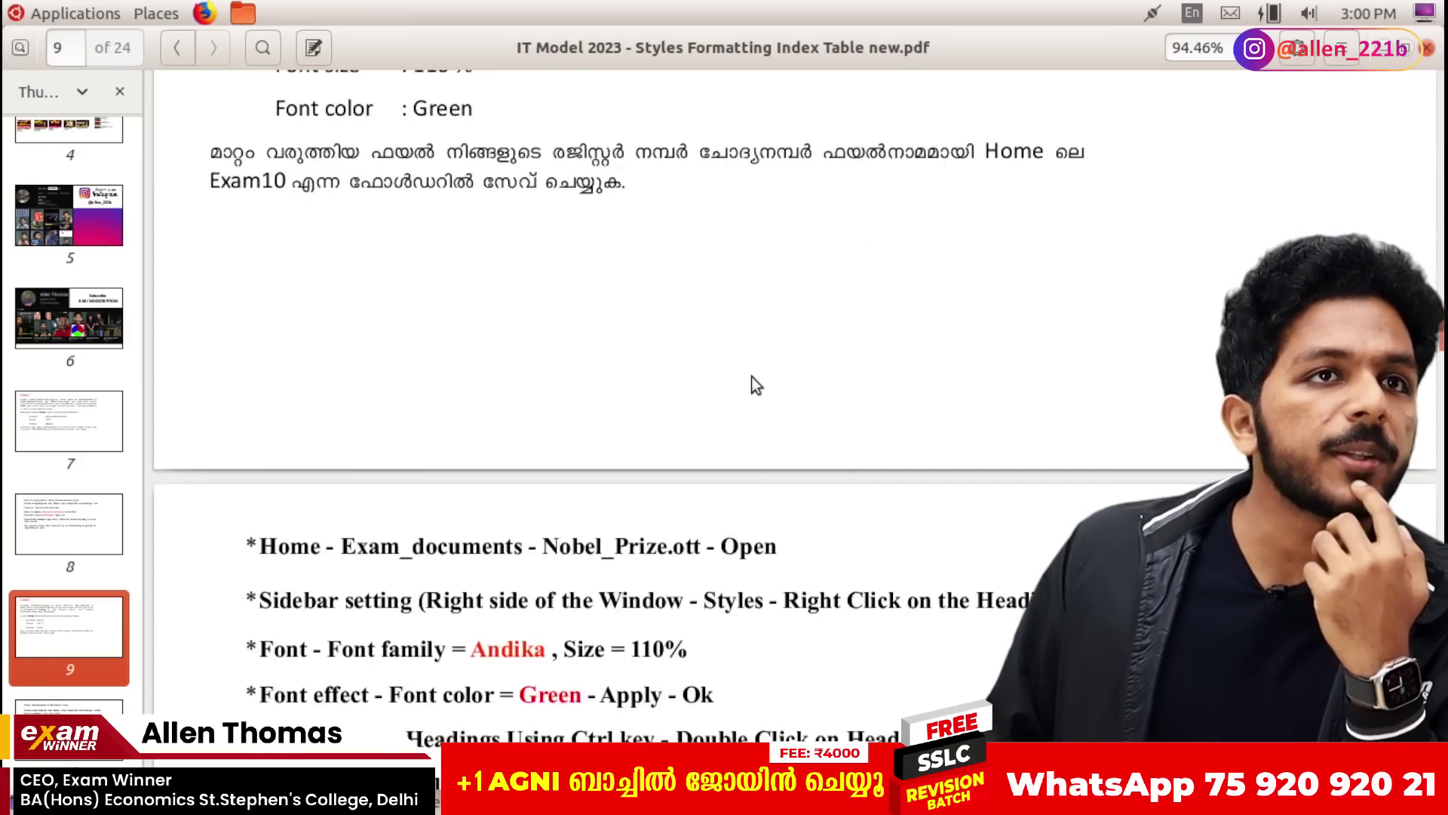
scroll(749, 373, up, 2)
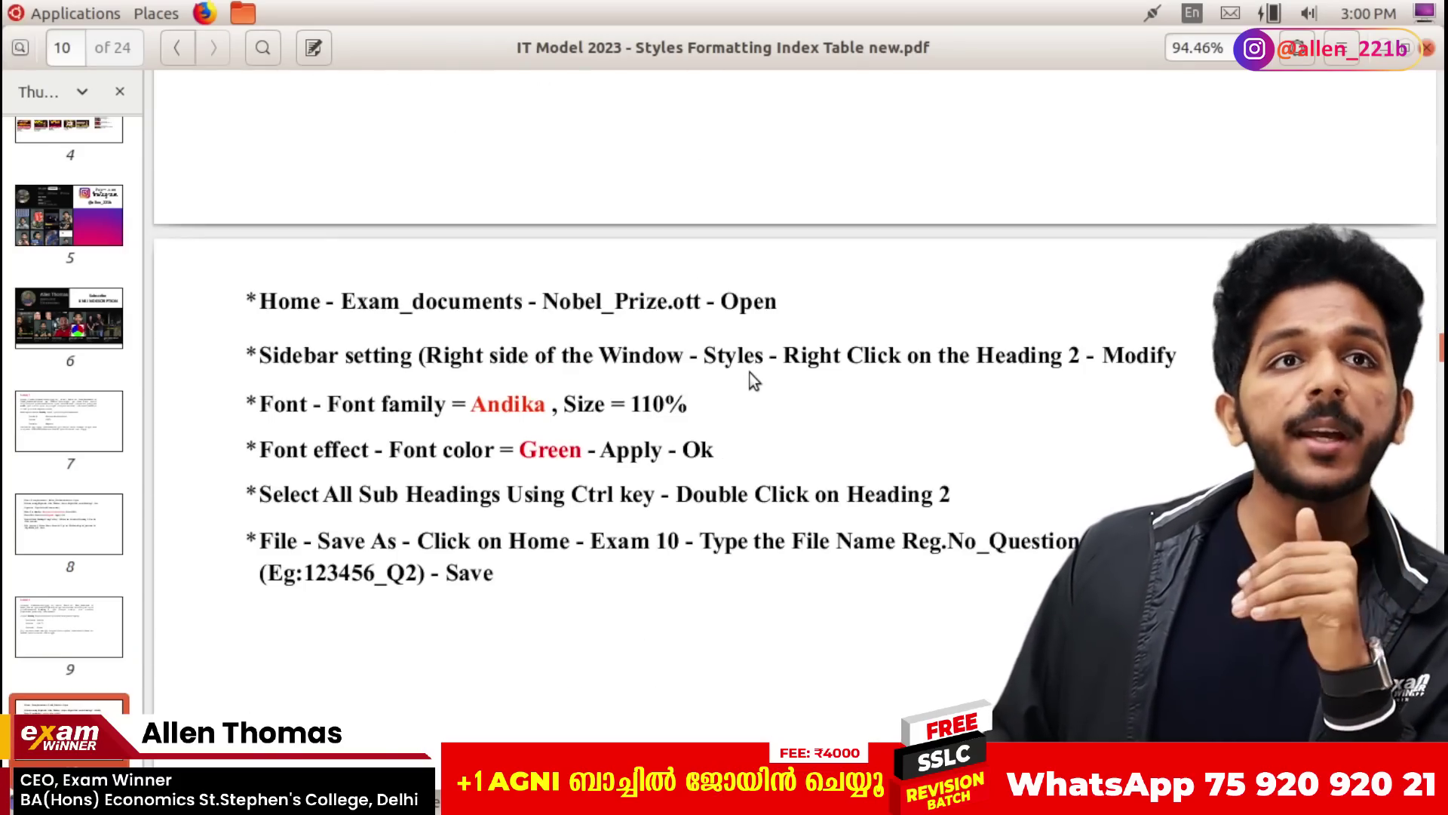
drag(785, 355, 1016, 348)
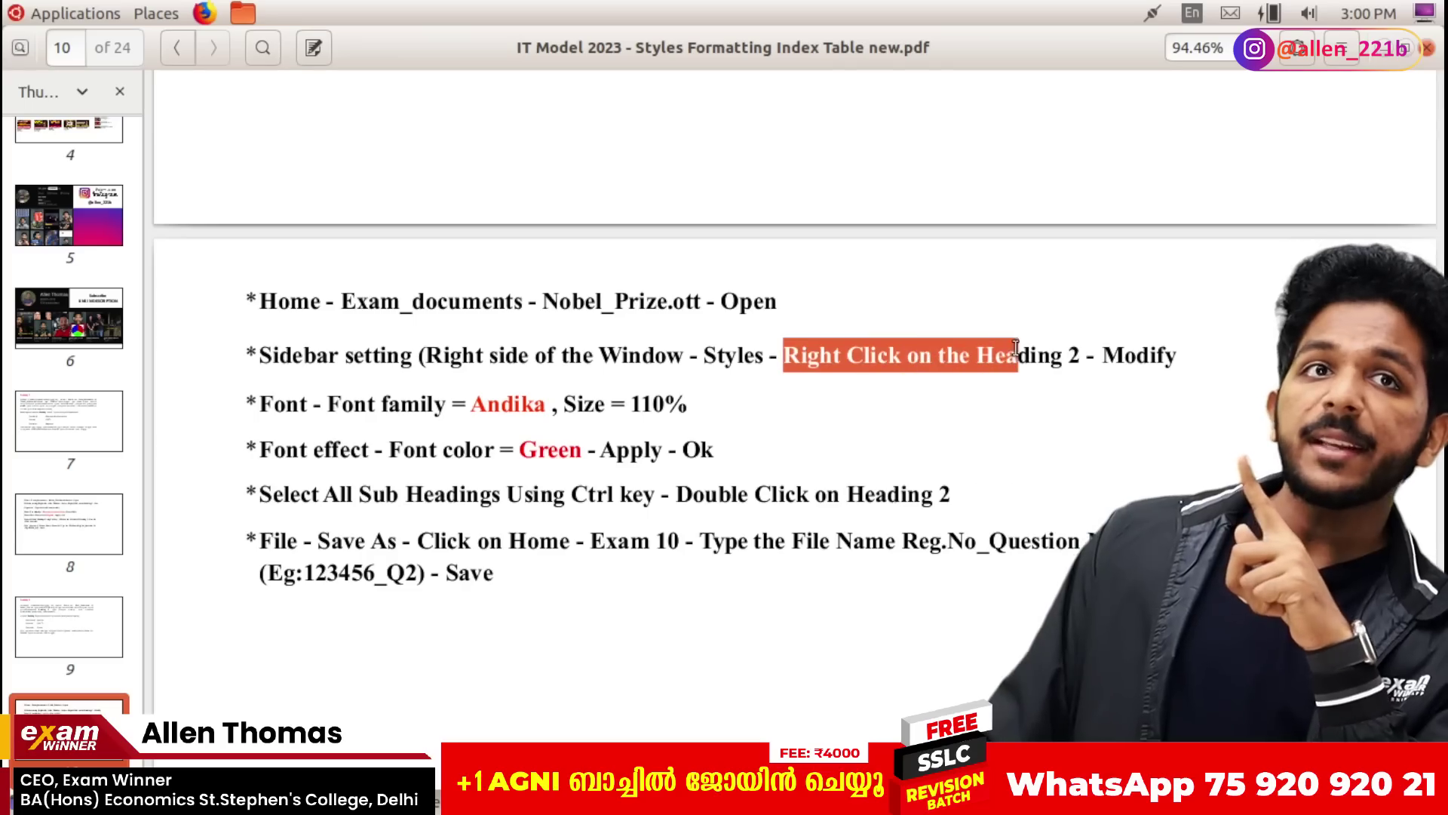
click(1138, 348)
scroll(1137, 349, down, 1)
scroll(828, 428, up, 10)
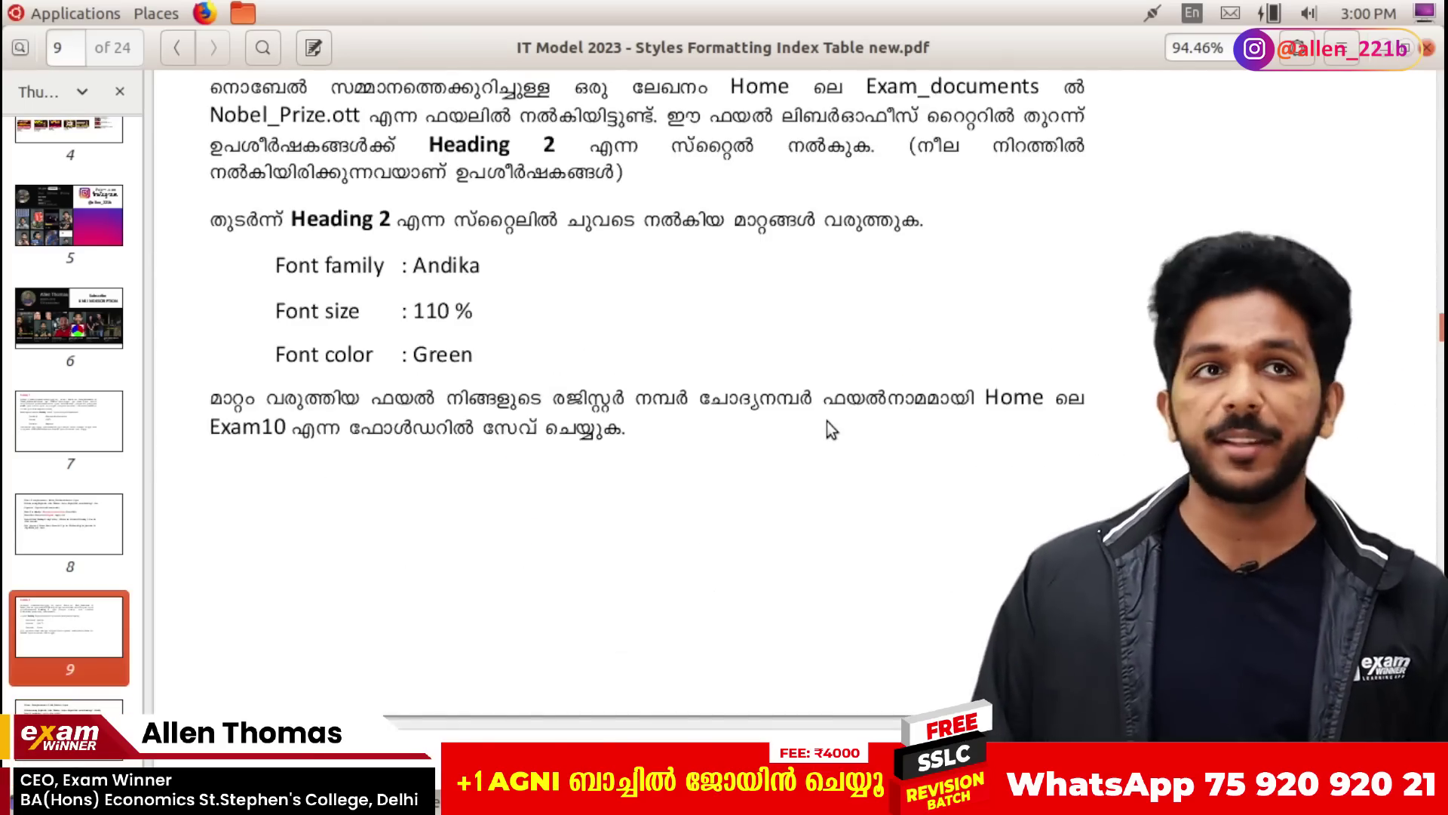
scroll(829, 426, down, 2)
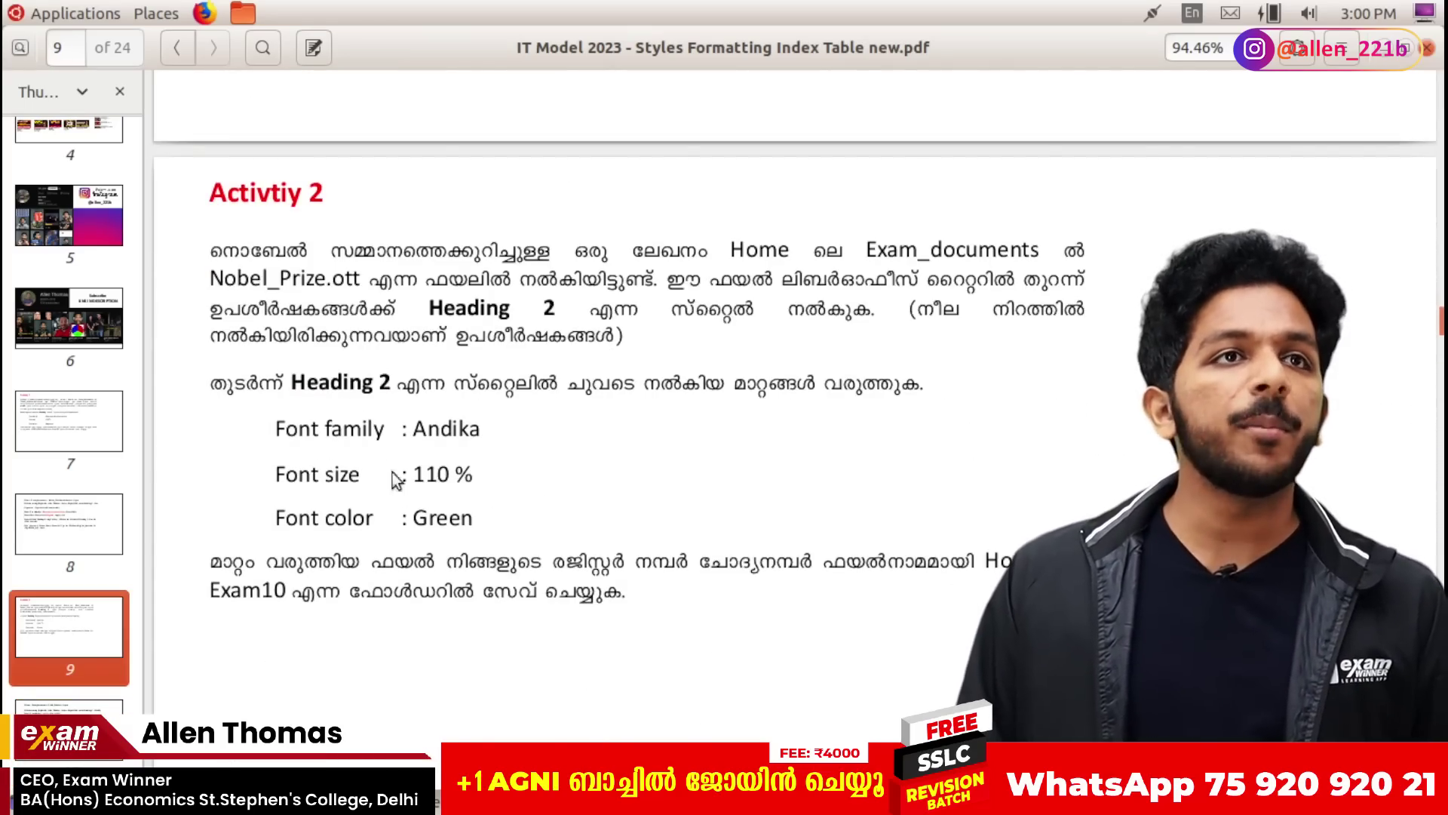
Step: Switch to the file manager and open Nobel_Prize.ott from the Exam_documents folder
key(alt+Tab)
key(alt+Tab)
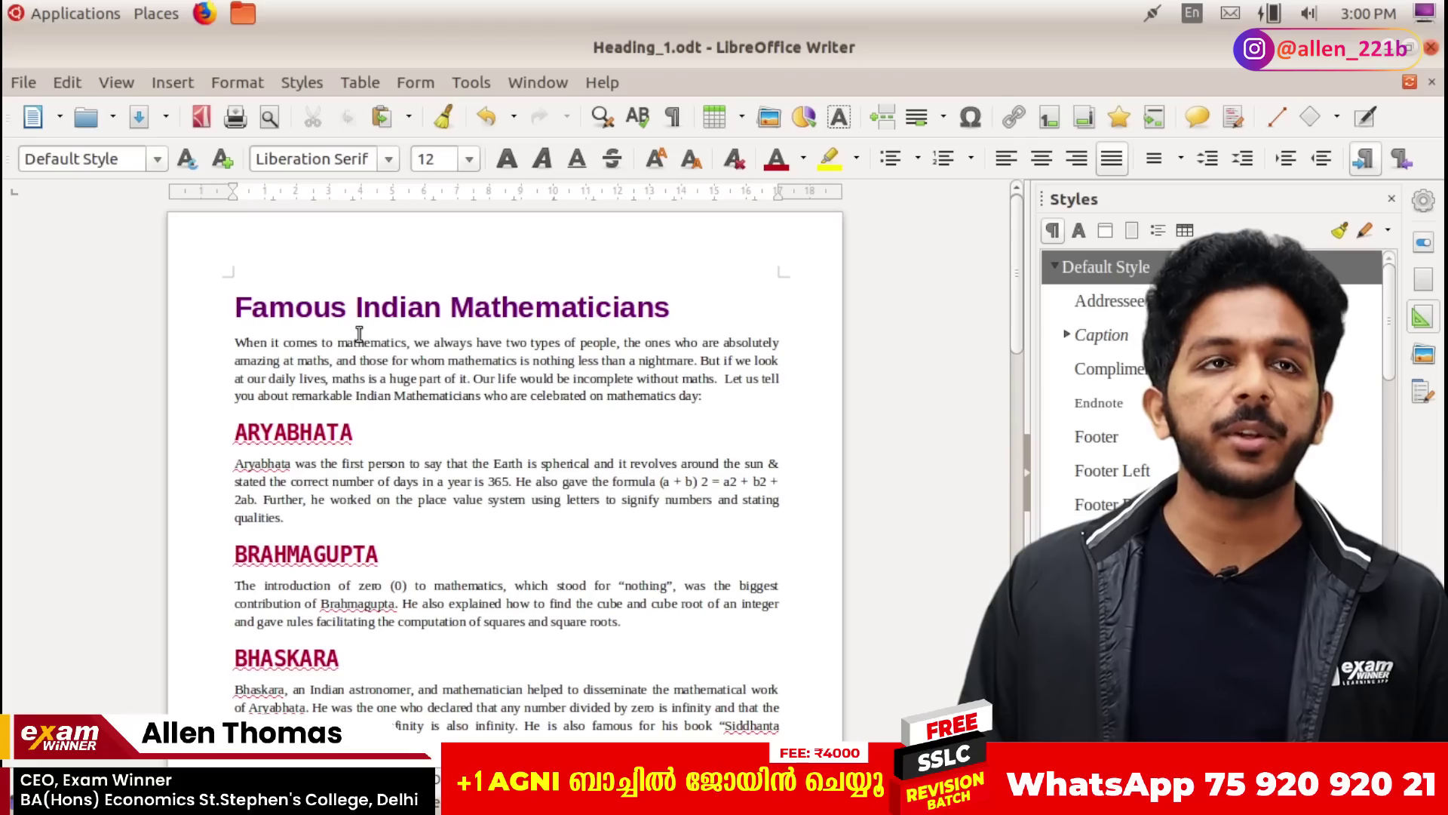
key(alt+Tab)
key(alt+Tab)
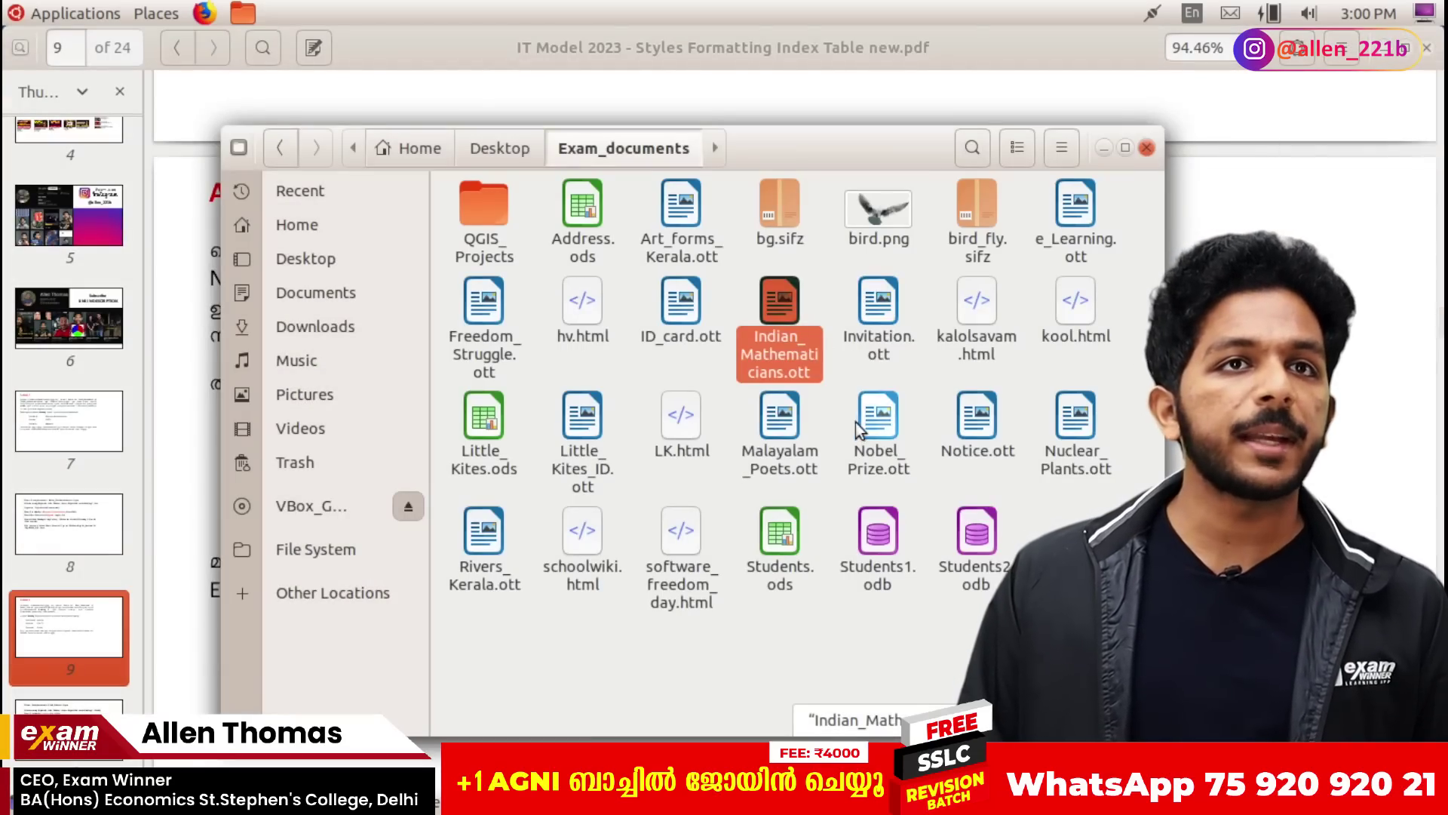
double_click(860, 421)
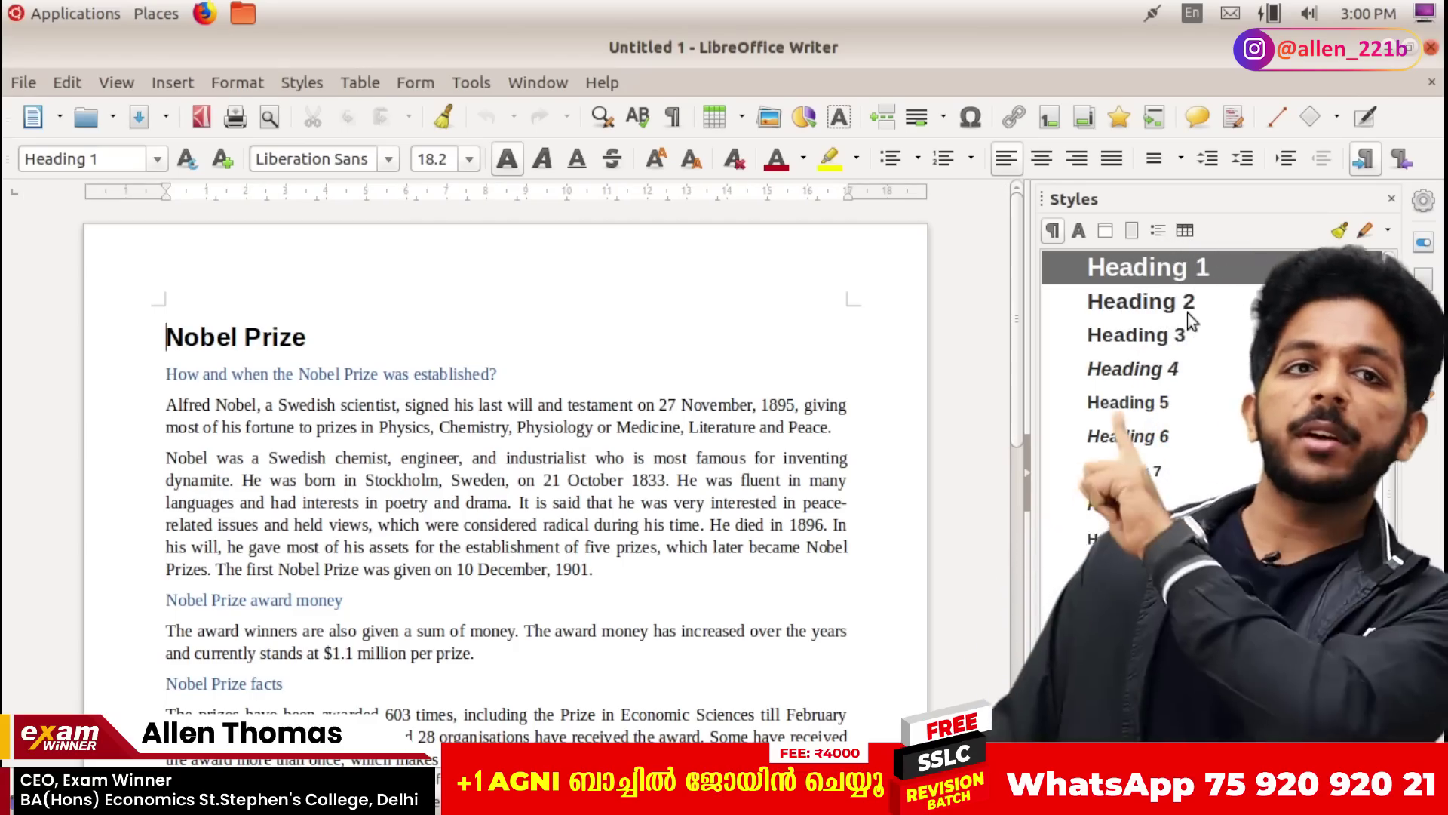
Step: Open the Heading 2 paragraph style for modification and check the required font family and size in the Activity 2 question
right_click(1188, 306)
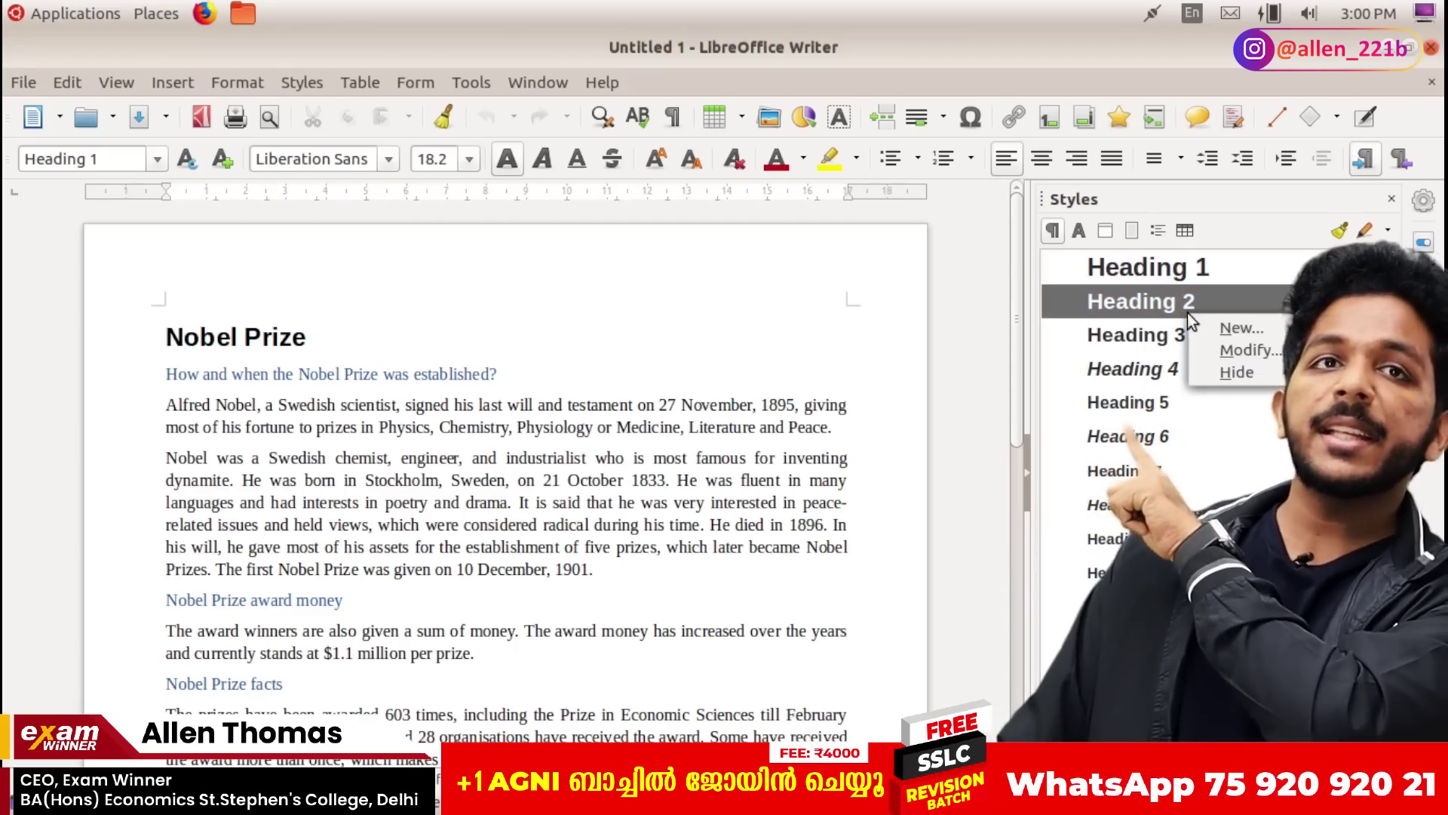
click(1248, 350)
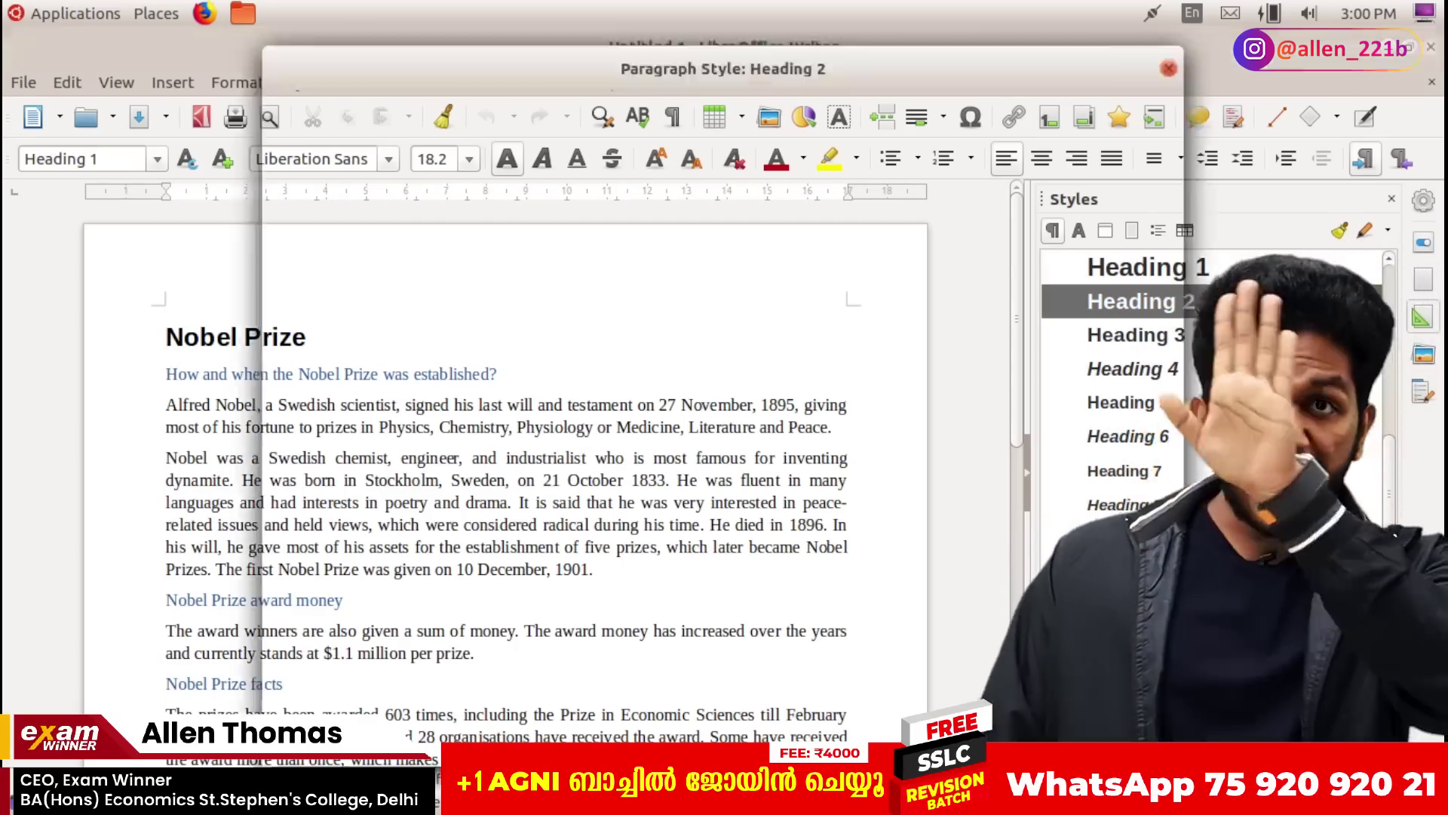
key(alt+Tab)
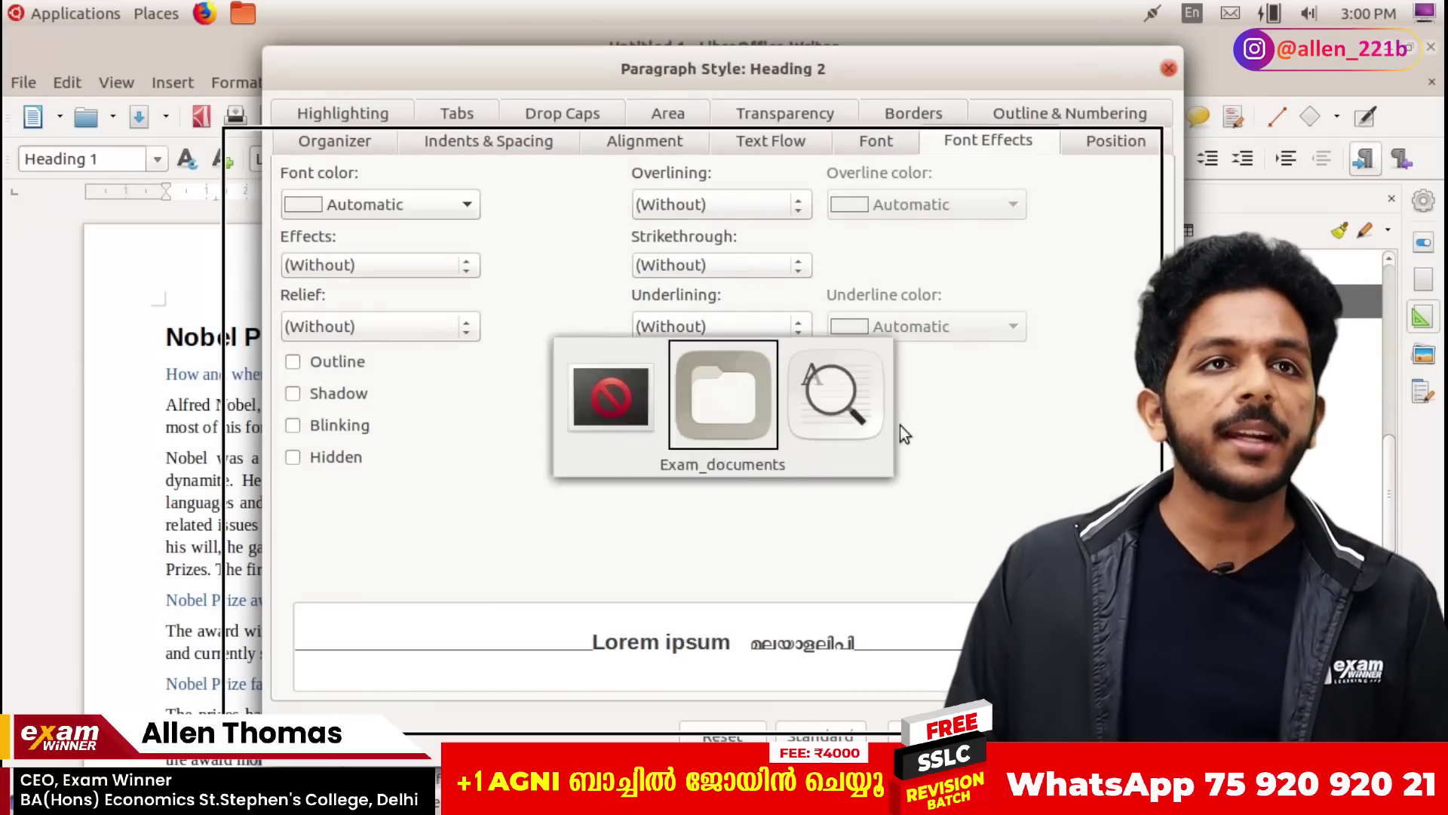
key(alt+Tab)
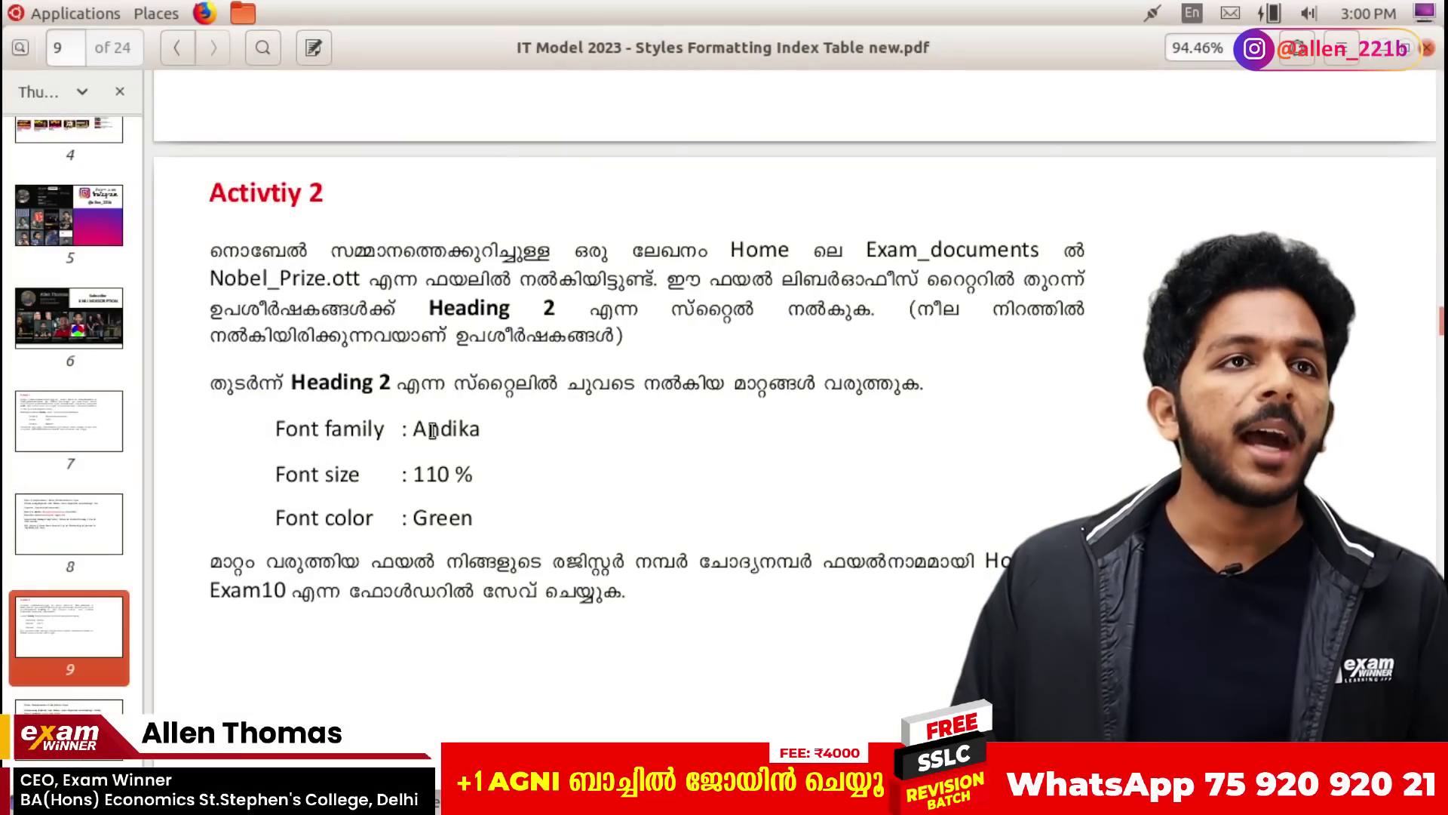
double_click(433, 430)
click(435, 475)
key(alt+Tab)
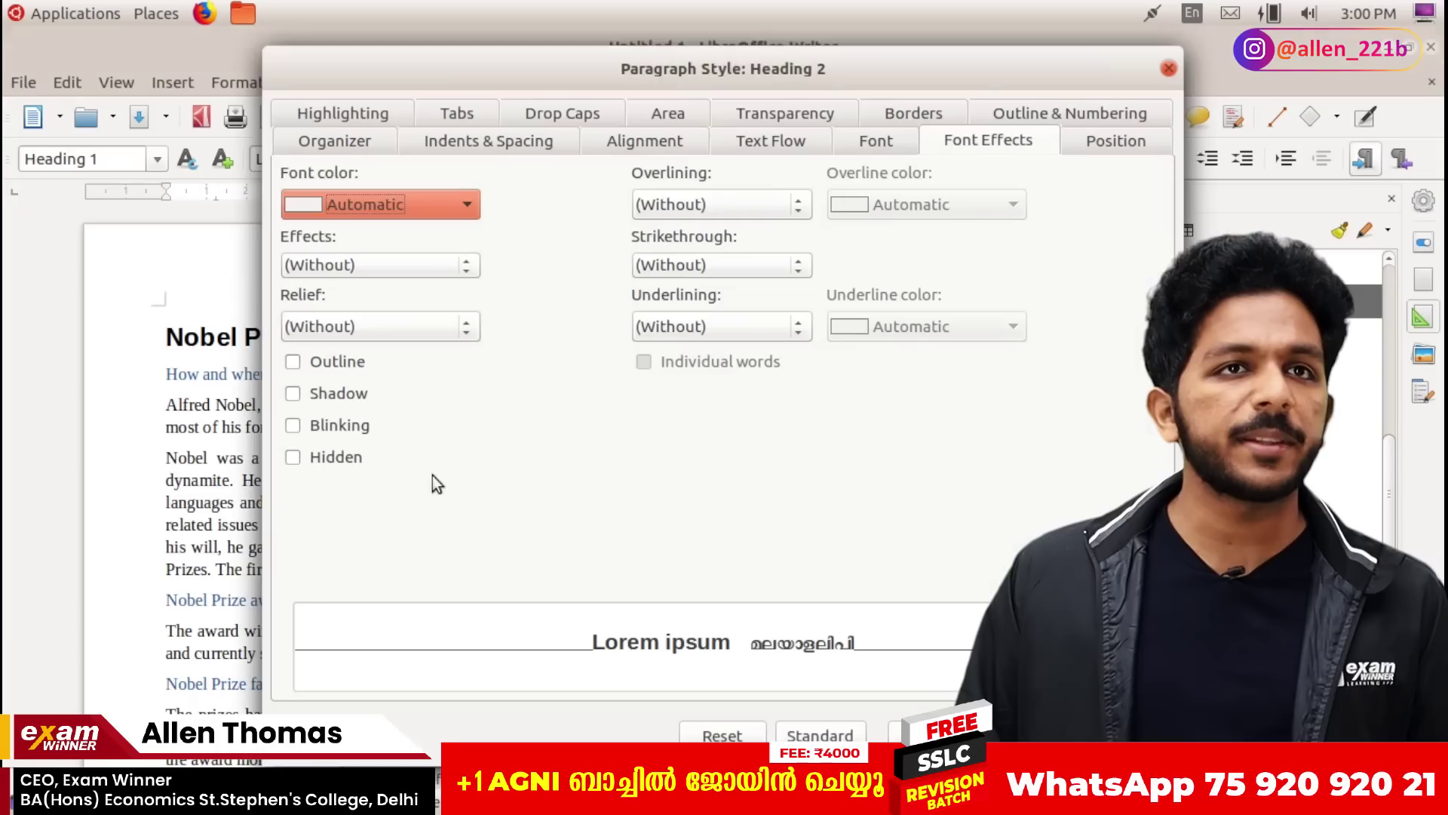
Step: Set the Heading 2 style's Western text font to Andika with a size of 110%
click(884, 140)
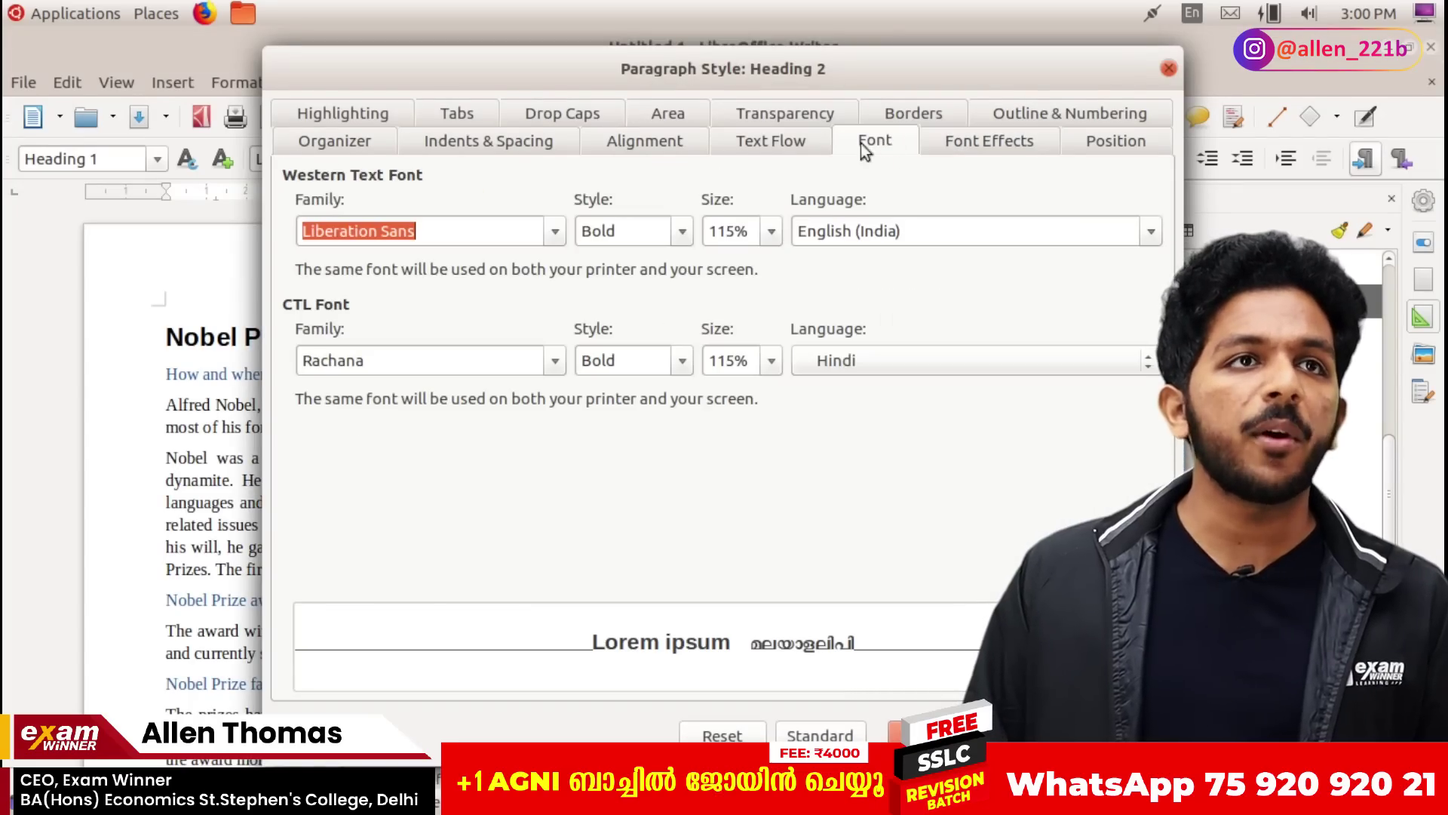
text(Andika)
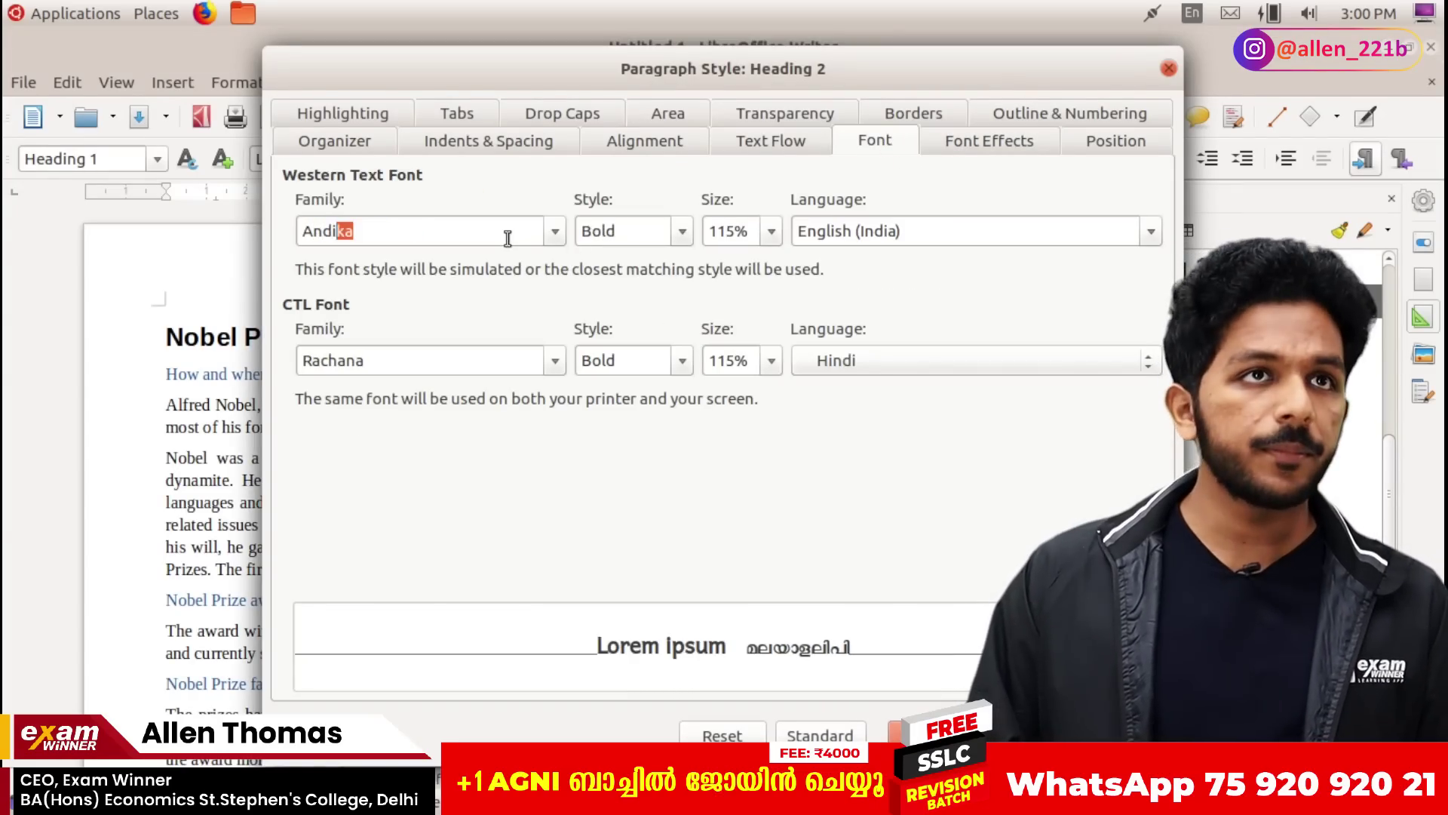
key(Tab)
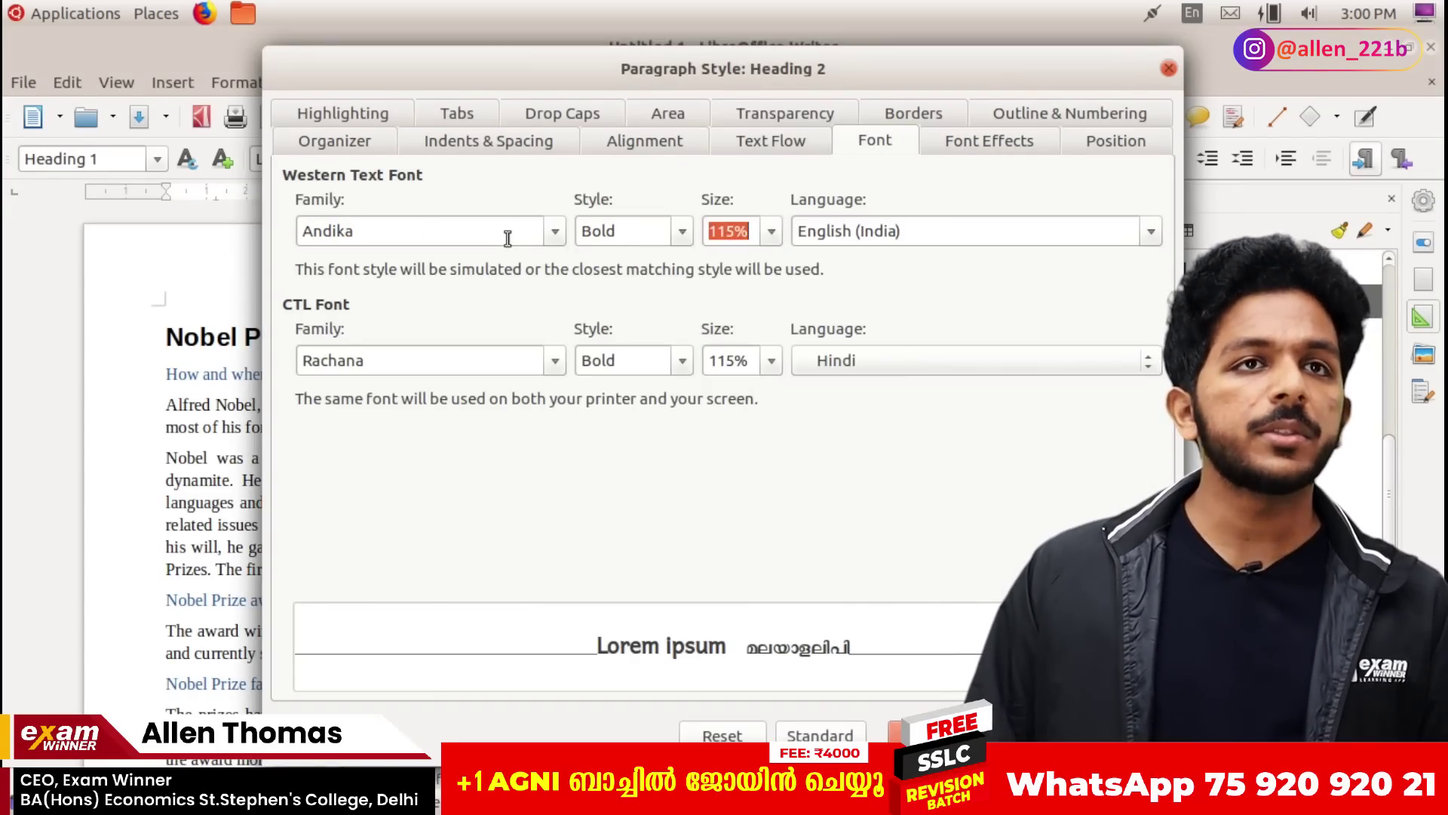
key(alt+Tab)
key(alt+Tab)
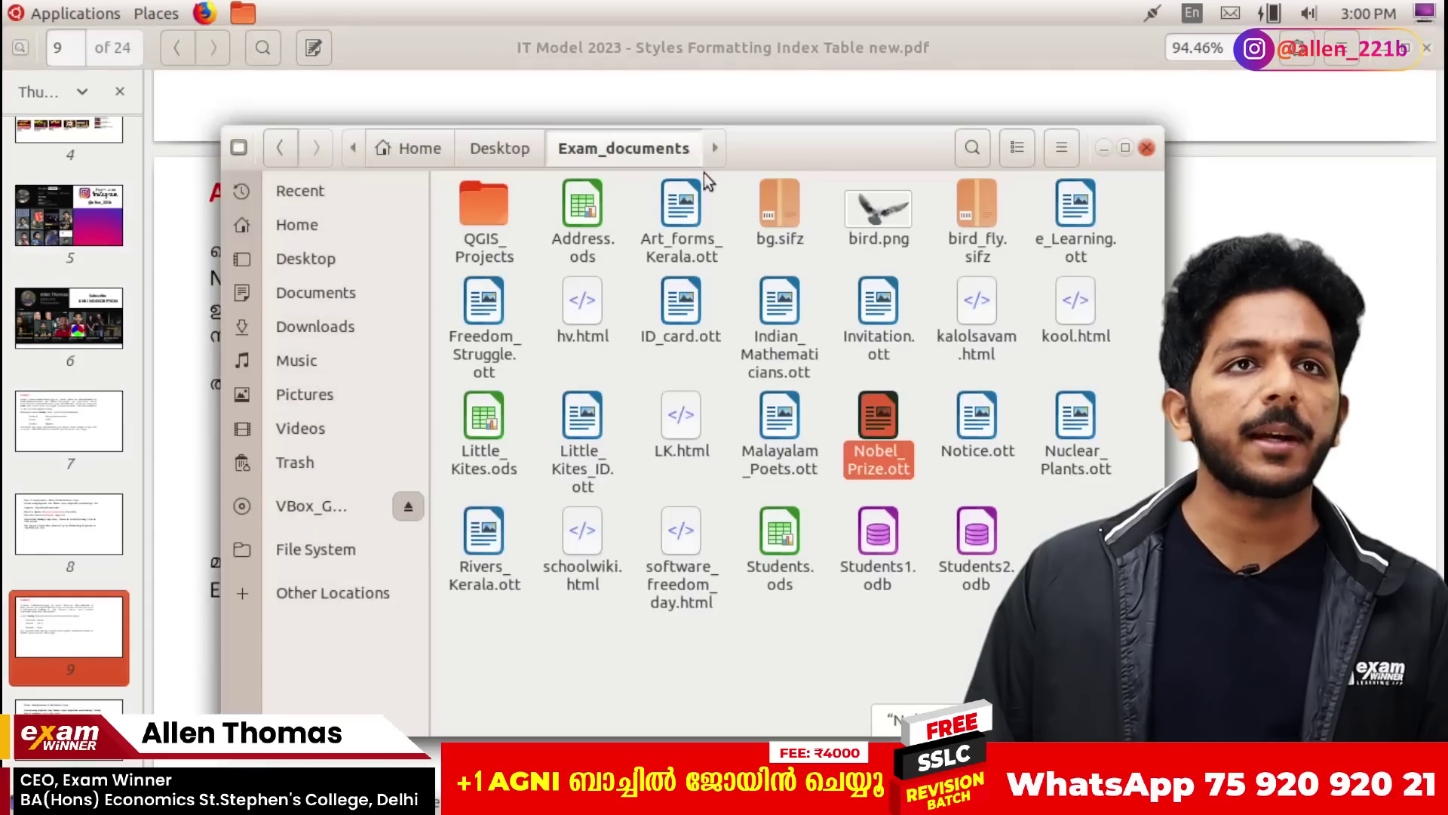
key(alt+Tab)
text(110)
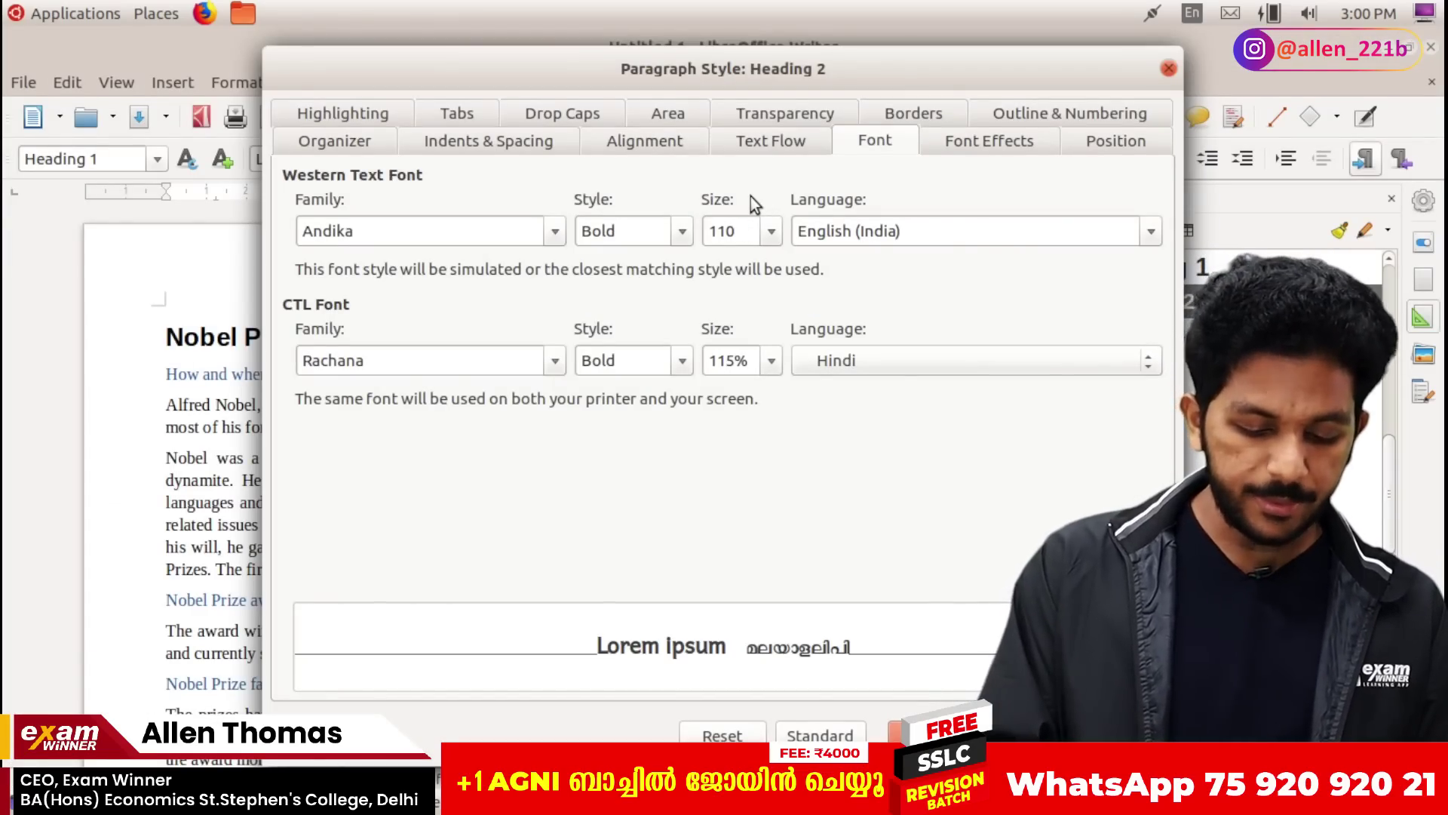
text(%)
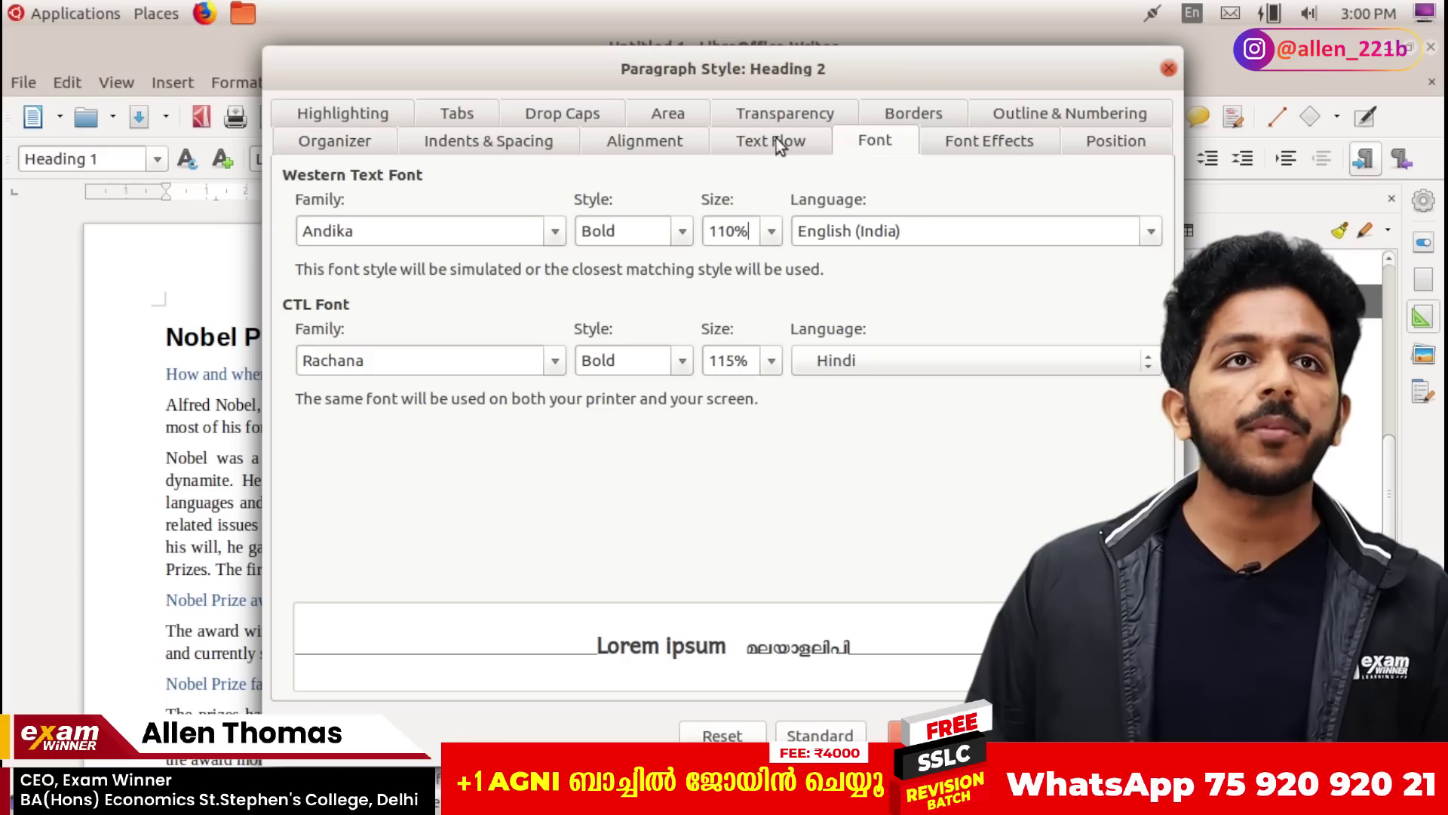
Step: Set the Heading 2 style's font color to Green, save the style changes, and switch back to the instructions PDF
click(948, 142)
click(443, 205)
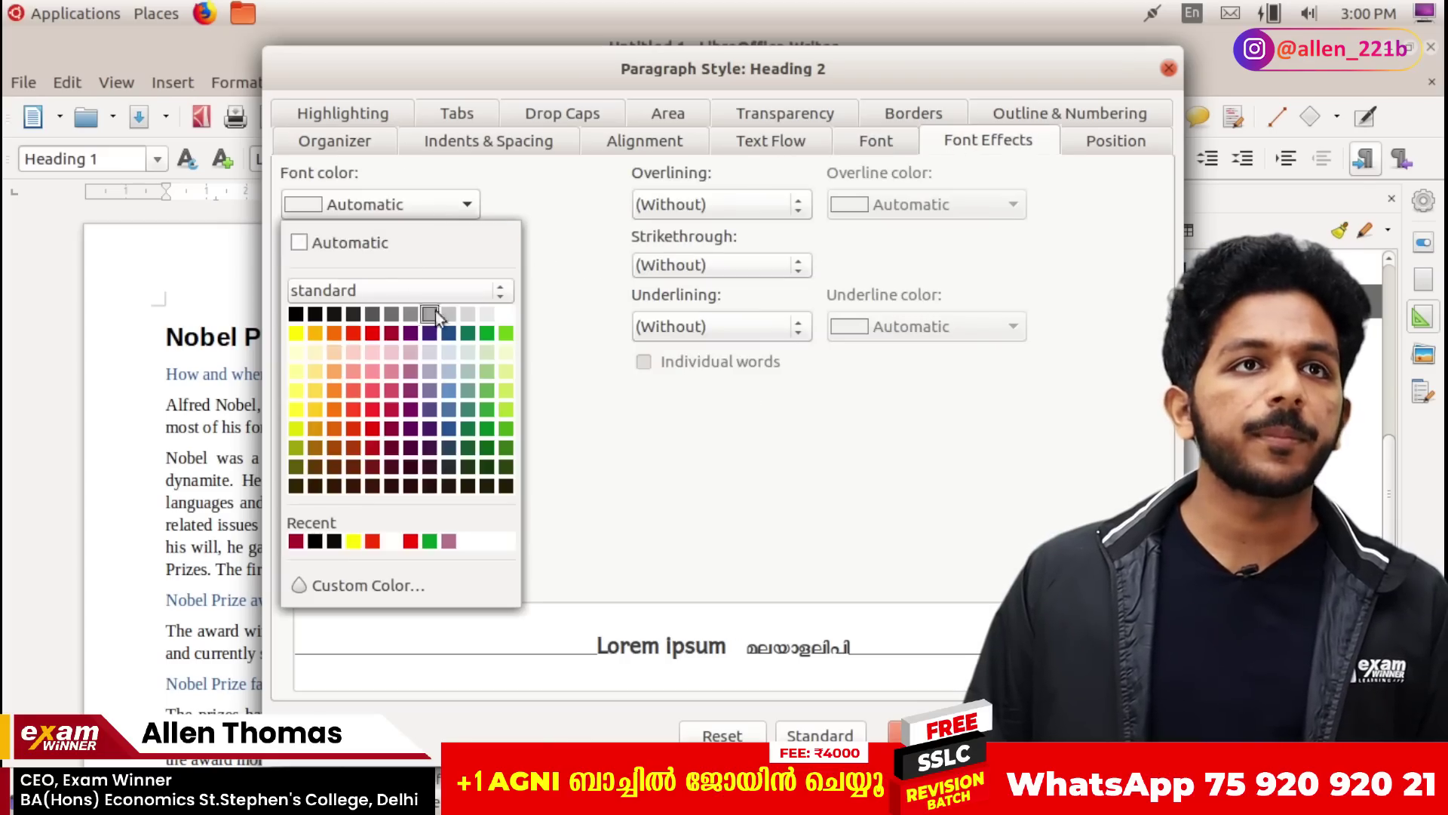
click(486, 333)
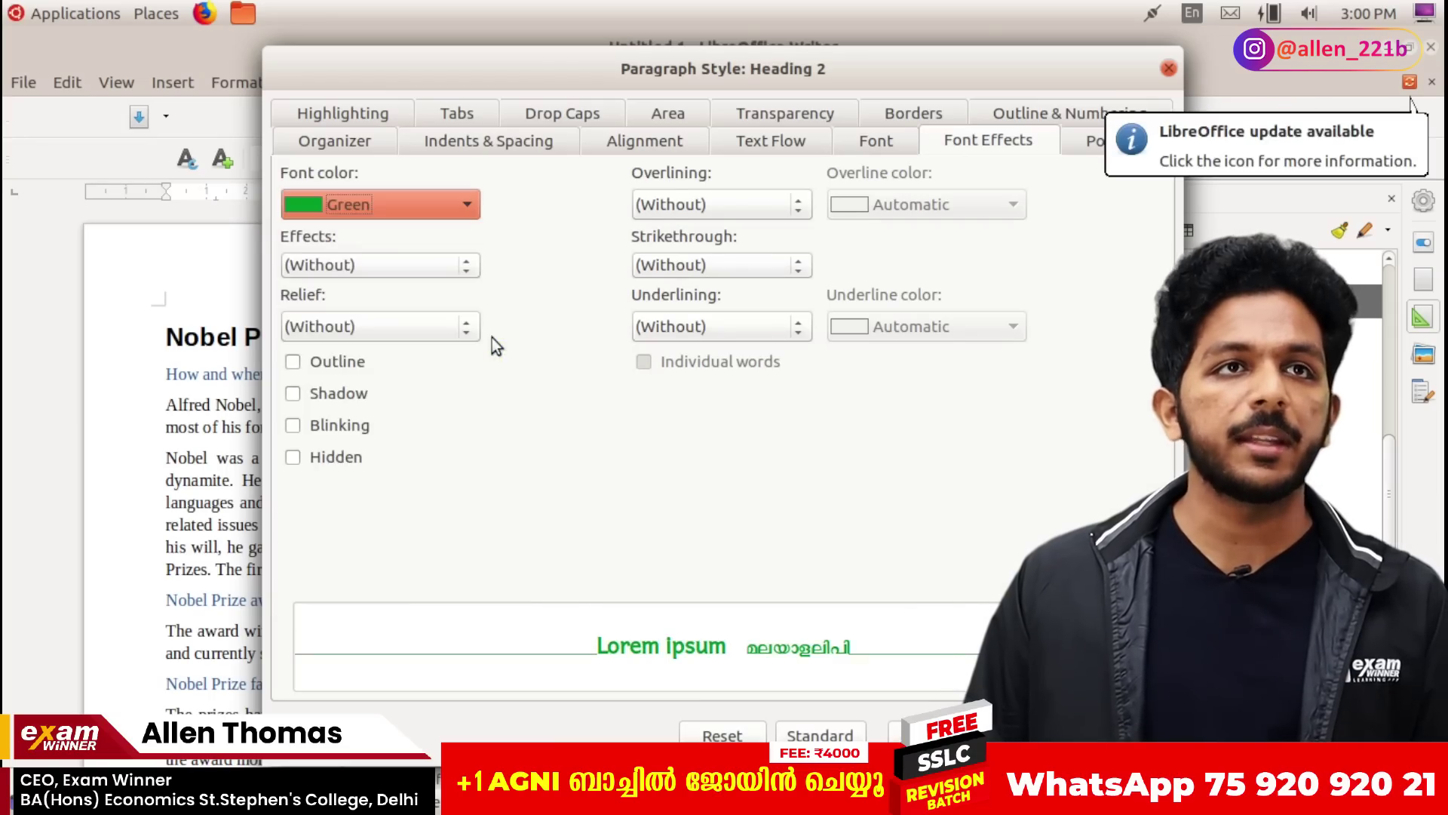
key(Return)
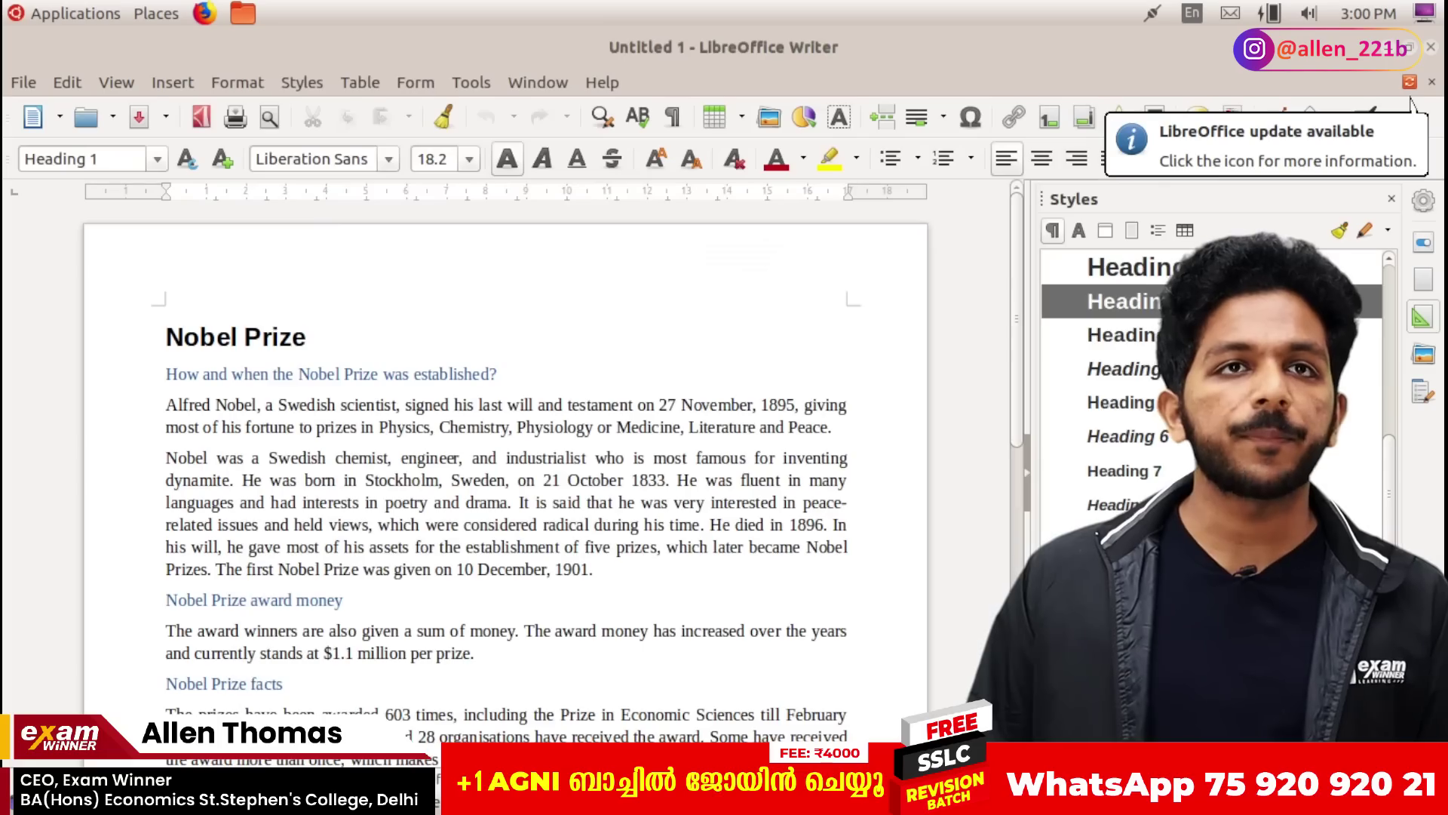
key(alt+Tab)
key(alt+Tab)
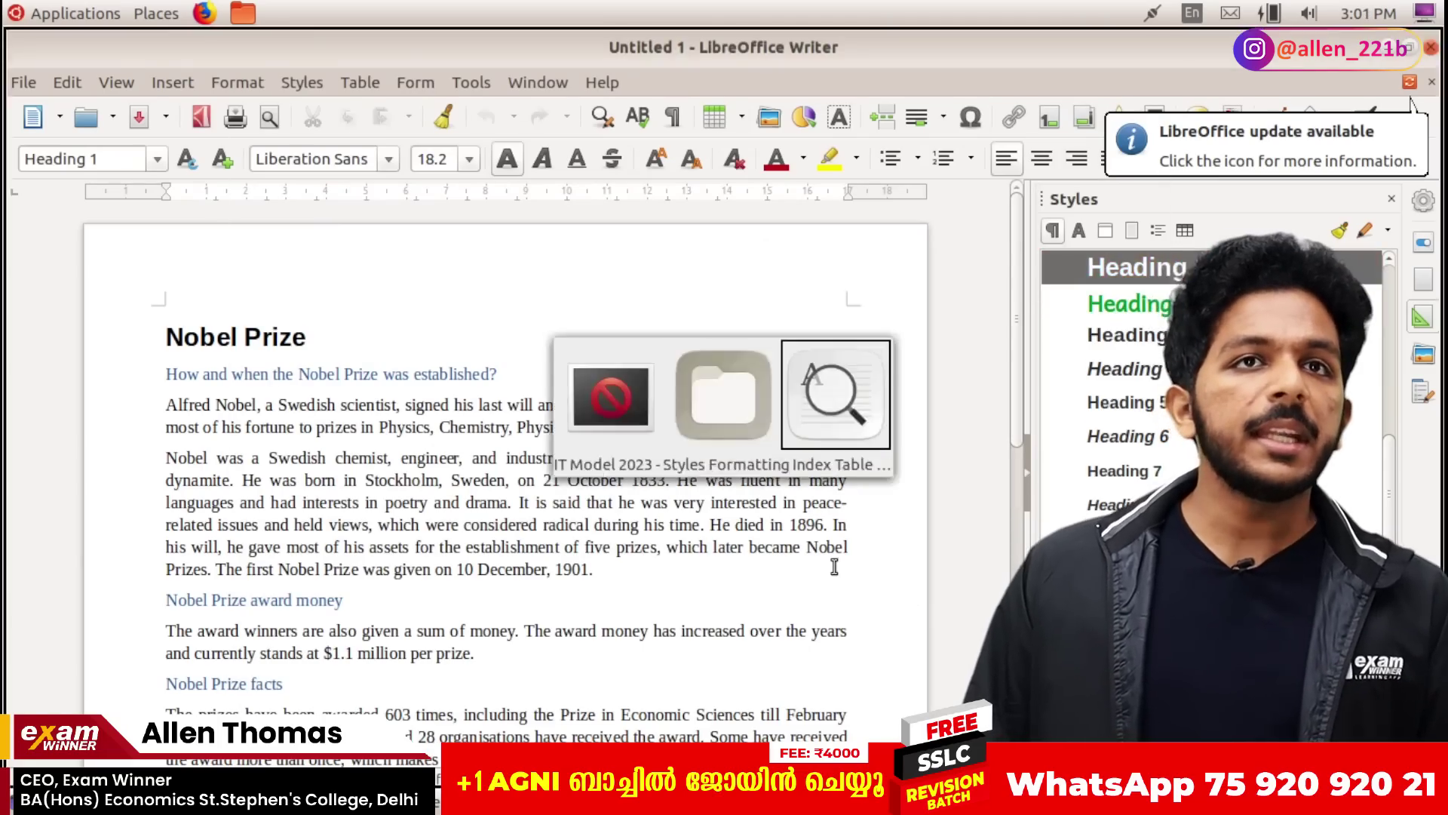
Step: Check the subheading instruction in the PDF, then return to Writer and select all five blue subheadings of the Nobel Prize document together
scroll(317, 588, down, 10)
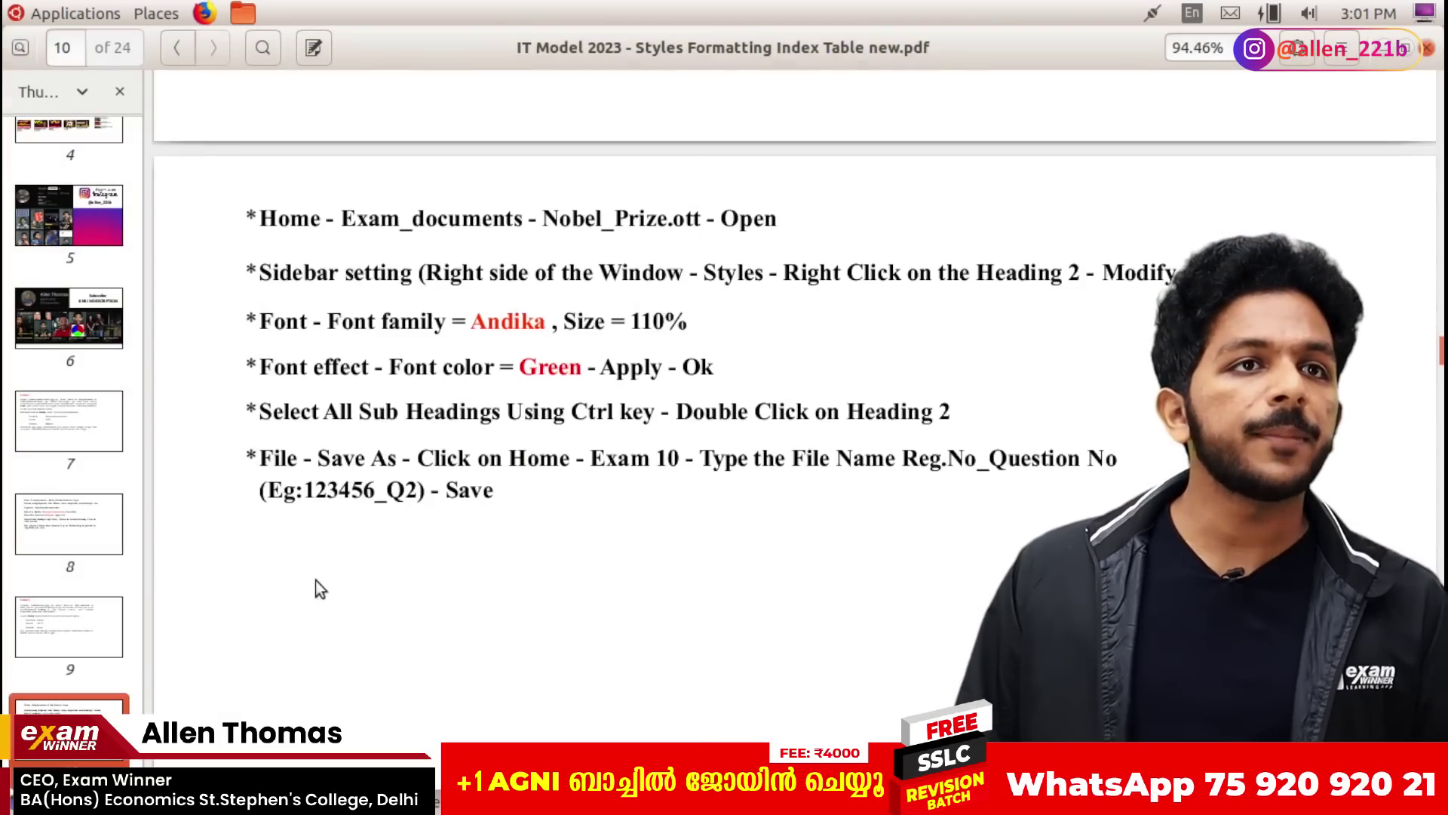
key(alt+Tab)
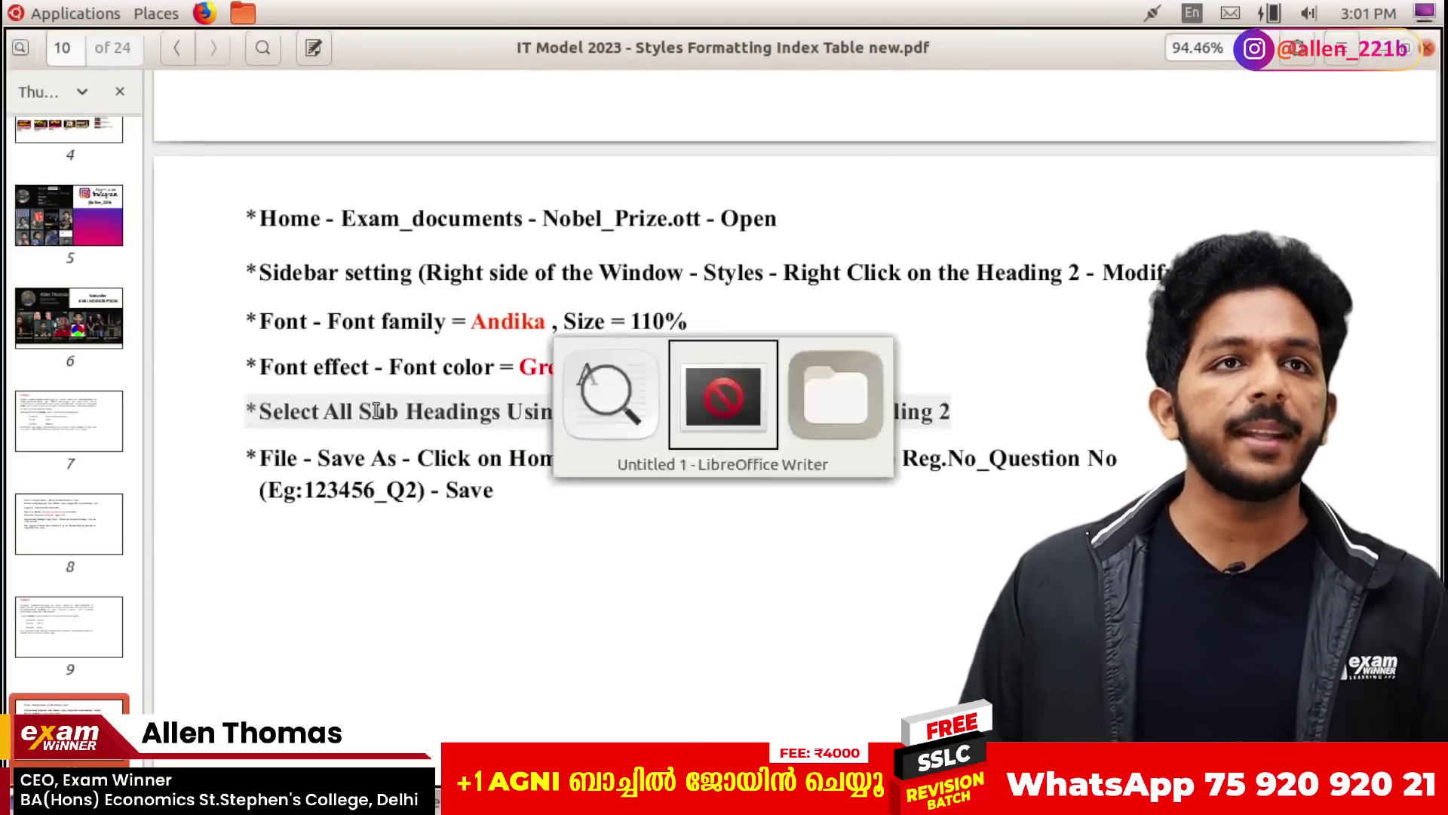
scroll(272, 376, down, 4)
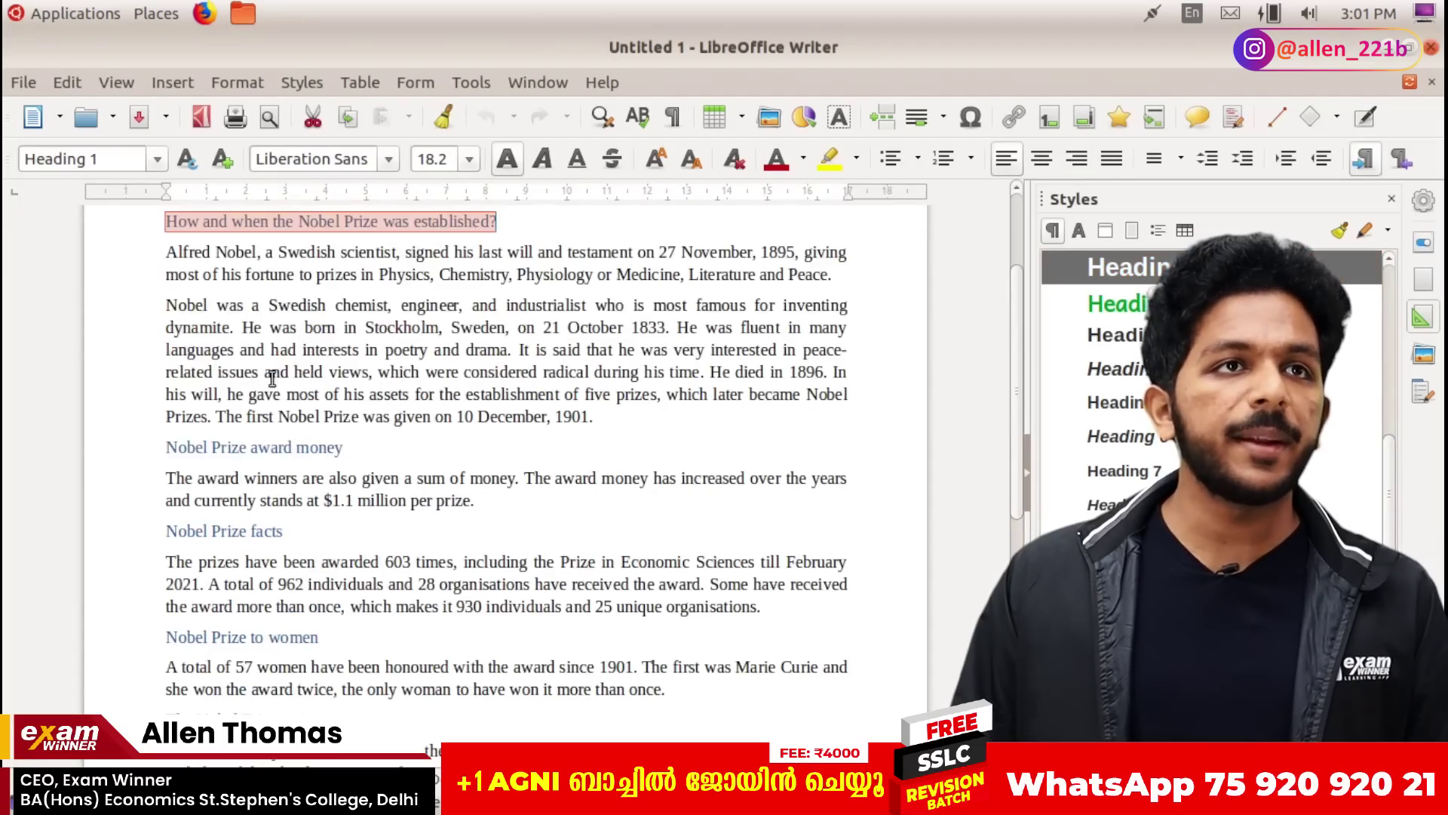
click(285, 478)
scroll(291, 445, down, 3)
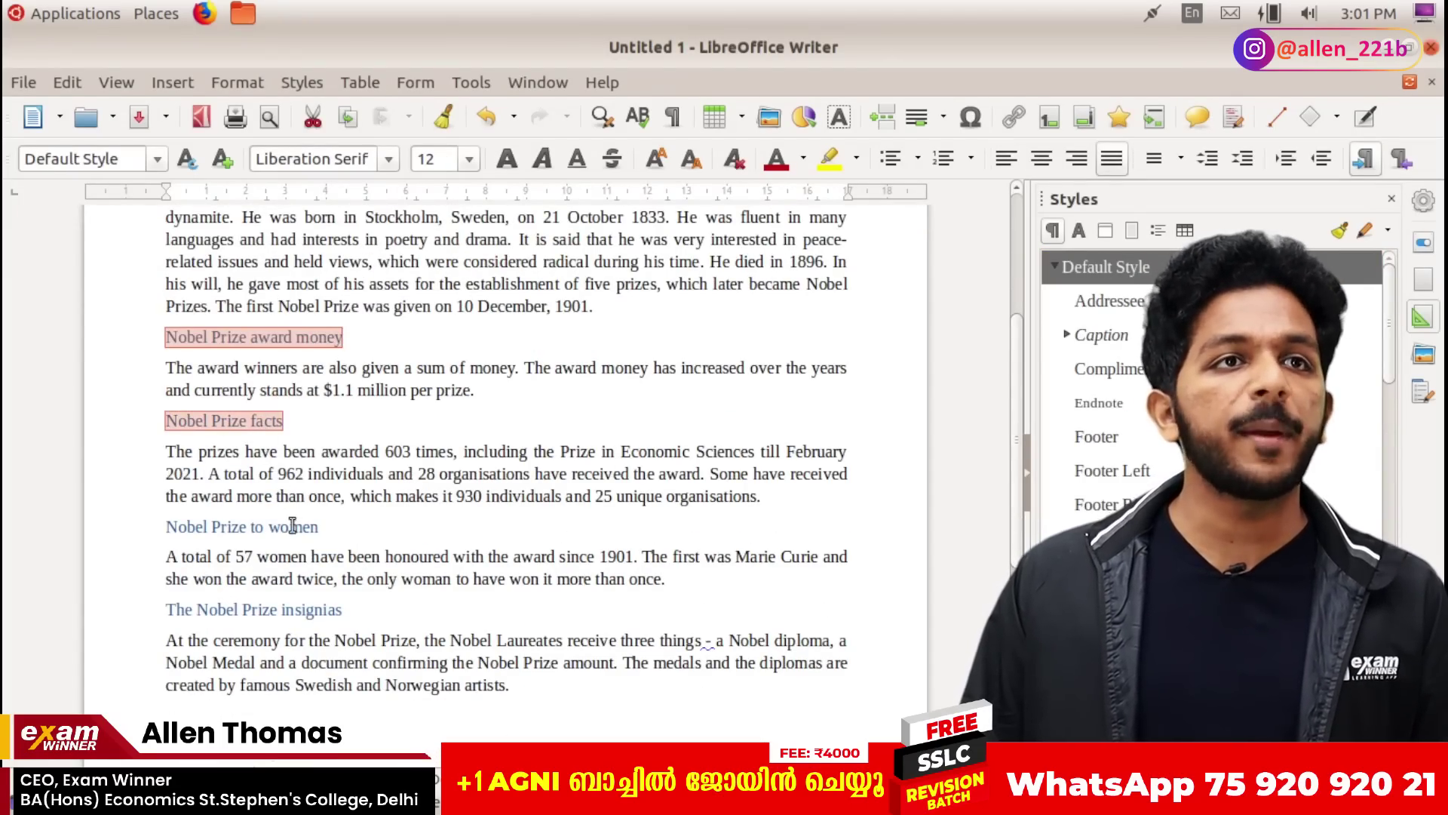
scroll(293, 526, down, 3)
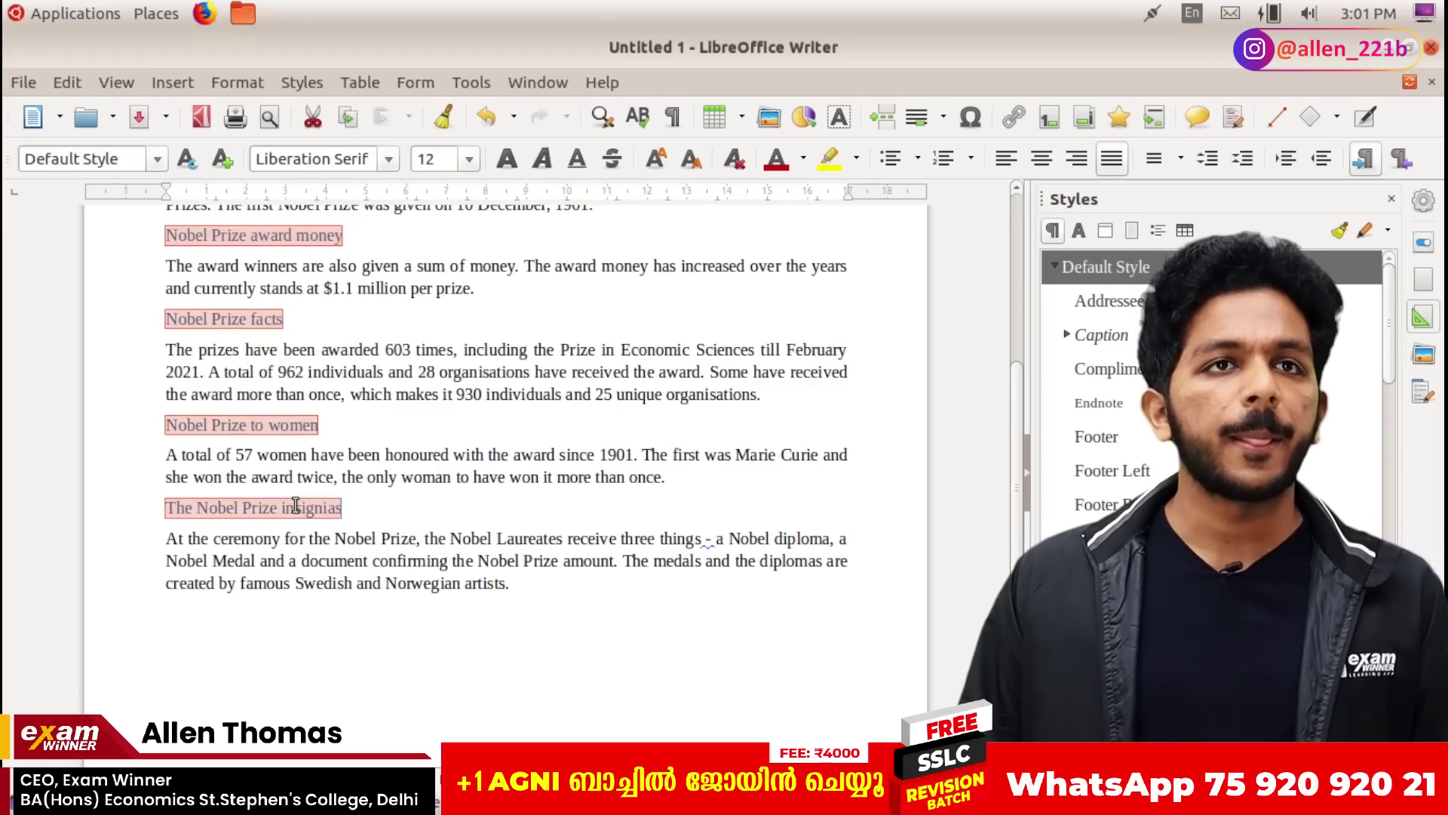
scroll(294, 501, down, 8)
scroll(295, 505, up, 10)
scroll(296, 515, up, 9)
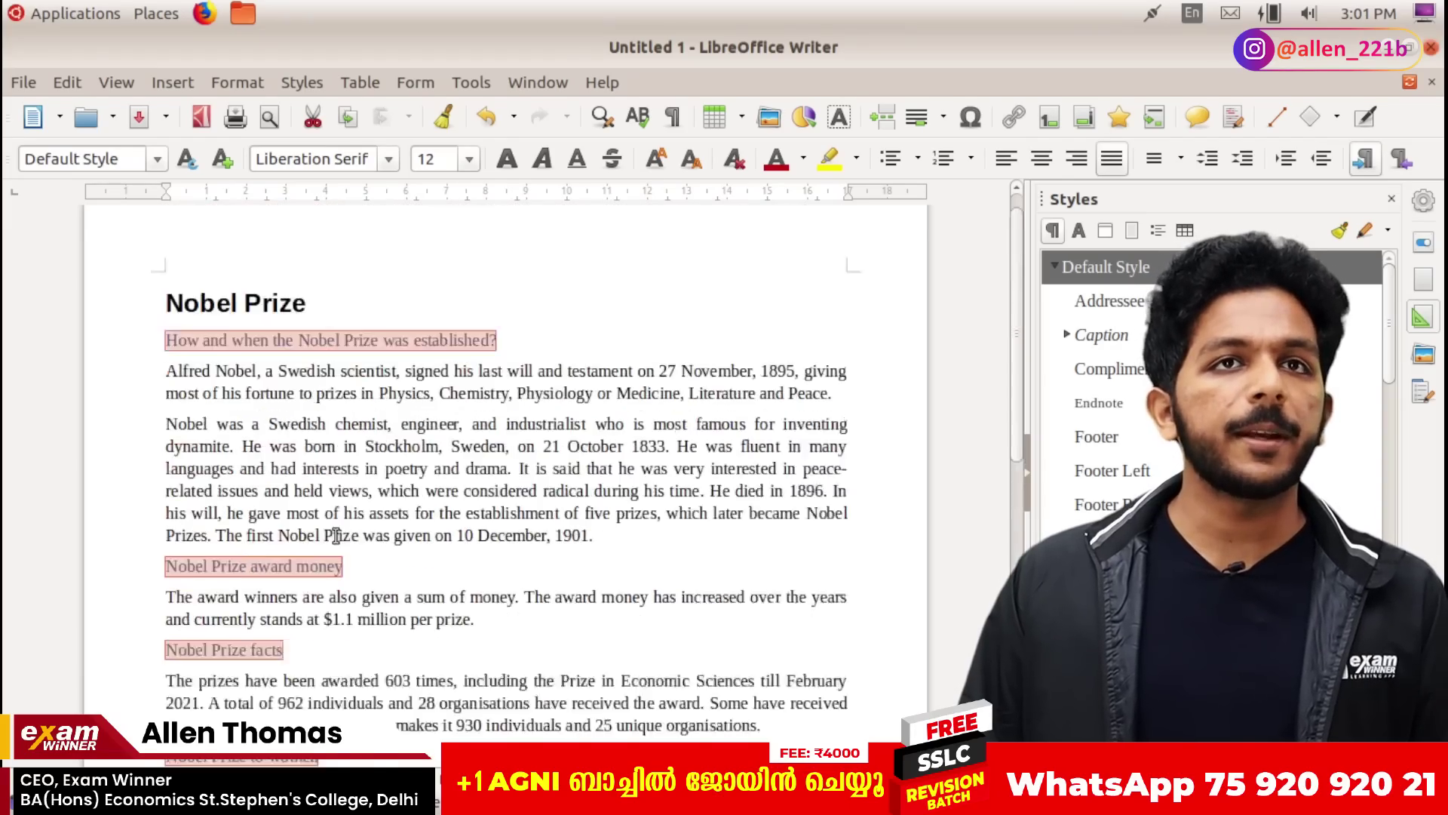
Step: Apply the Heading 2 paragraph style to the selected subheadings and clear the selection
scroll(1161, 361, down, 5)
scroll(1162, 358, down, 1)
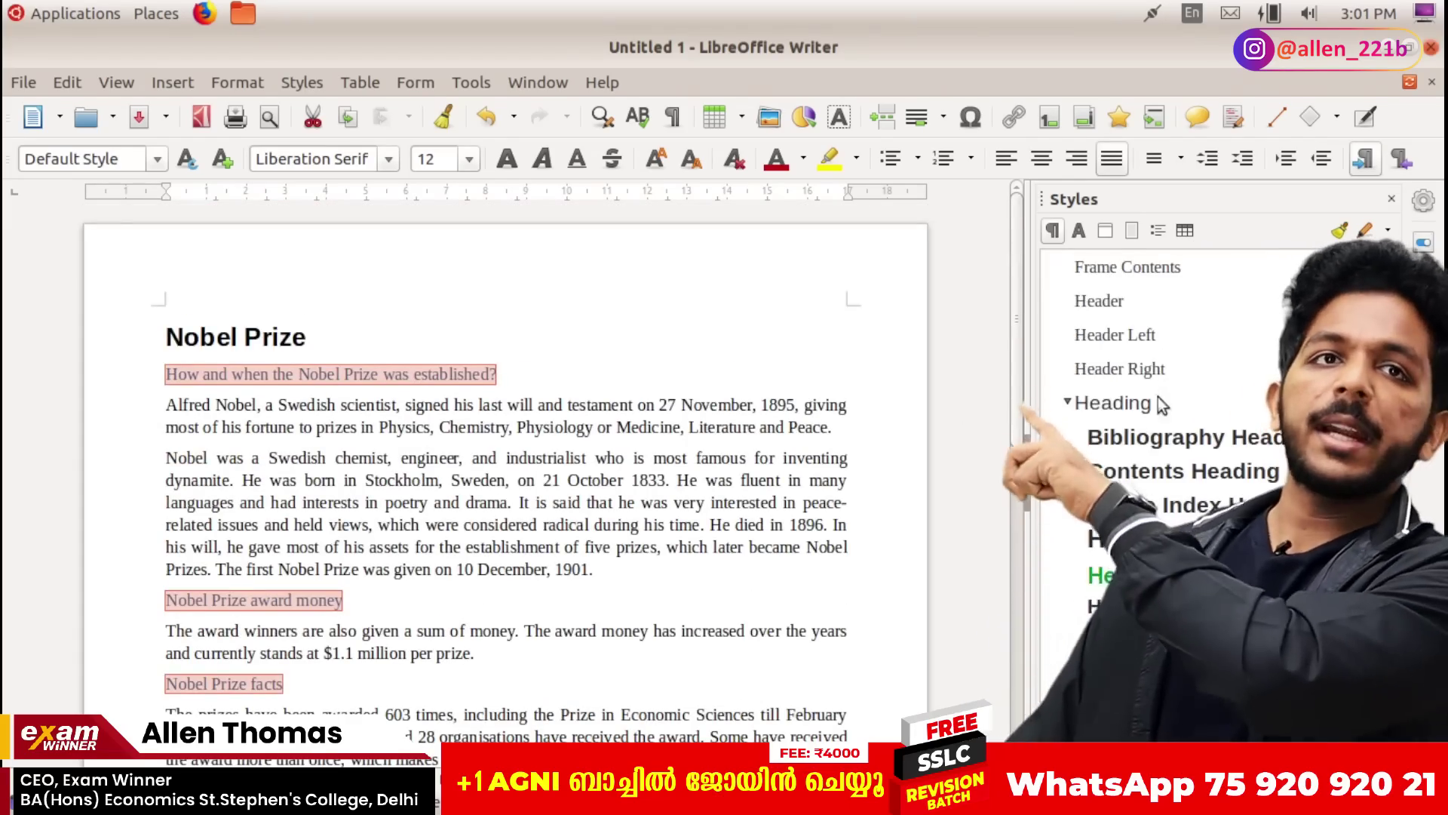
double_click(1109, 575)
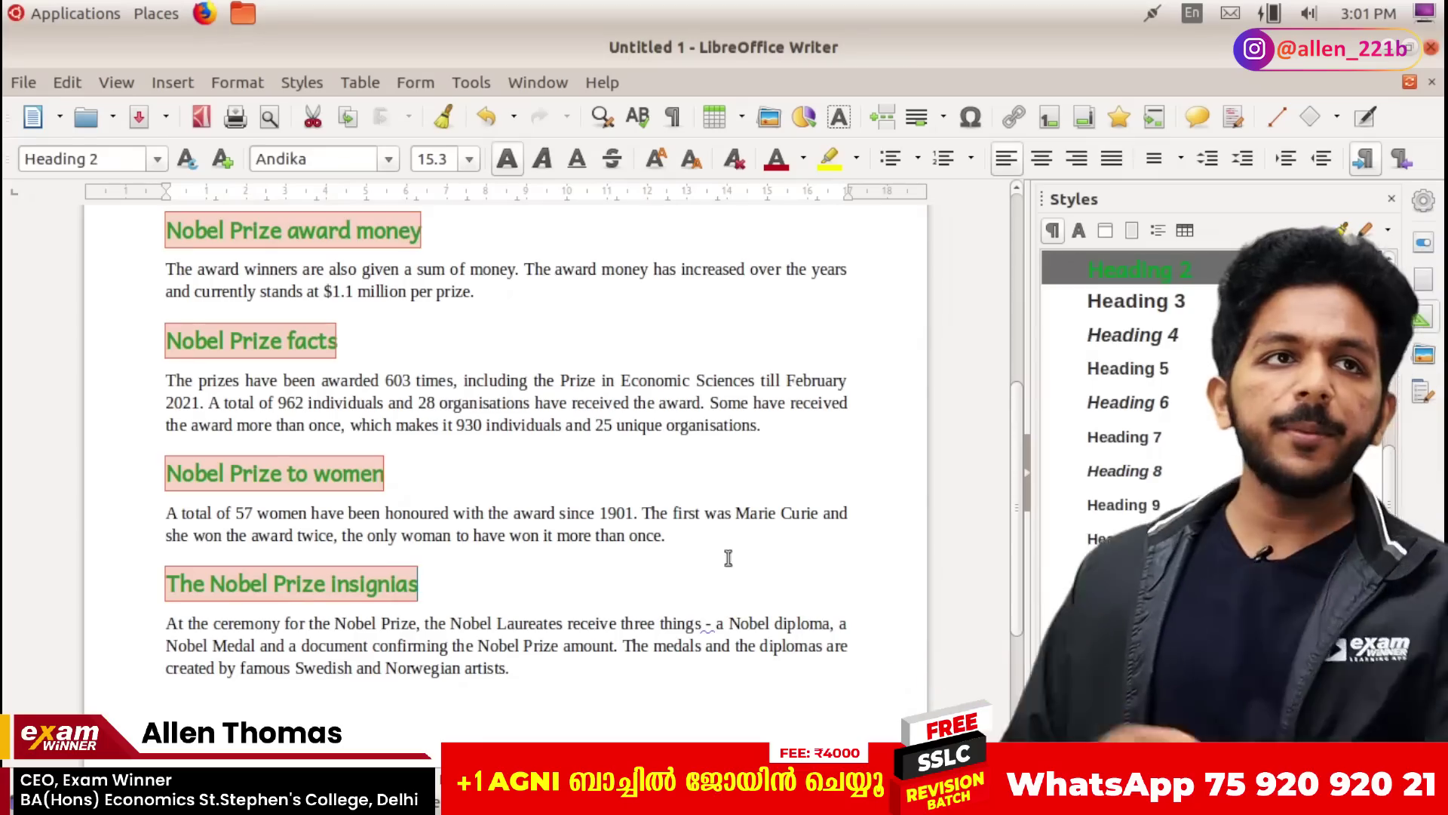
click(430, 494)
scroll(430, 501, up, 5)
scroll(431, 508, up, 1)
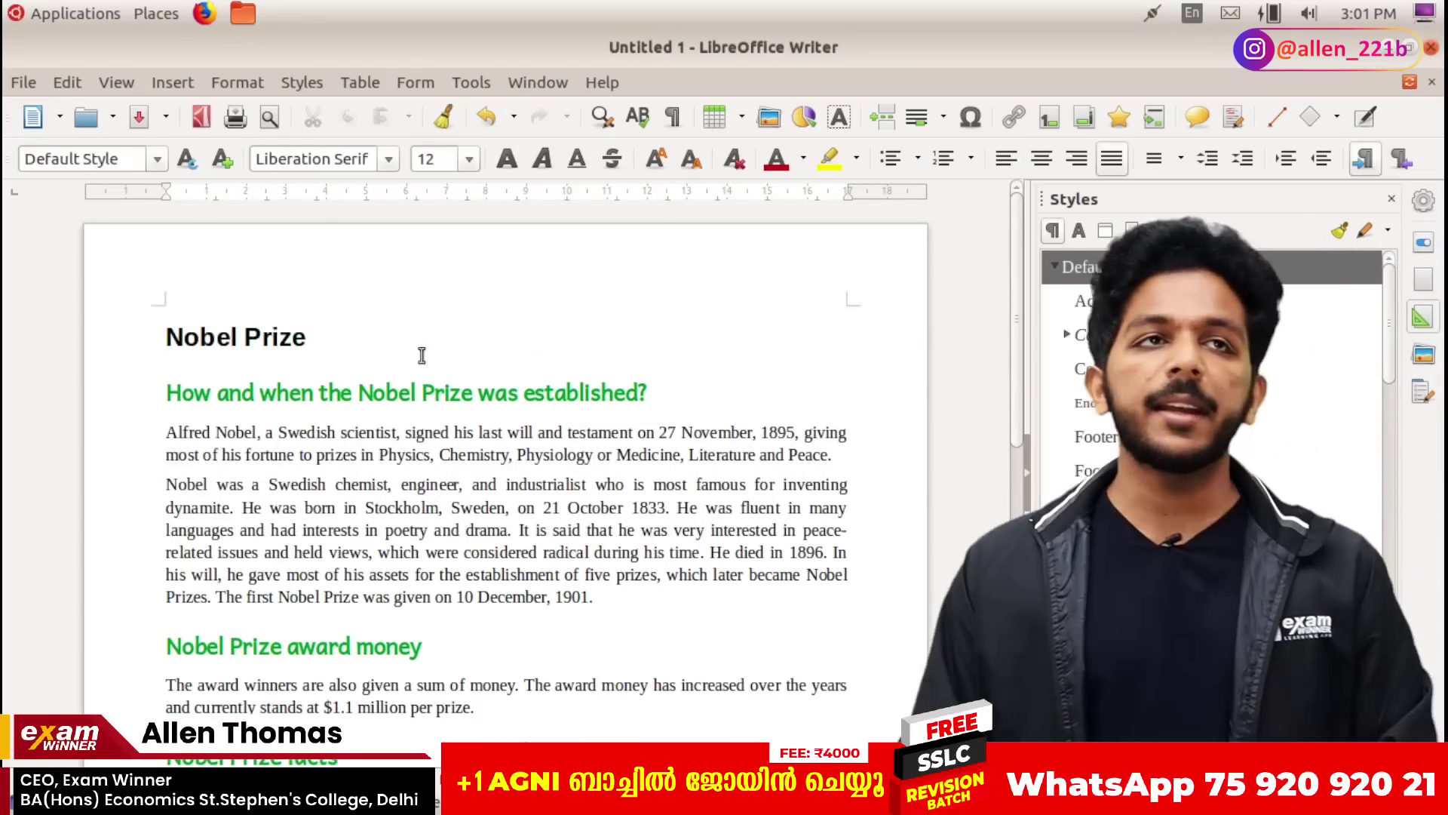
Step: Save the document under the name Heading_2 in the home folder's Exam10 folder
click(23, 82)
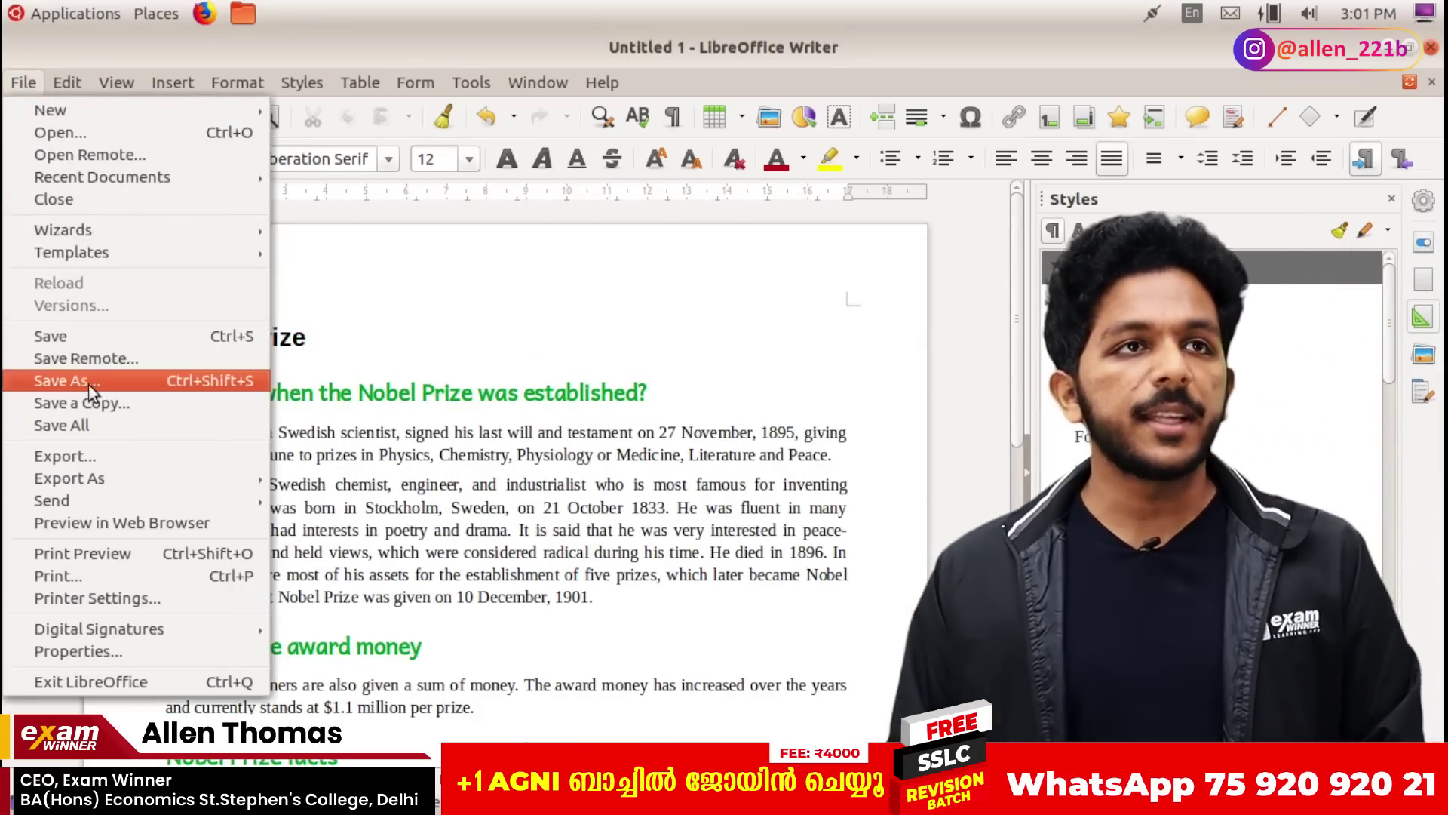
click(67, 380)
click(290, 292)
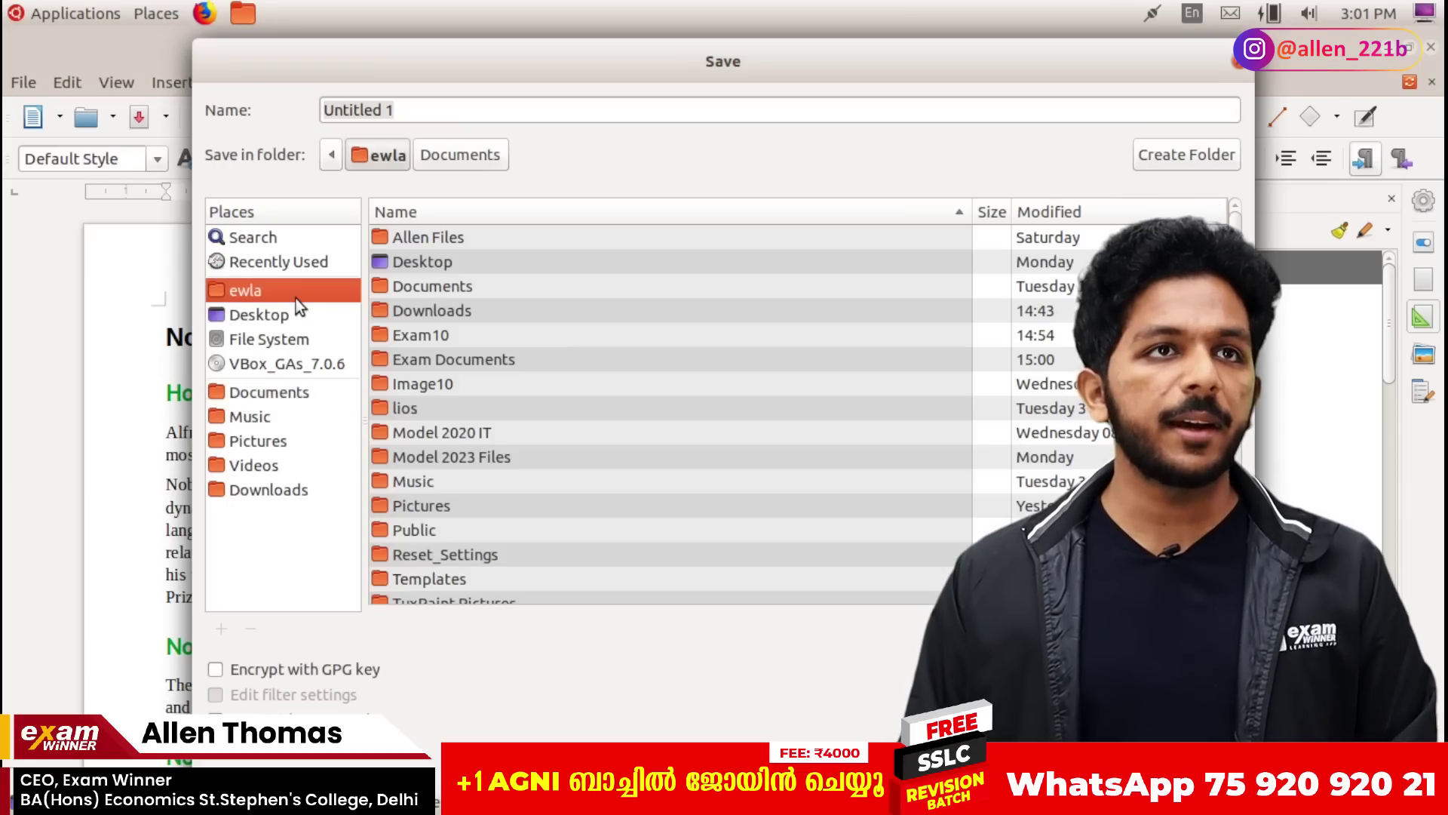
double_click(437, 340)
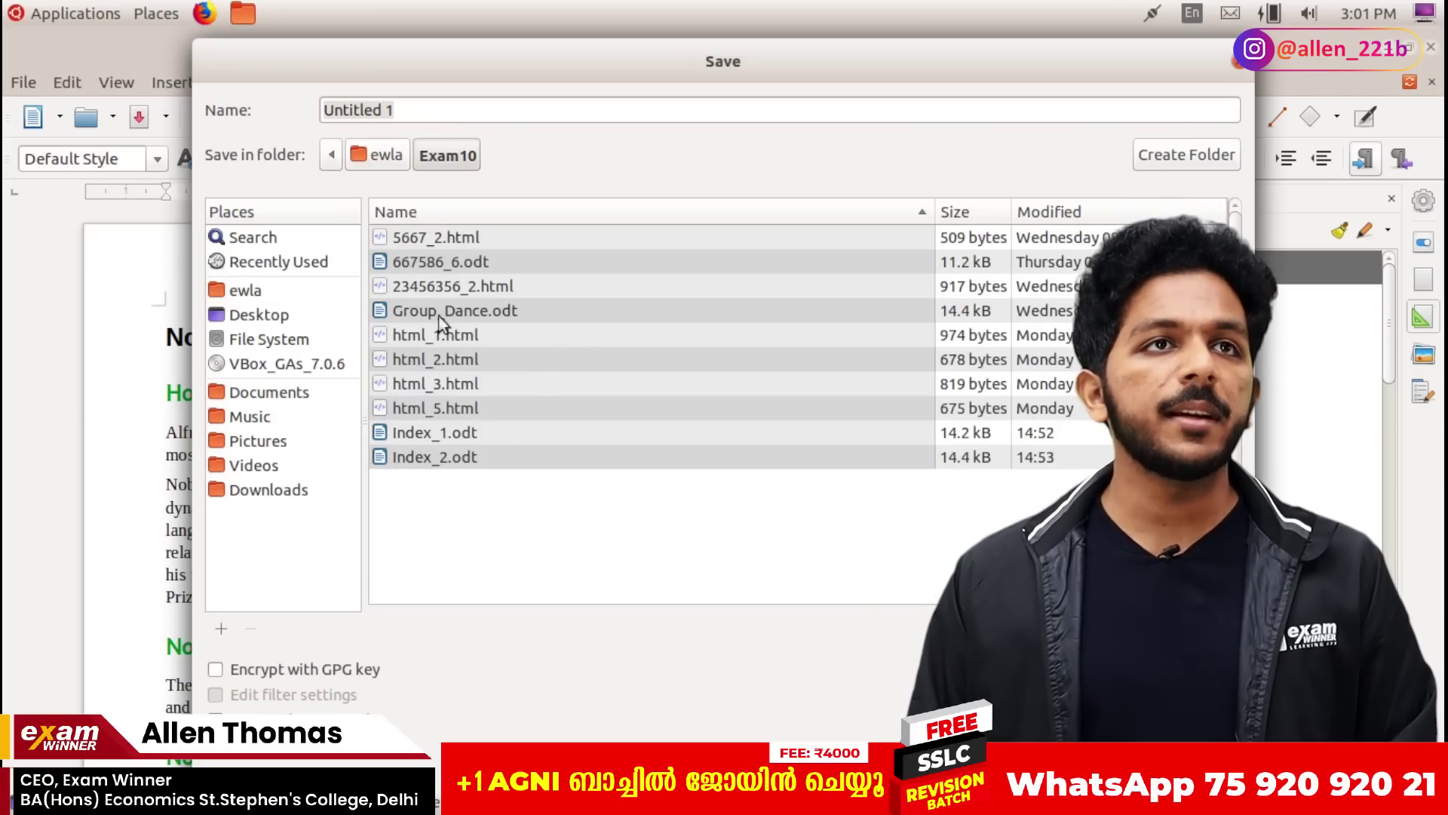
triple_click(435, 113)
text(Heading)
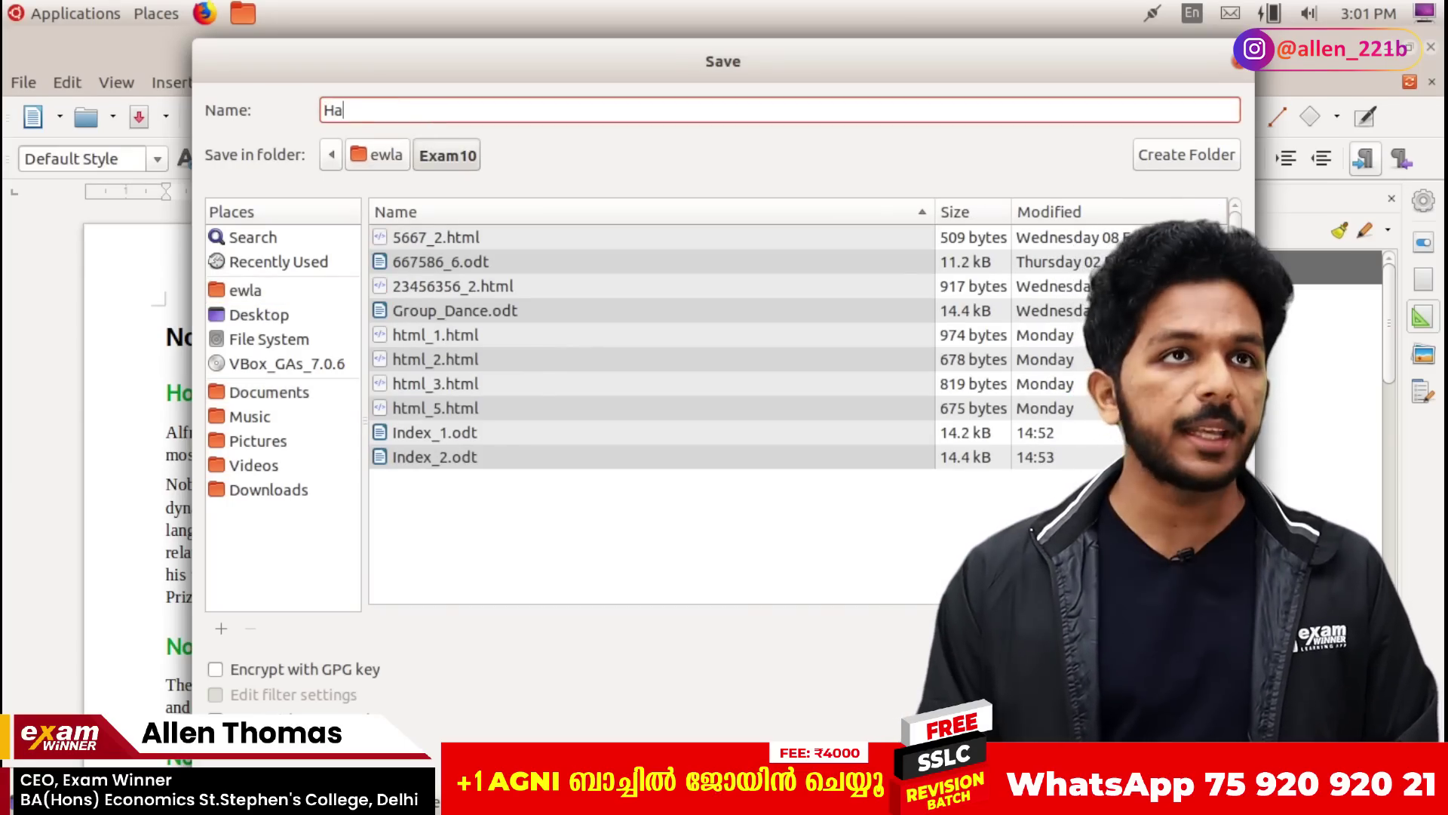
text(_2)
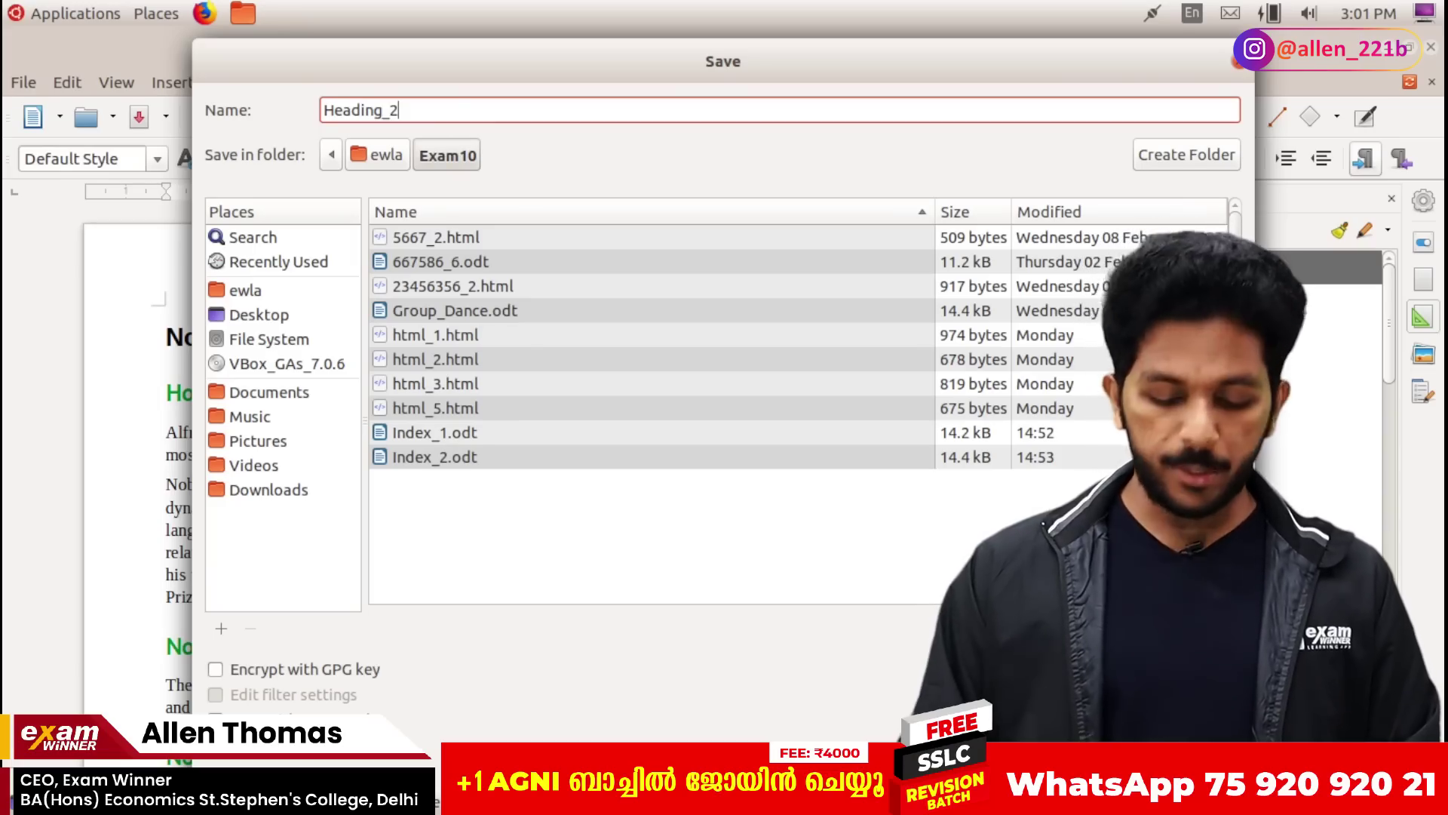
key(Return)
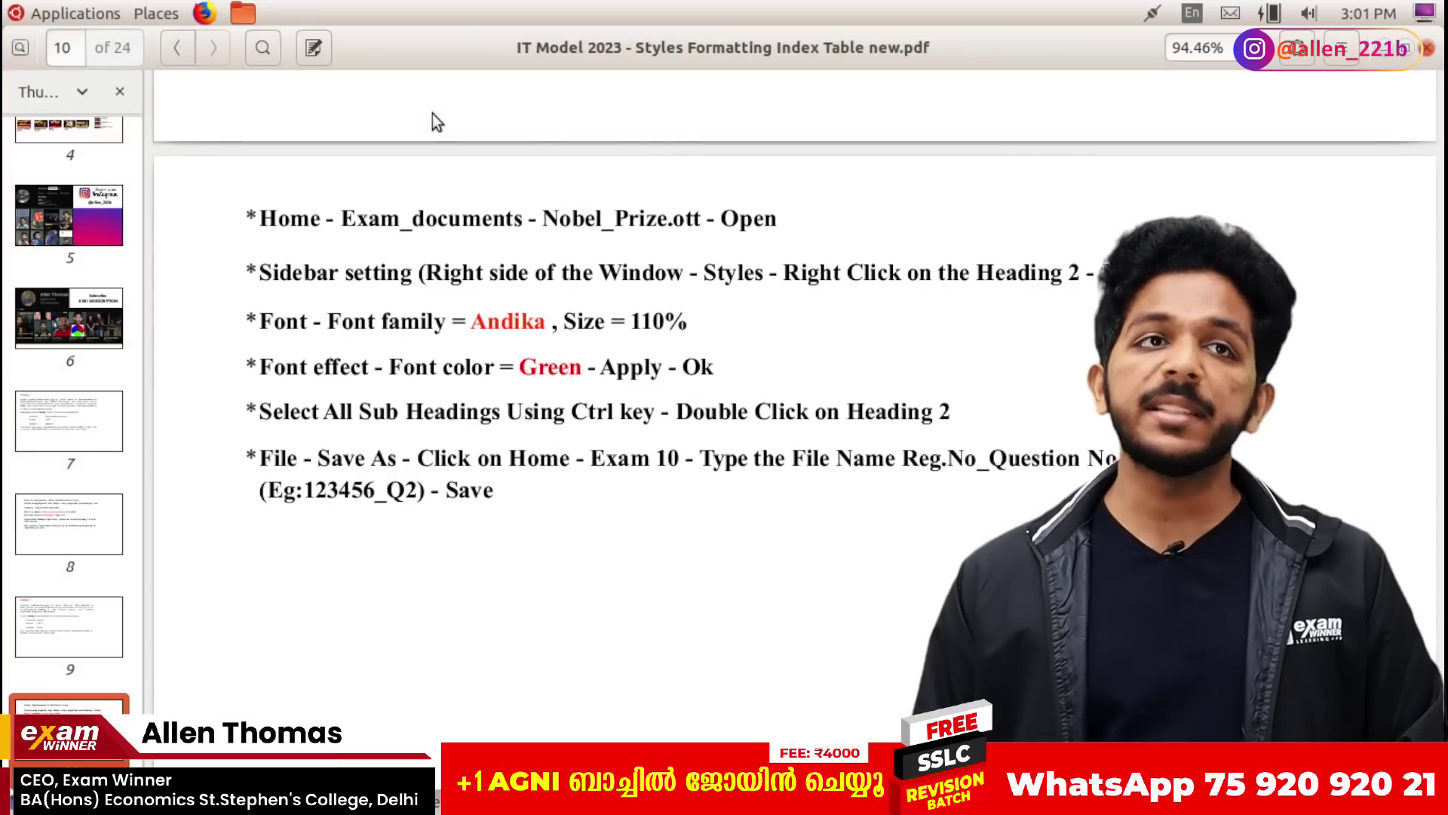
Step: Read through Activities 3 to 8 in the instructions PDF, covering heading style changes and tables of contents
scroll(785, 359, down, 6)
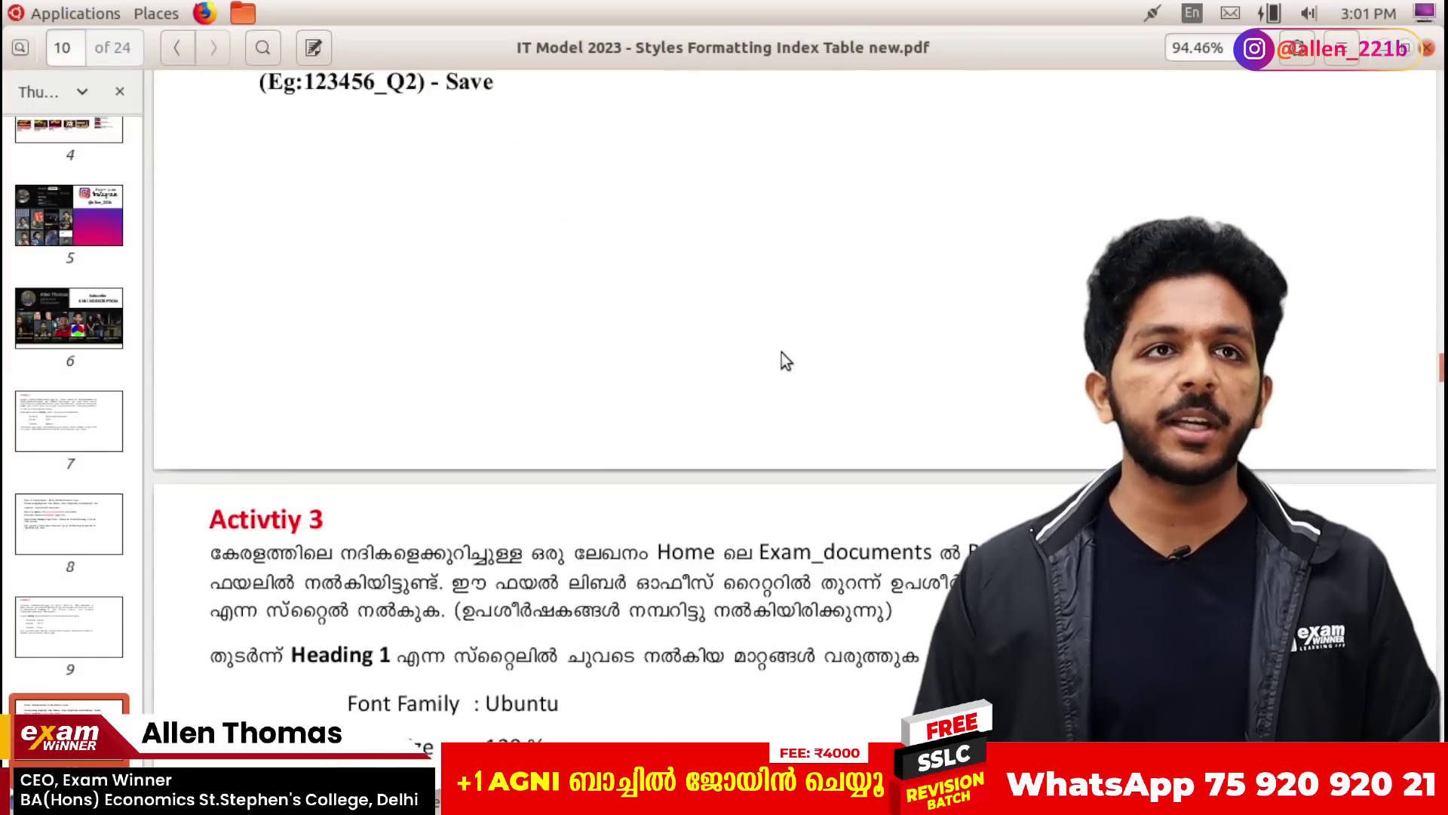
scroll(785, 353, down, 2)
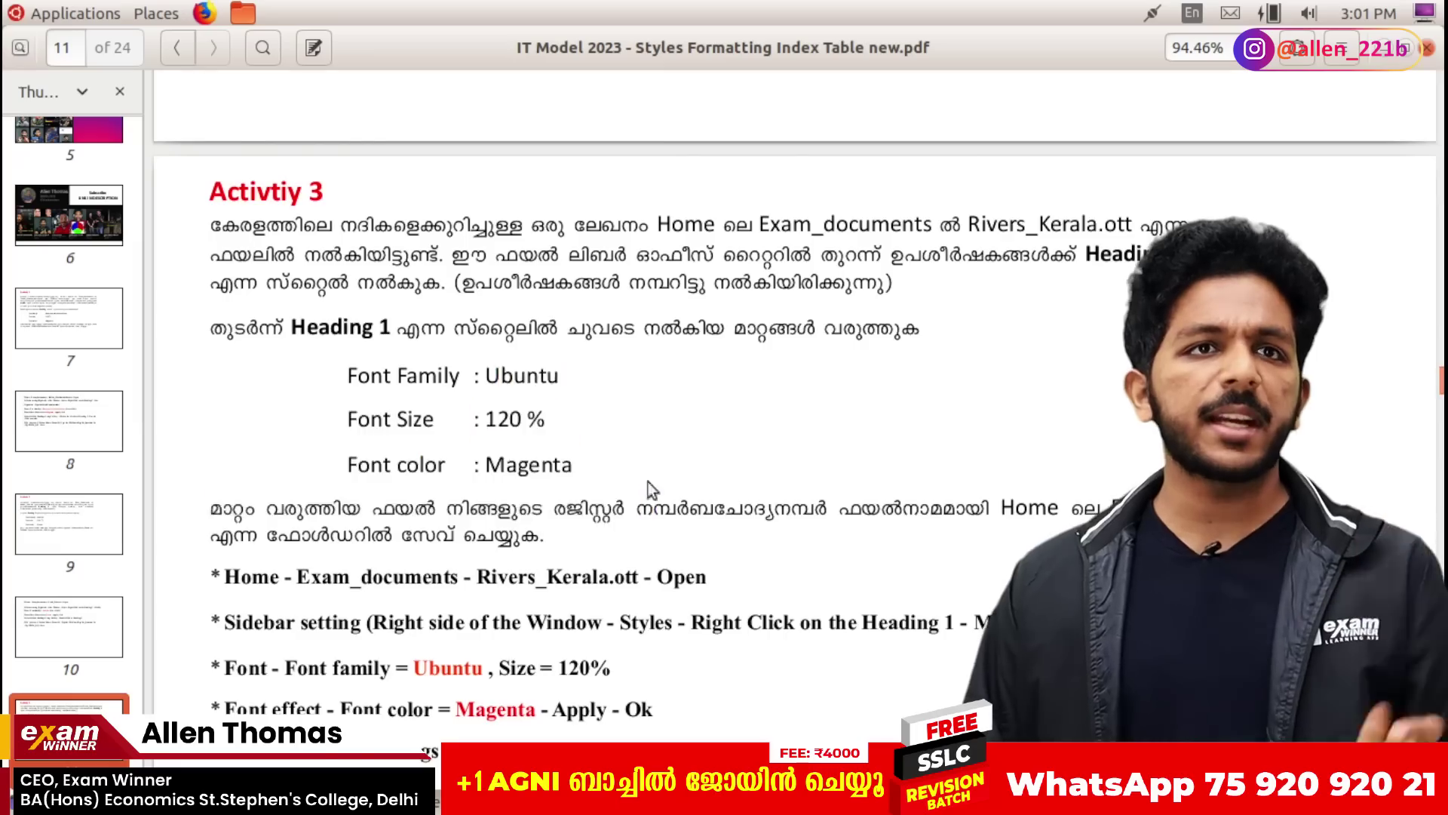
scroll(702, 494, down, 6)
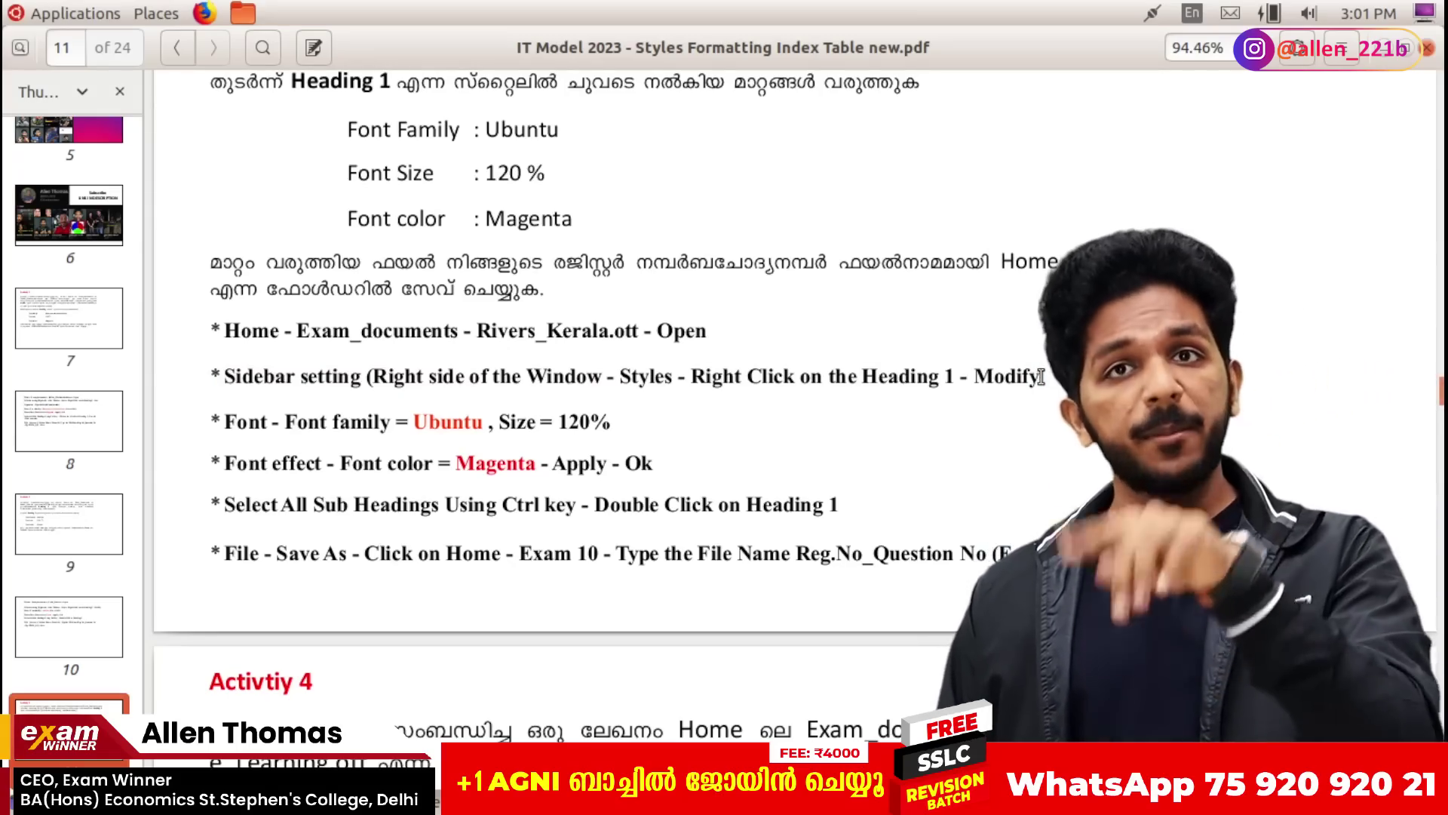
scroll(1041, 376, down, 12)
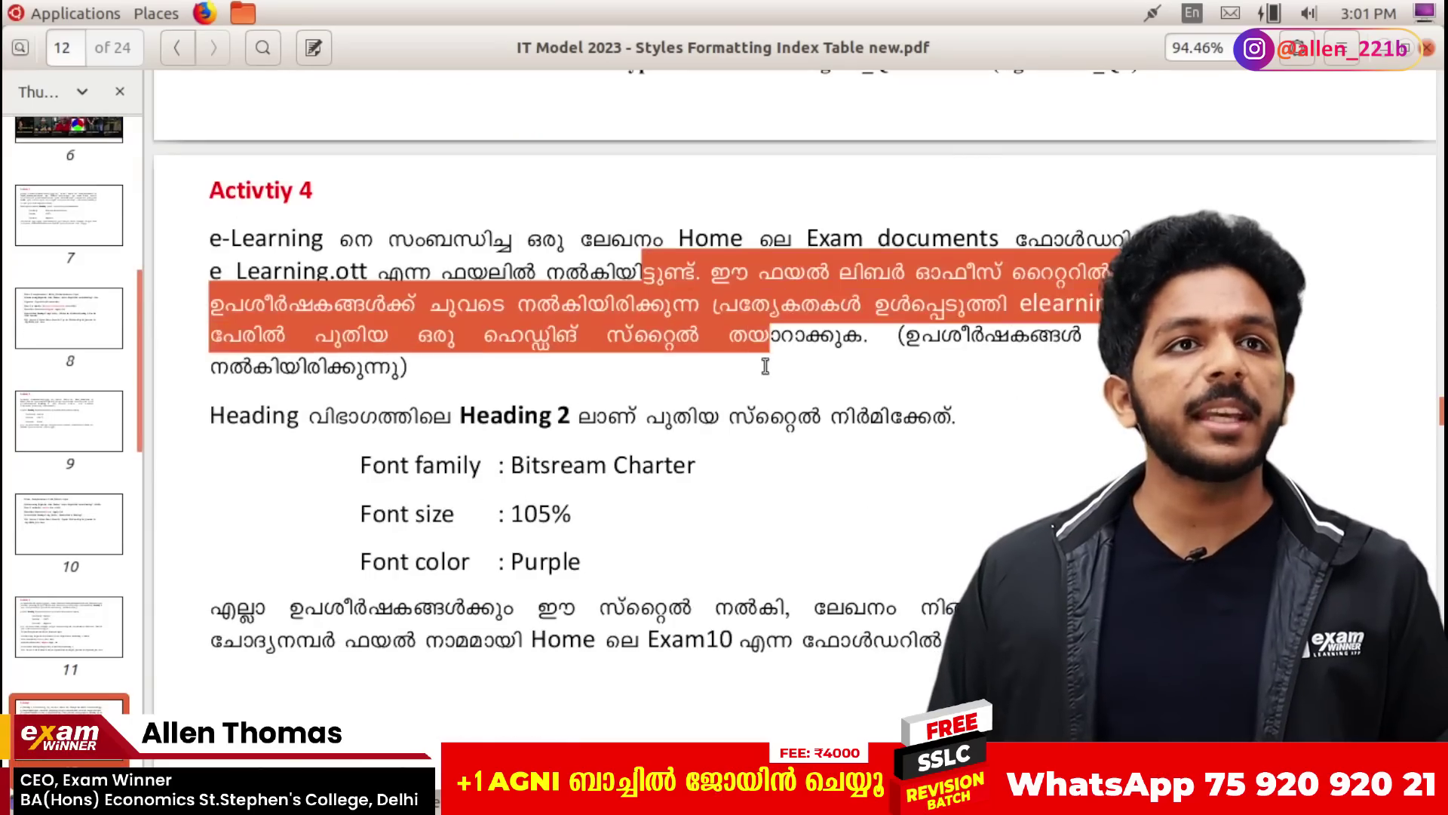
scroll(766, 368, down, 15)
scroll(766, 368, down, 20)
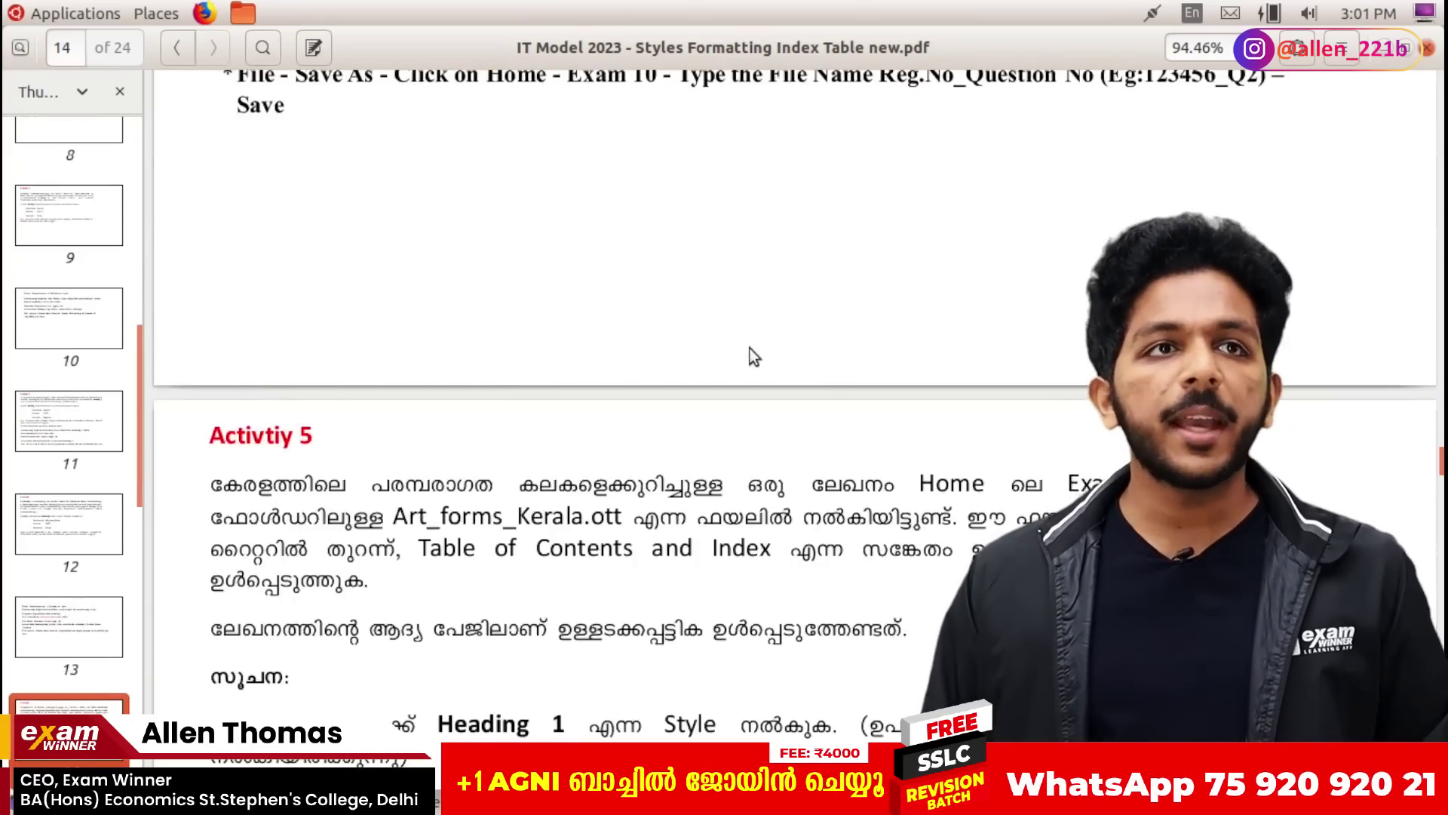
scroll(750, 347, up, 5)
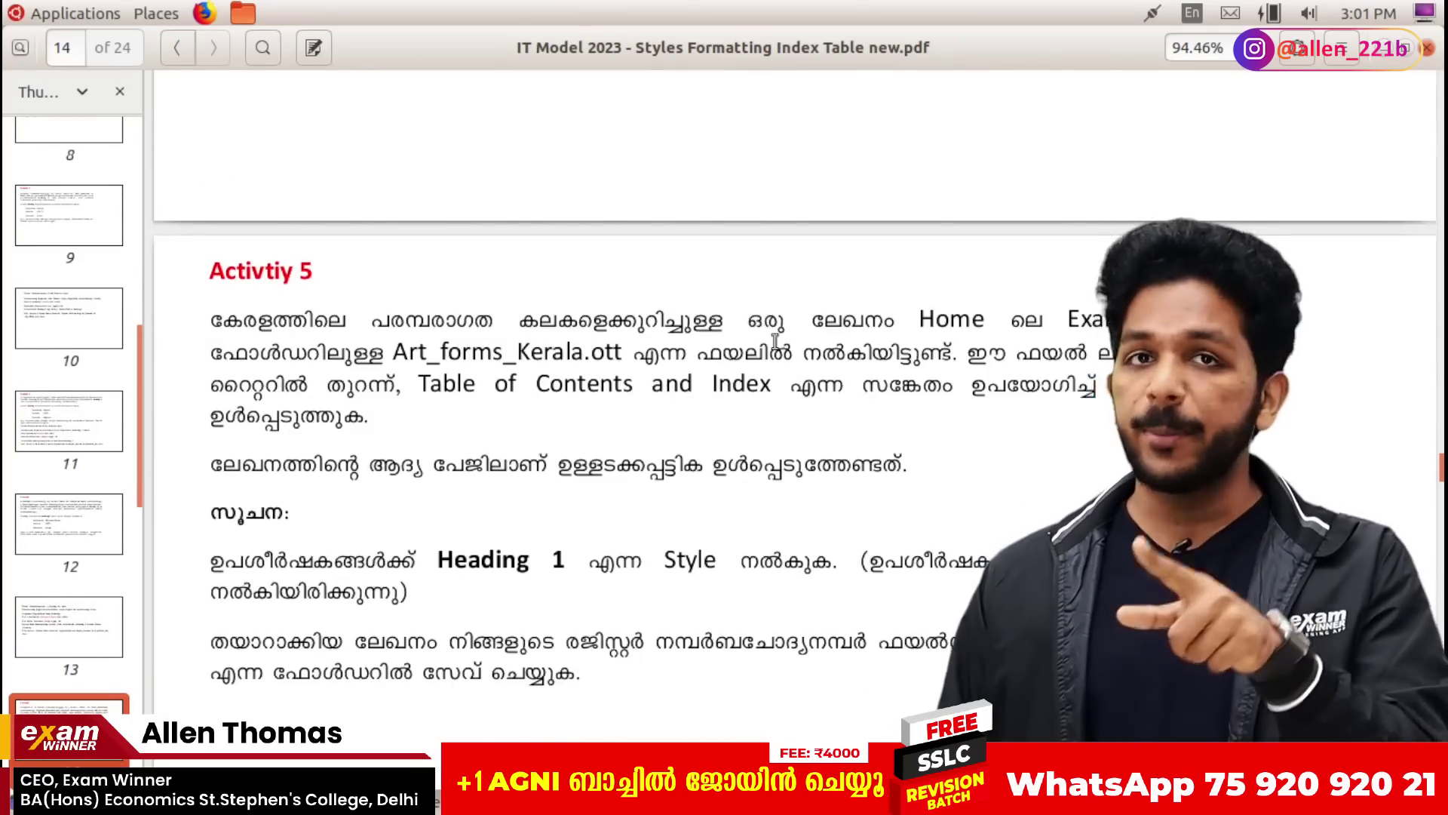
scroll(775, 341, down, 20)
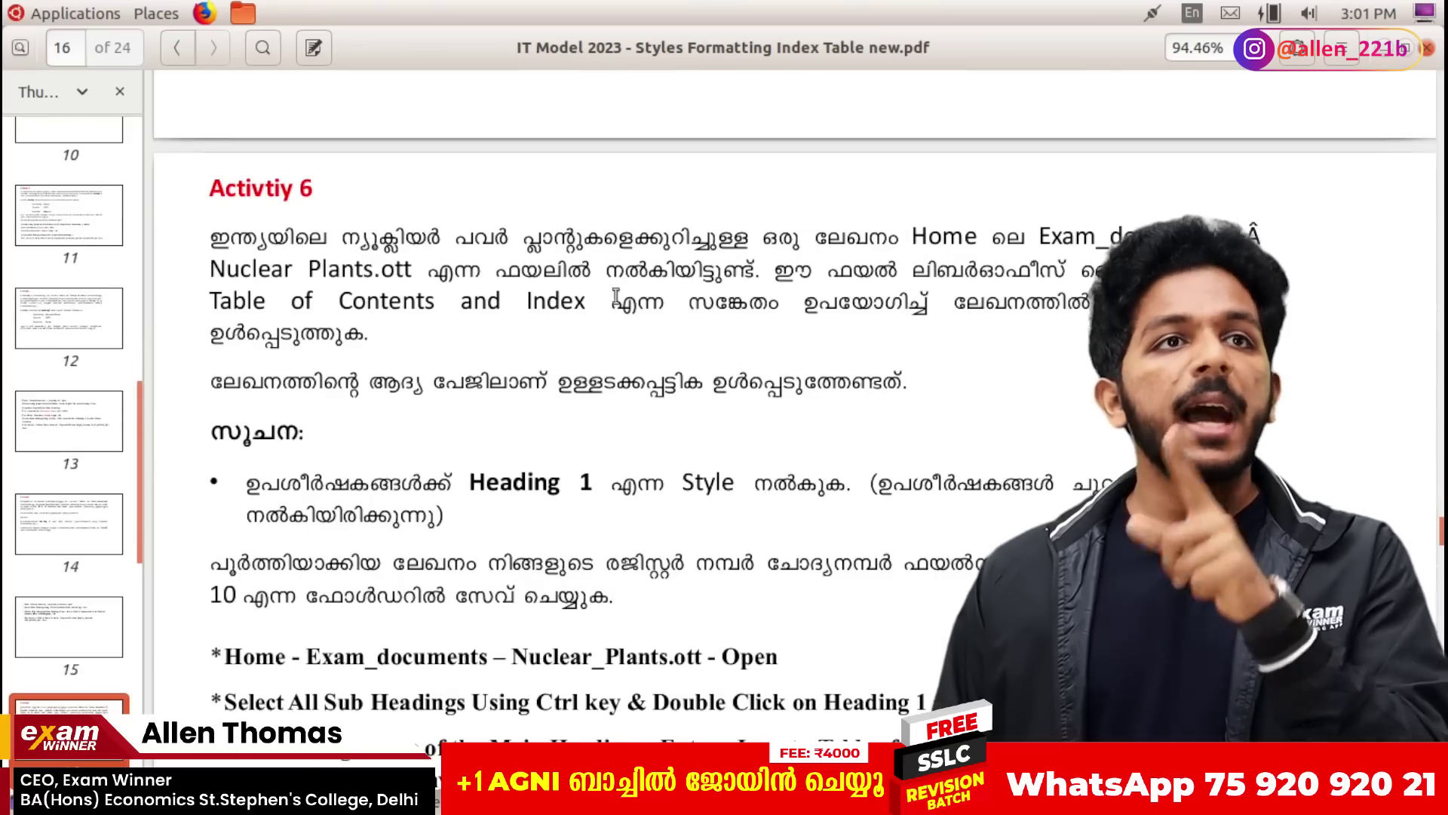
scroll(557, 273, down, 17)
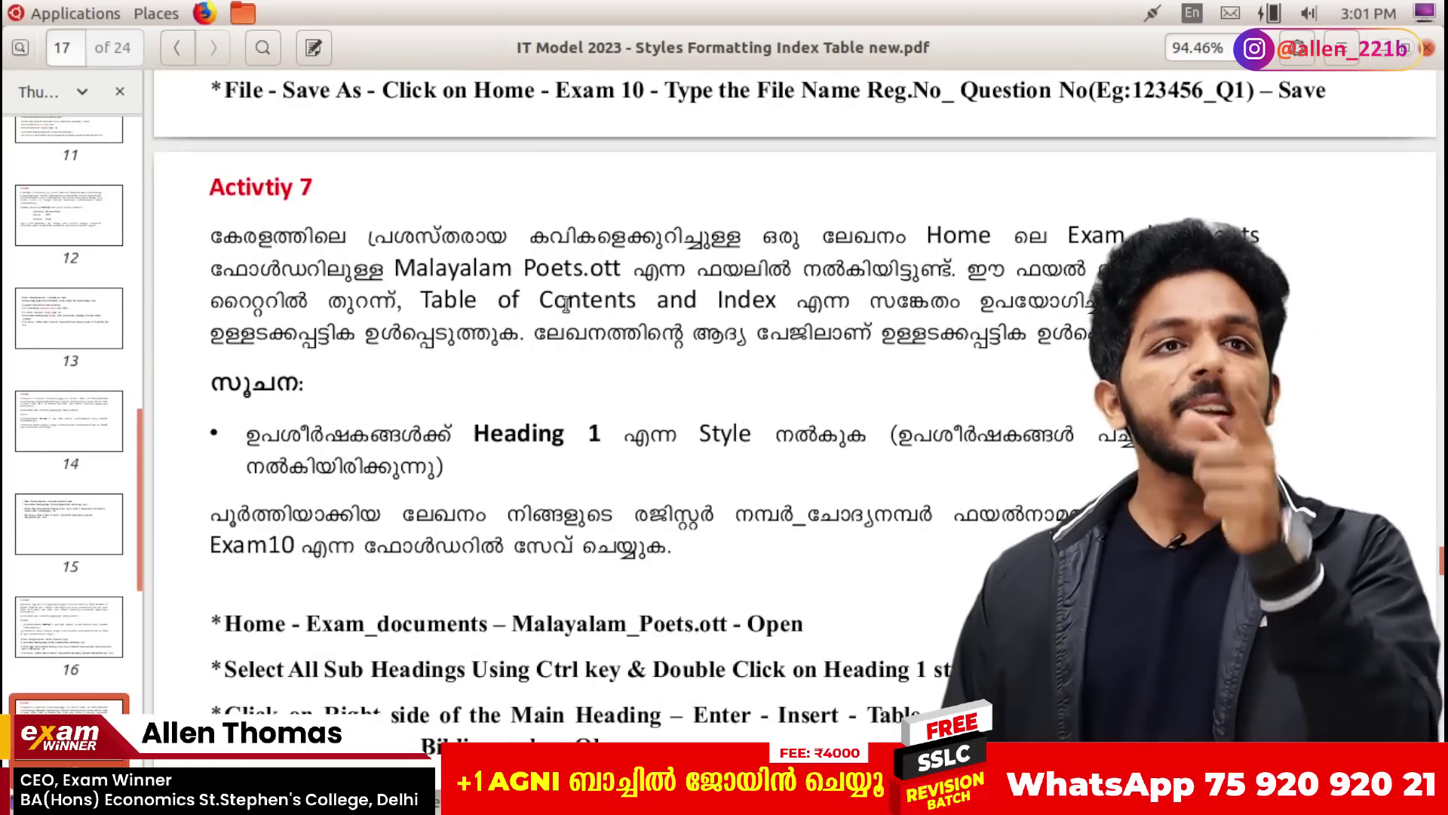
triple_click(543, 276)
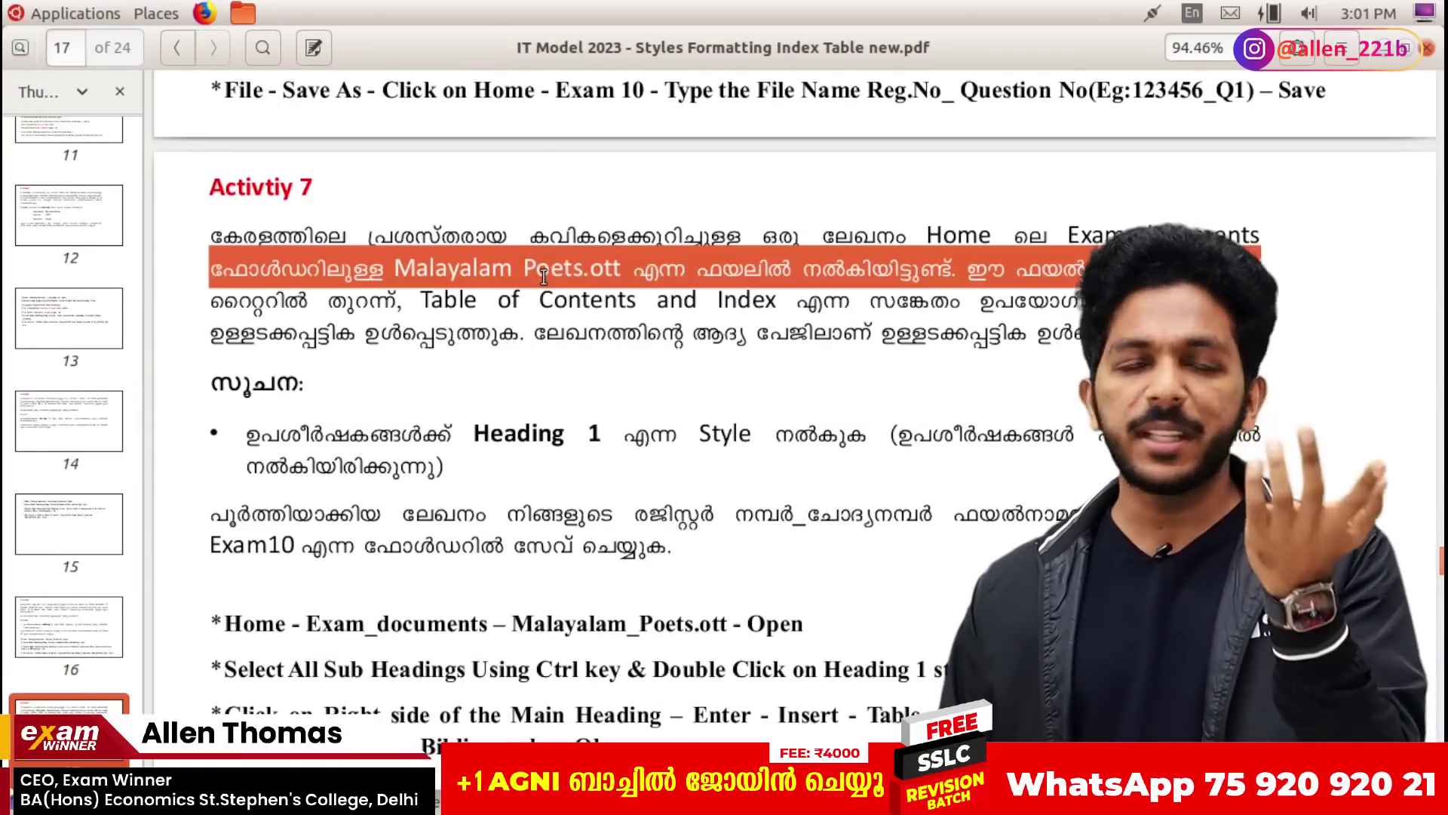
scroll(543, 276, down, 10)
scroll(546, 270, up, 4)
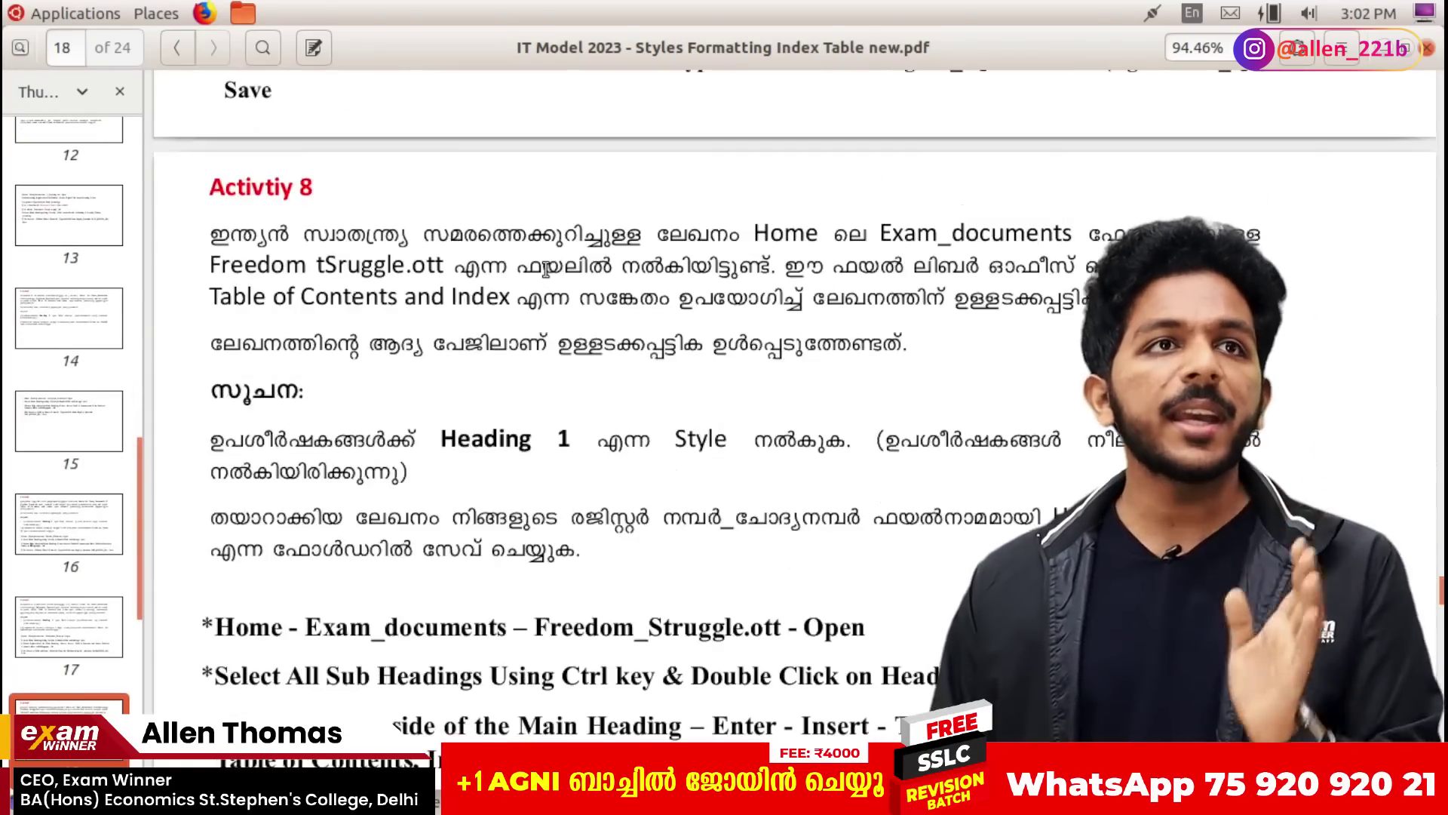
drag(381, 245, 581, 441)
click(679, 398)
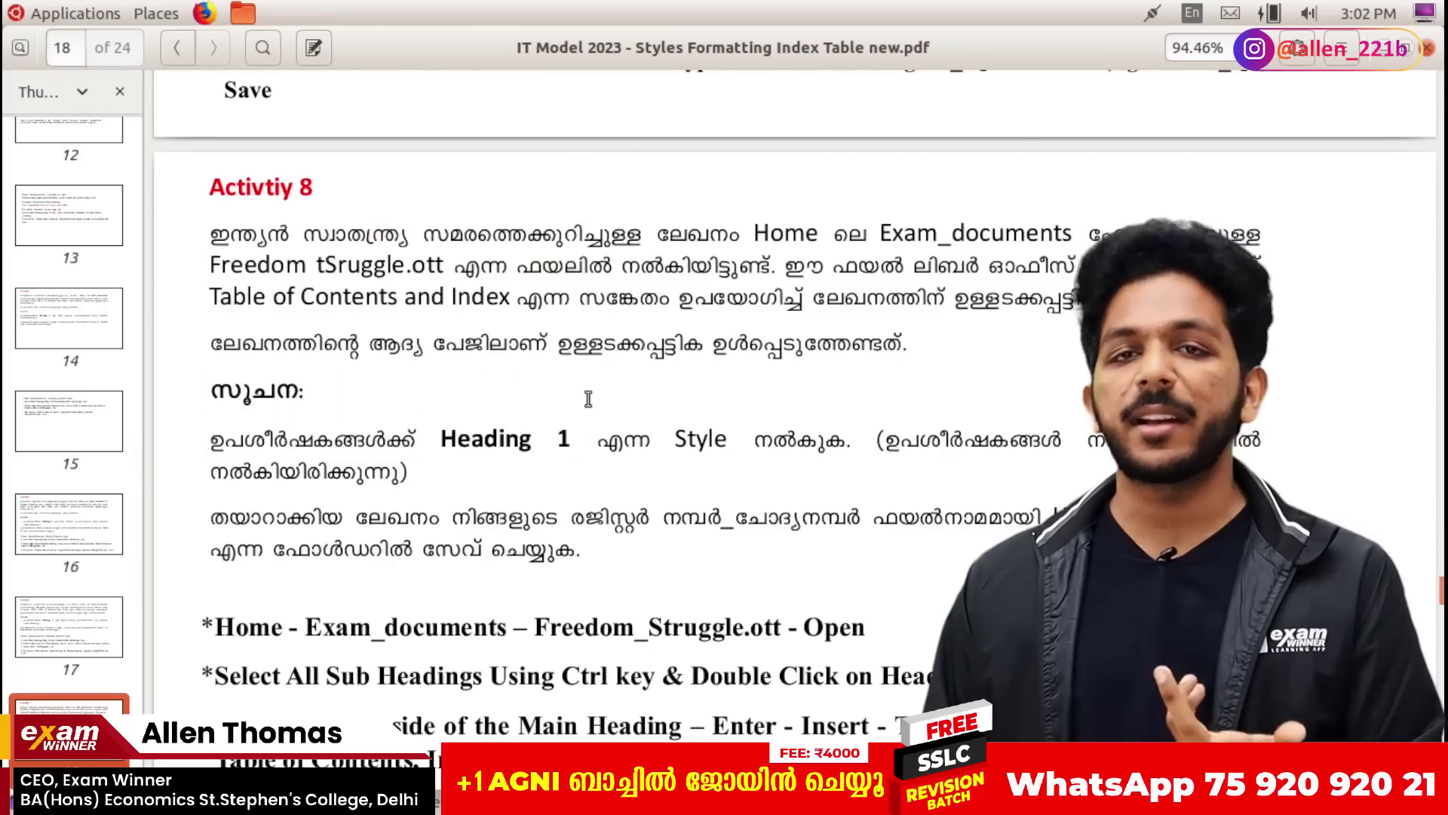
Step: Read through the mail merge questions in Activities 9 to 11 of the PDF
scroll(592, 406, down, 12)
scroll(587, 392, down, 10)
scroll(587, 393, up, 4)
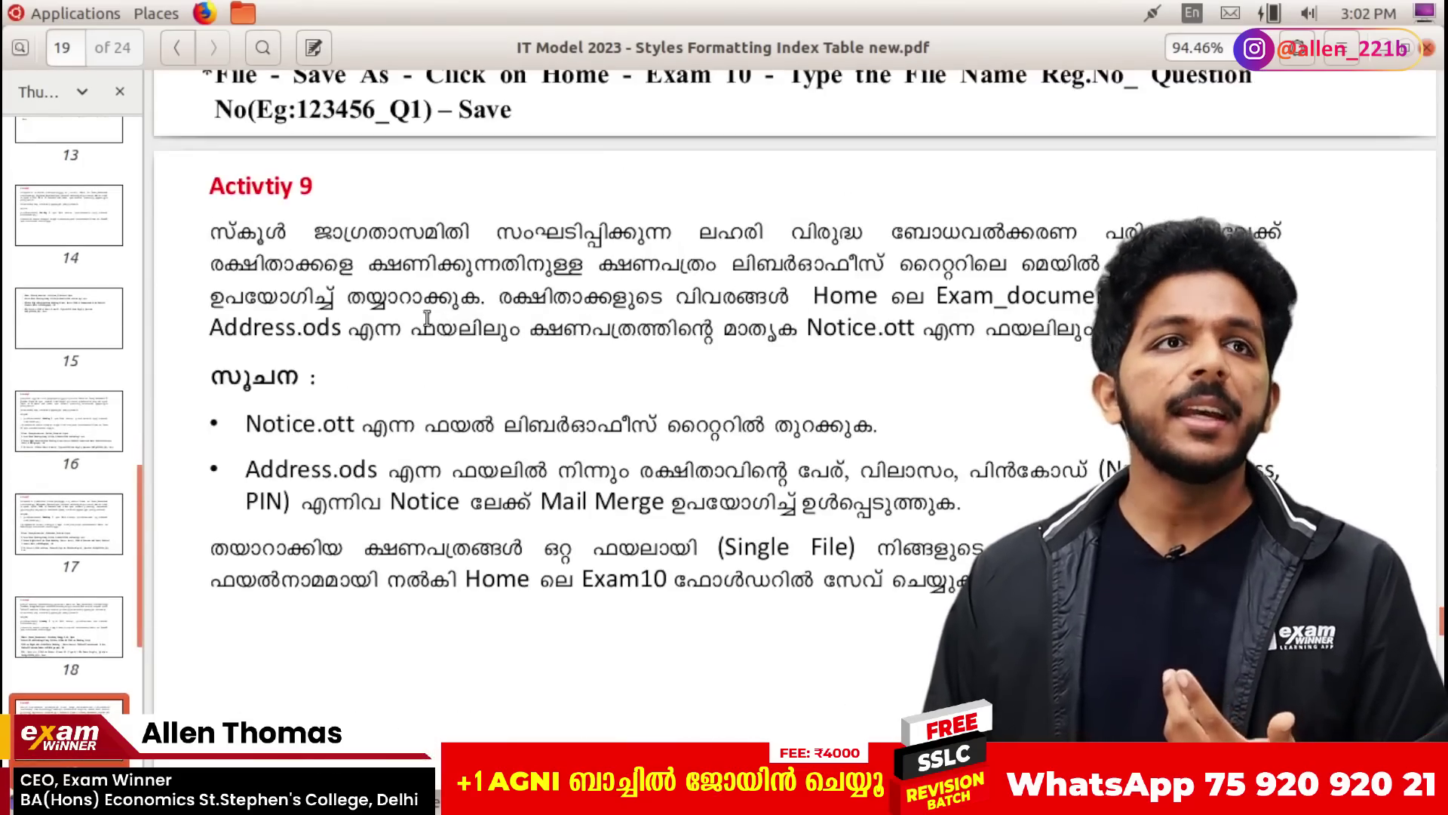
drag(436, 326, 609, 468)
scroll(608, 464, down, 20)
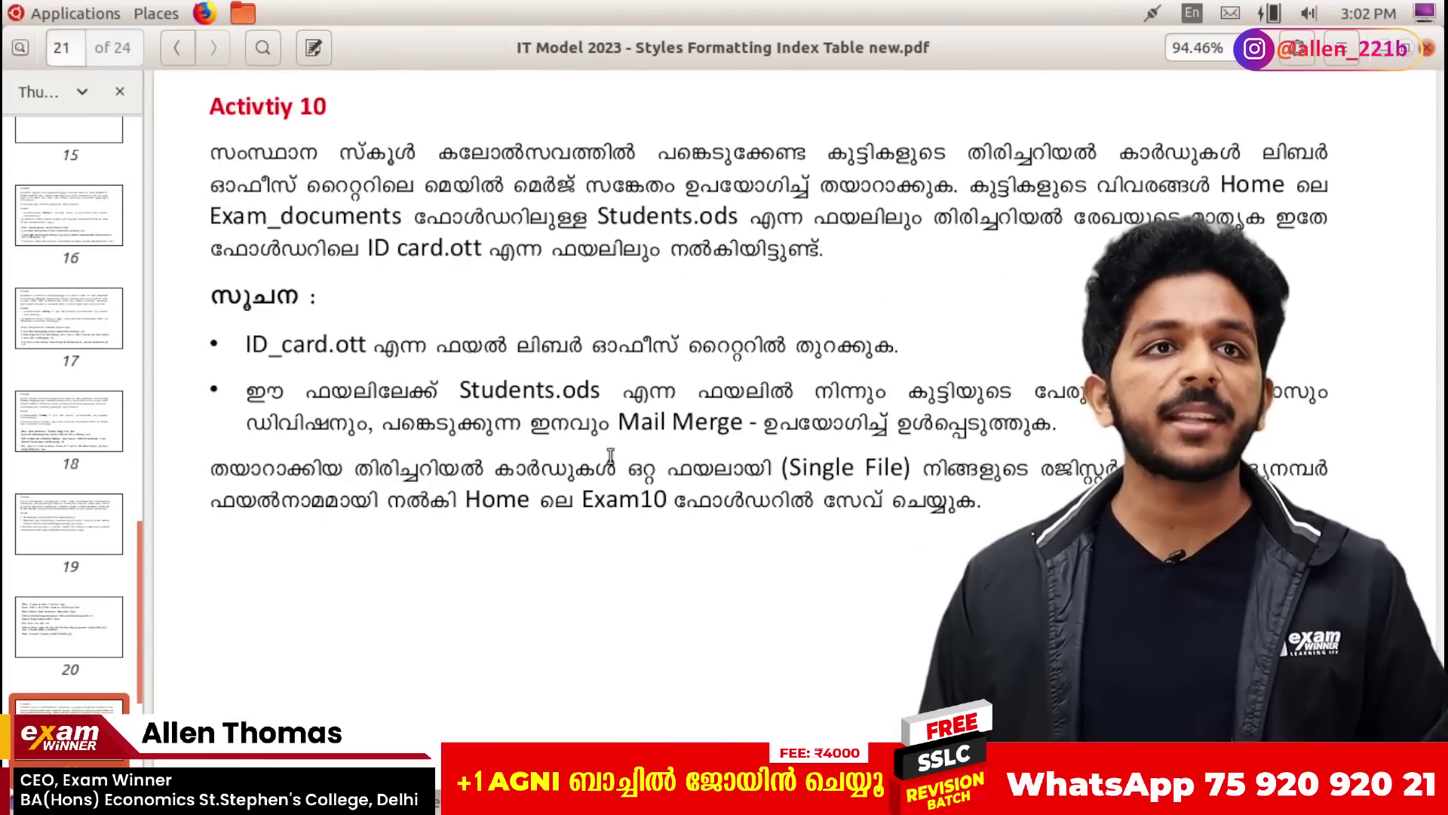
drag(507, 343, 572, 442)
scroll(577, 450, down, 20)
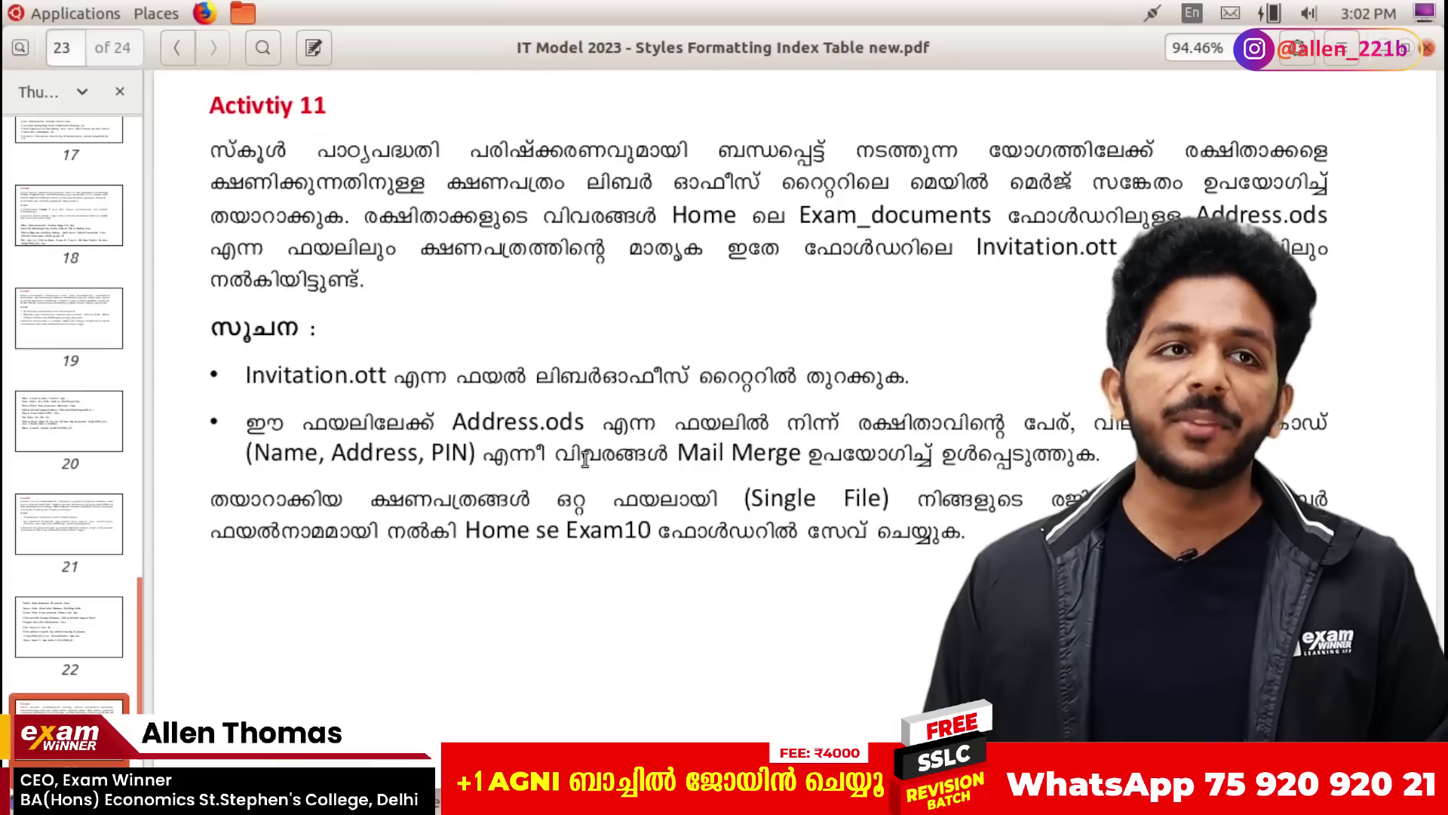
drag(538, 249, 710, 528)
click(710, 522)
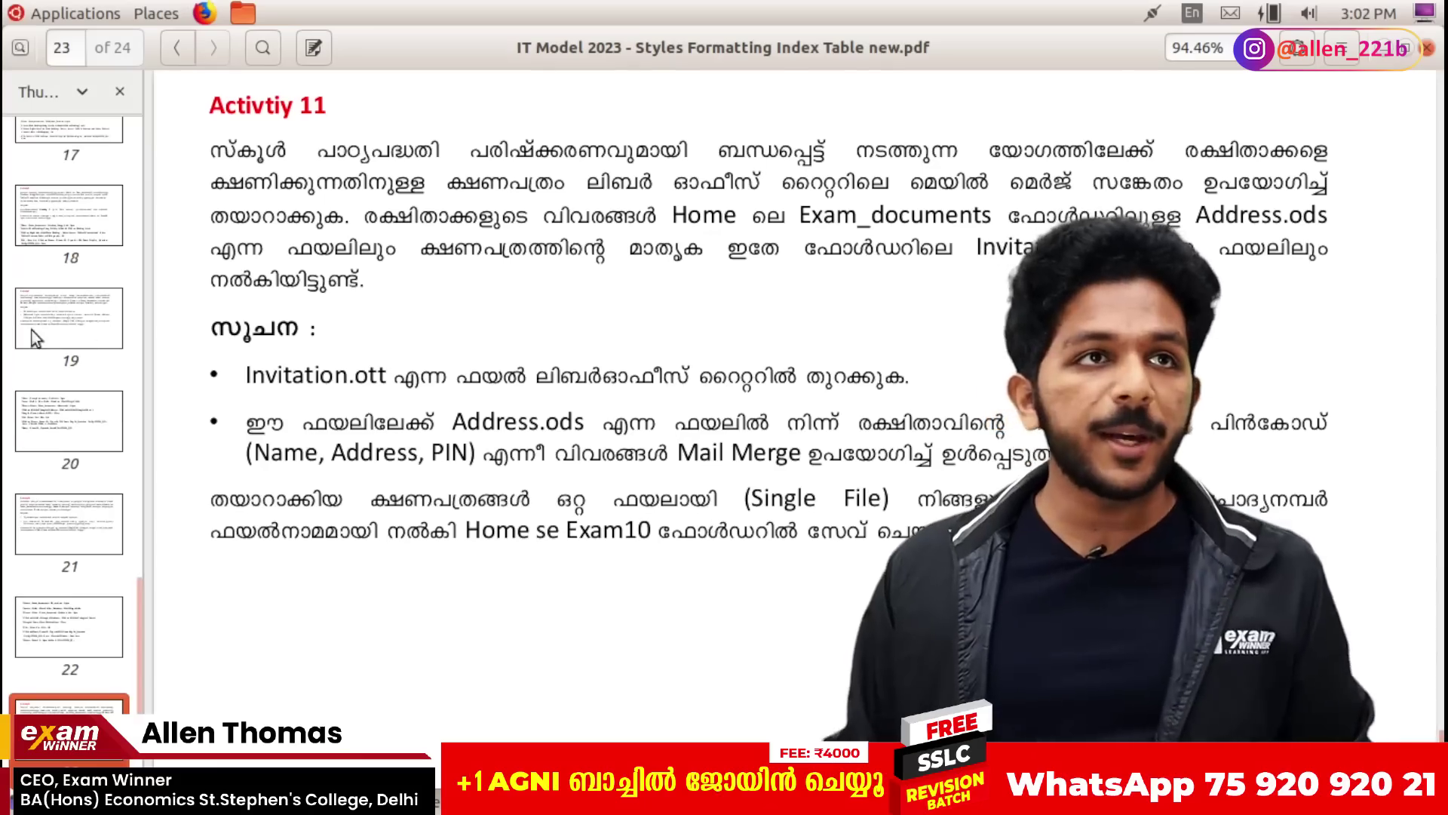
Step: Return to the opening part of the PDF and view pages 4, 2 and 3
scroll(32, 330, up, 10)
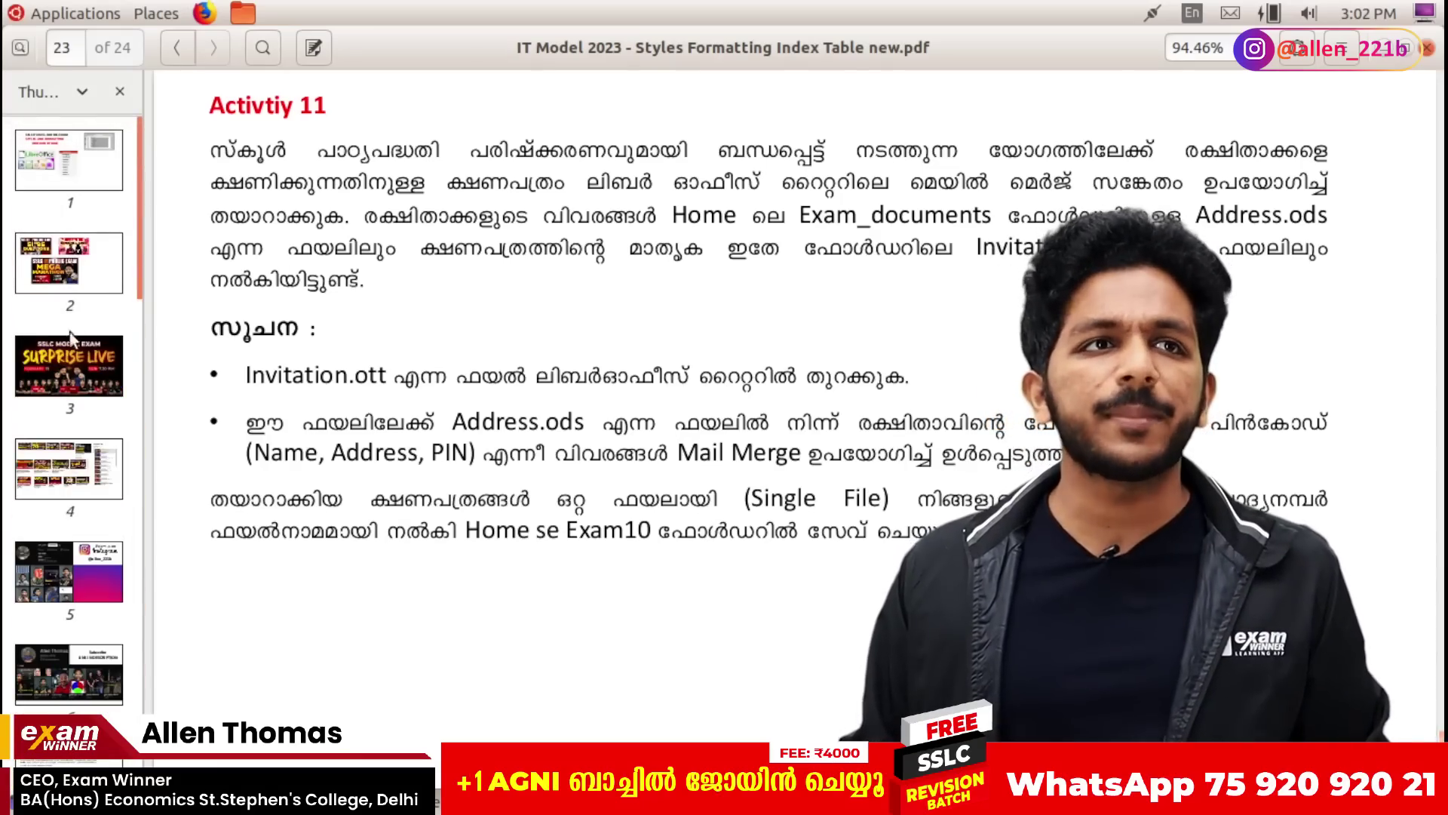
click(73, 464)
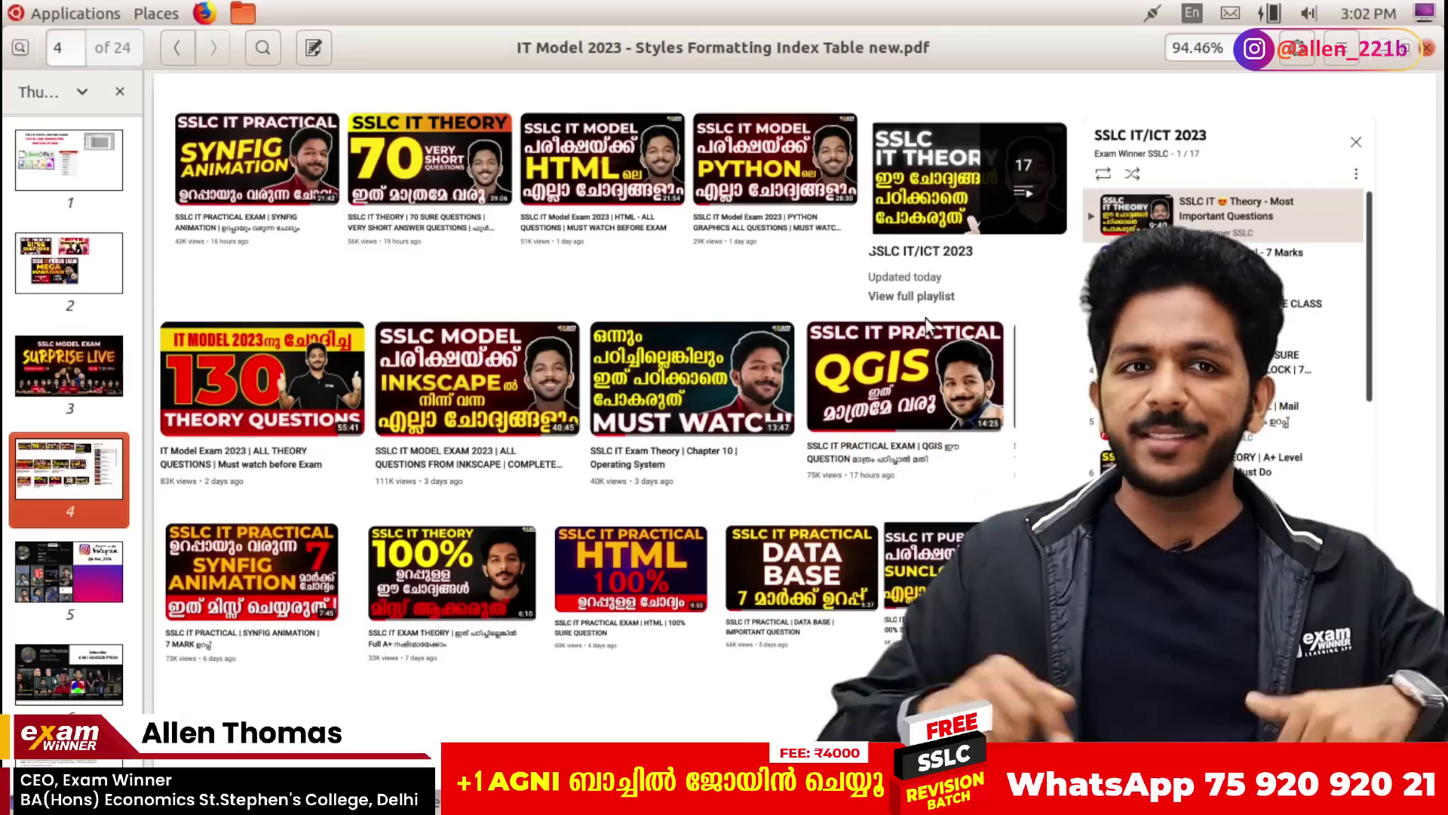
click(74, 273)
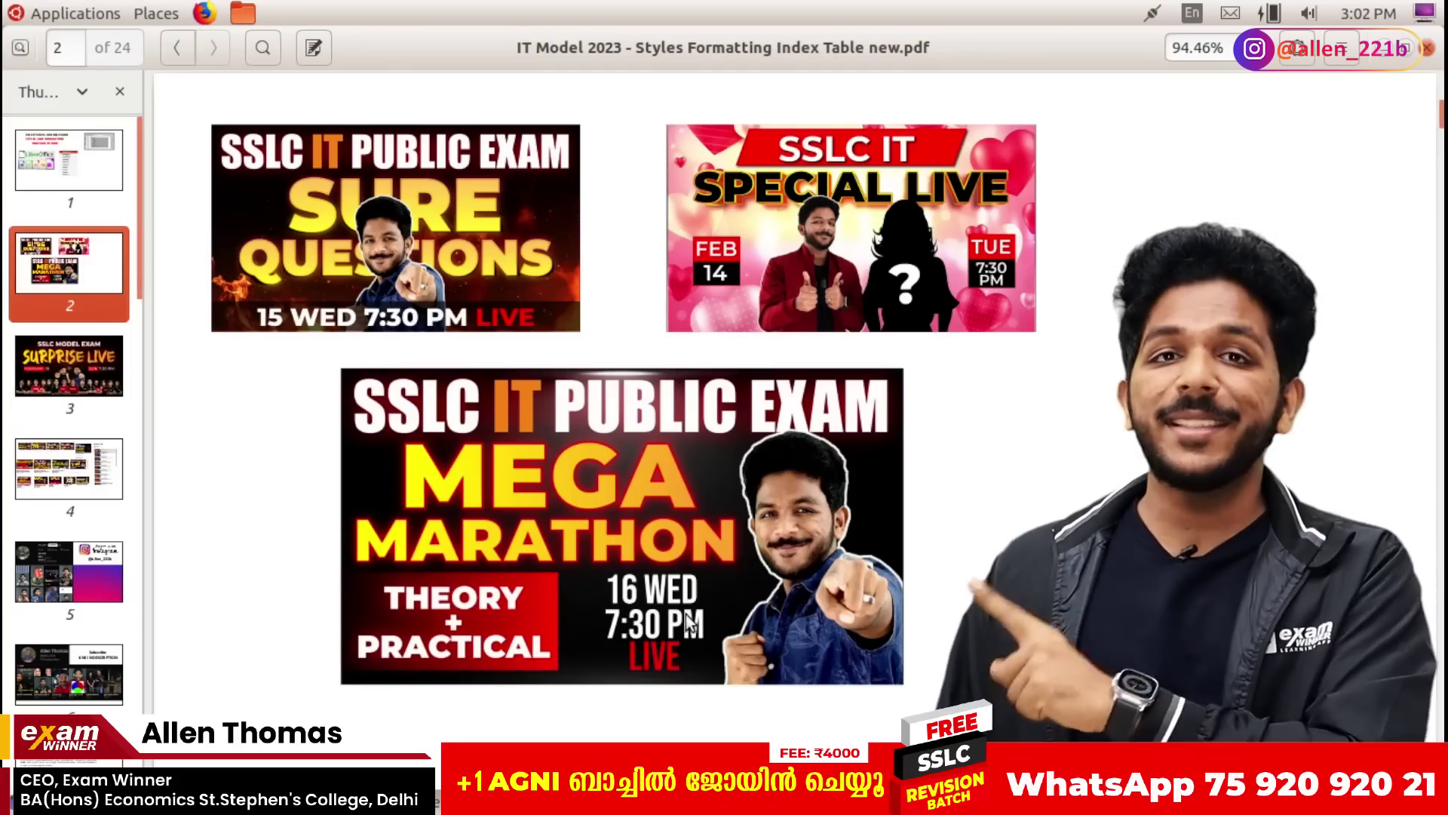
click(117, 385)
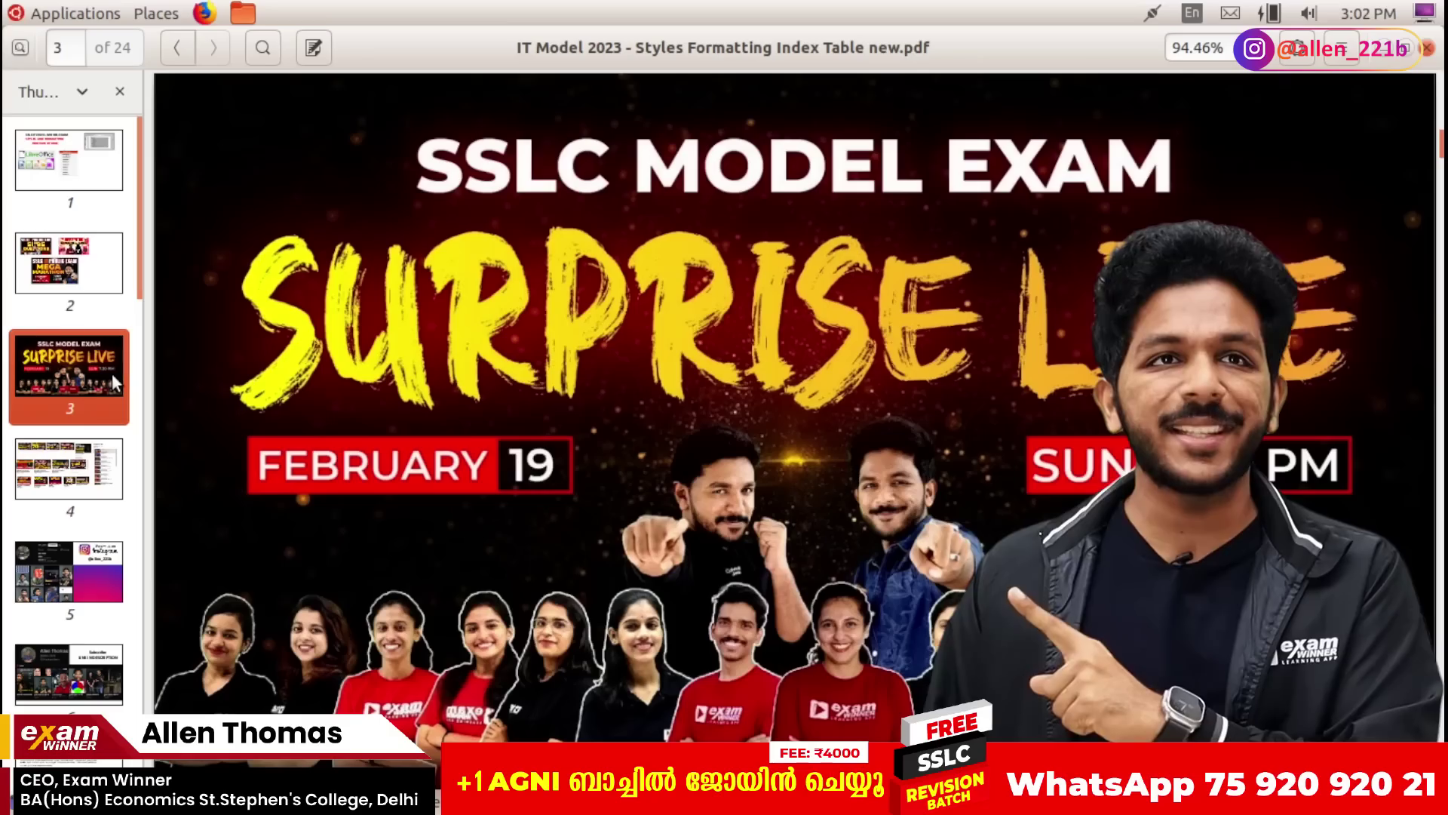